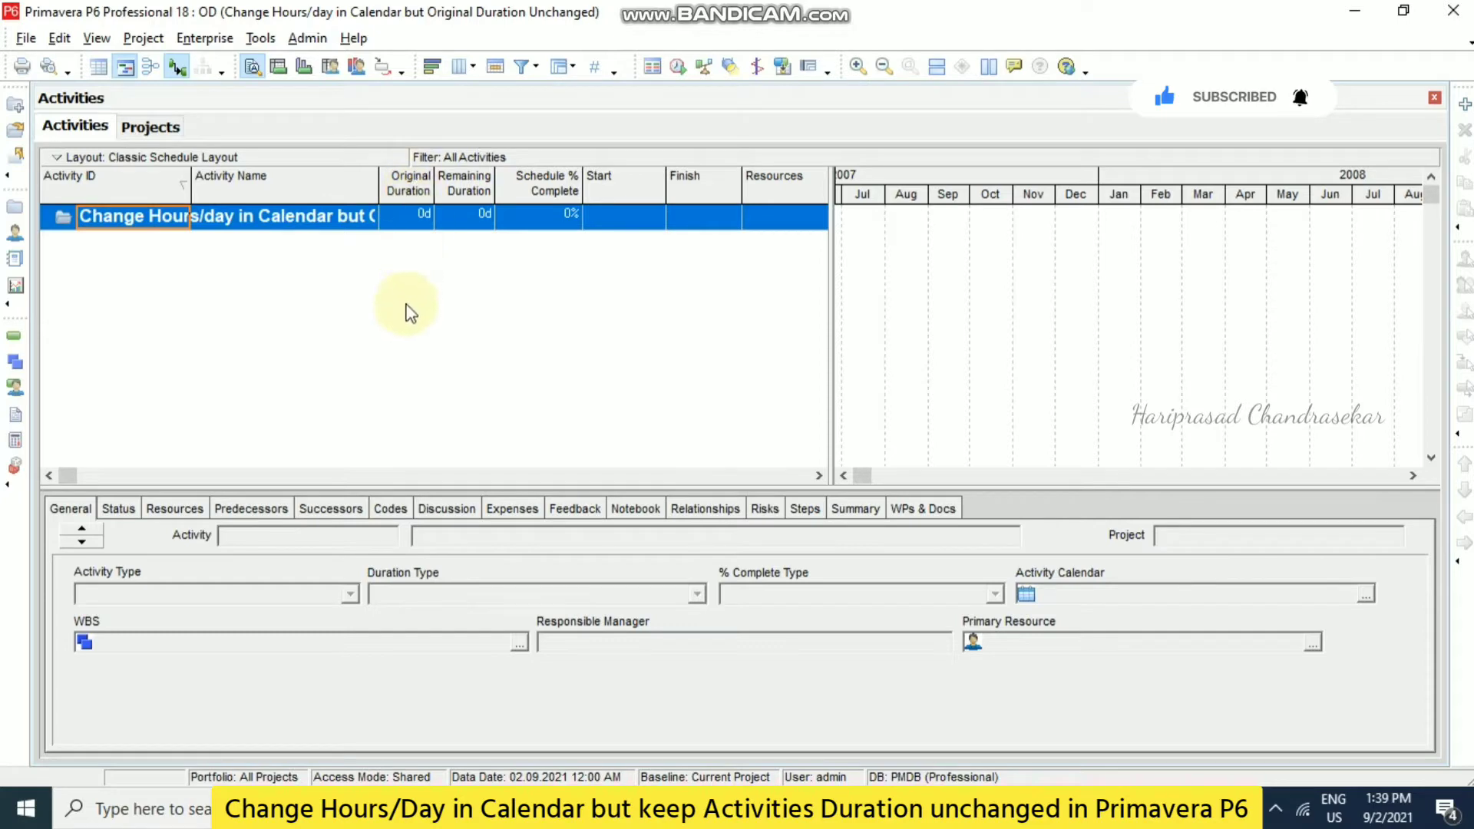
Add activity A1000 named 'A' with a 10-day original duration
left_click(1464, 105)
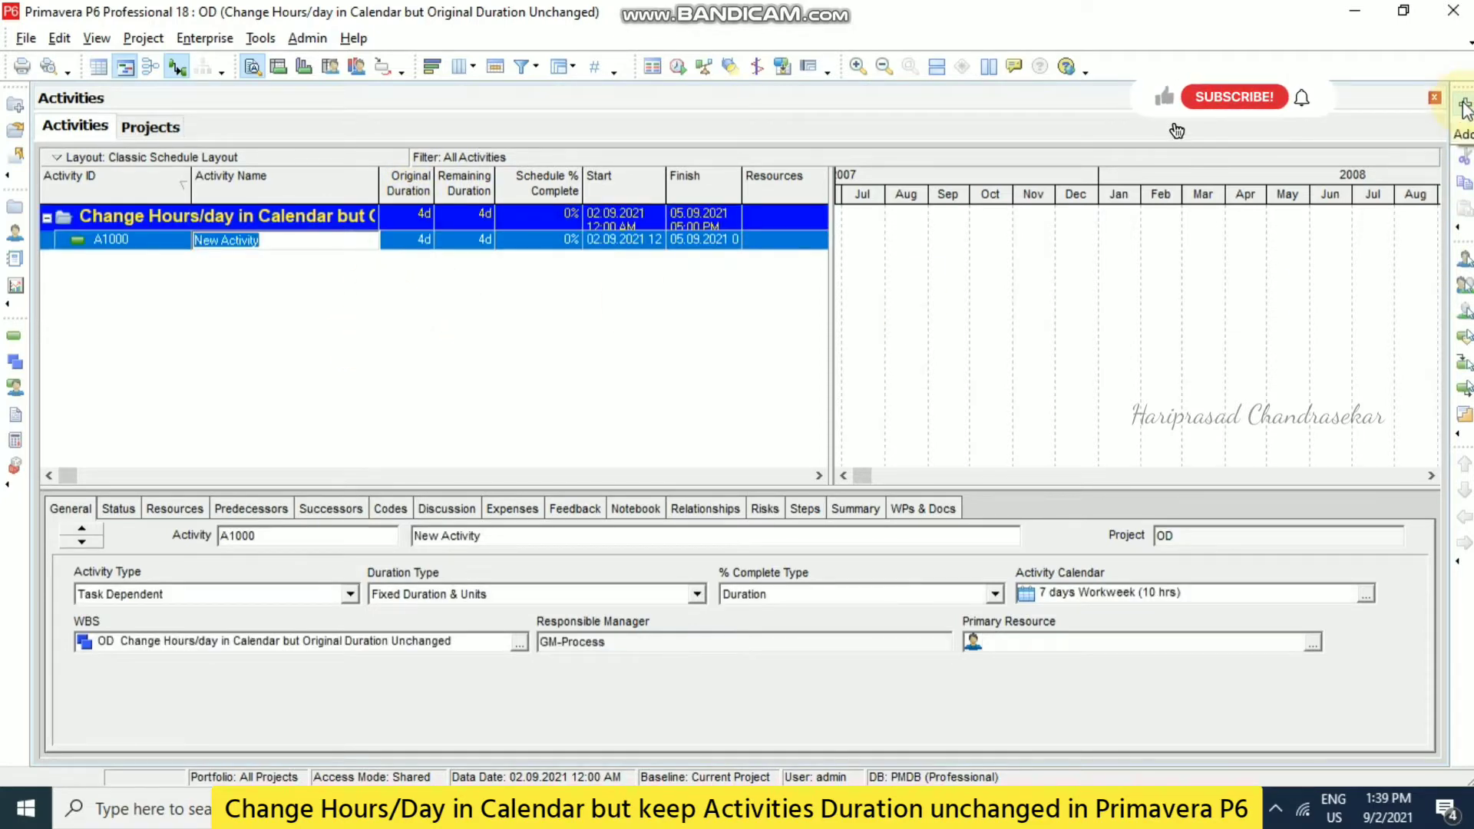
type("A")
key("Tab")
type("10")
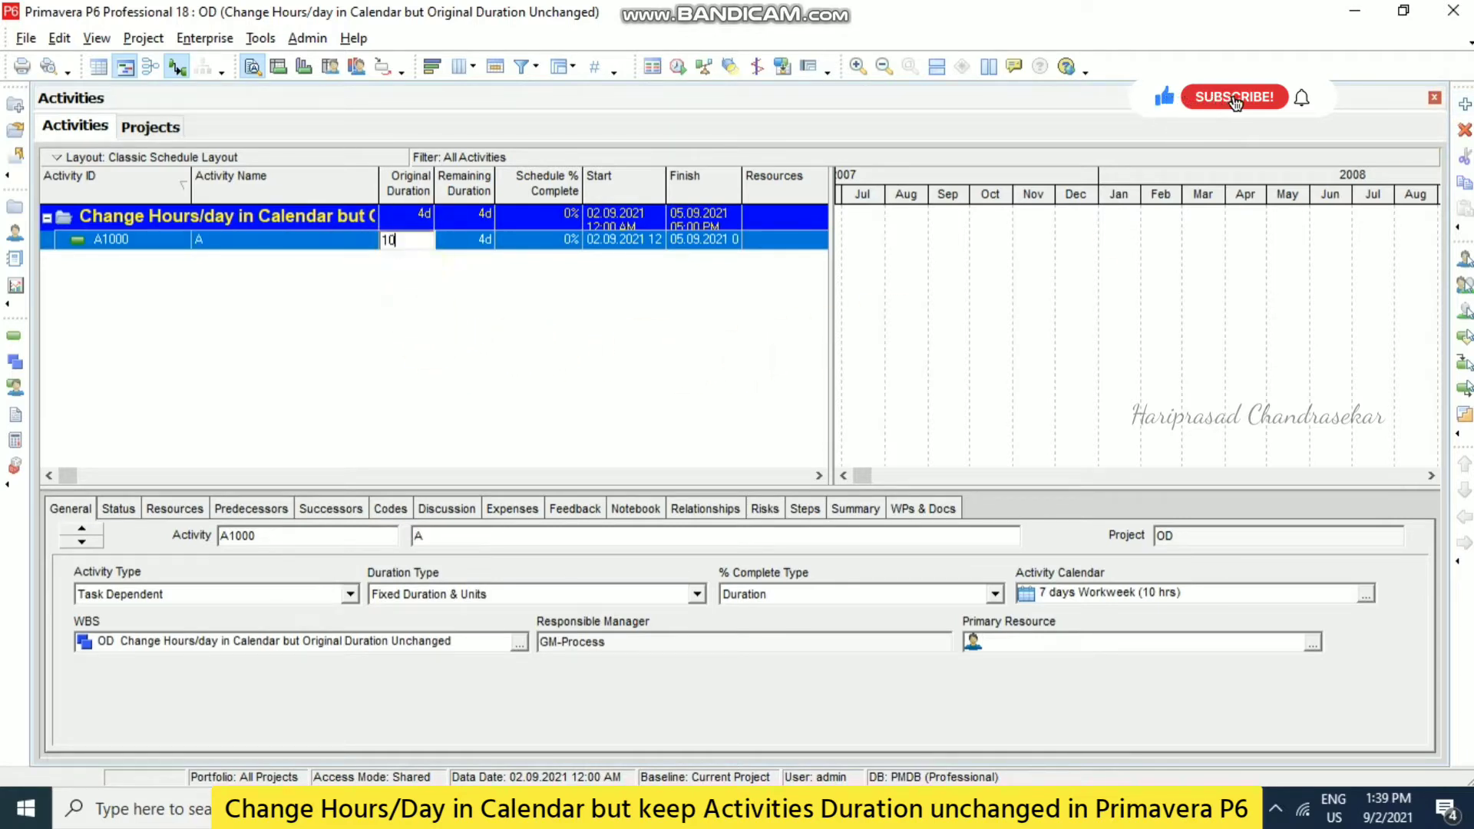
key("Return")
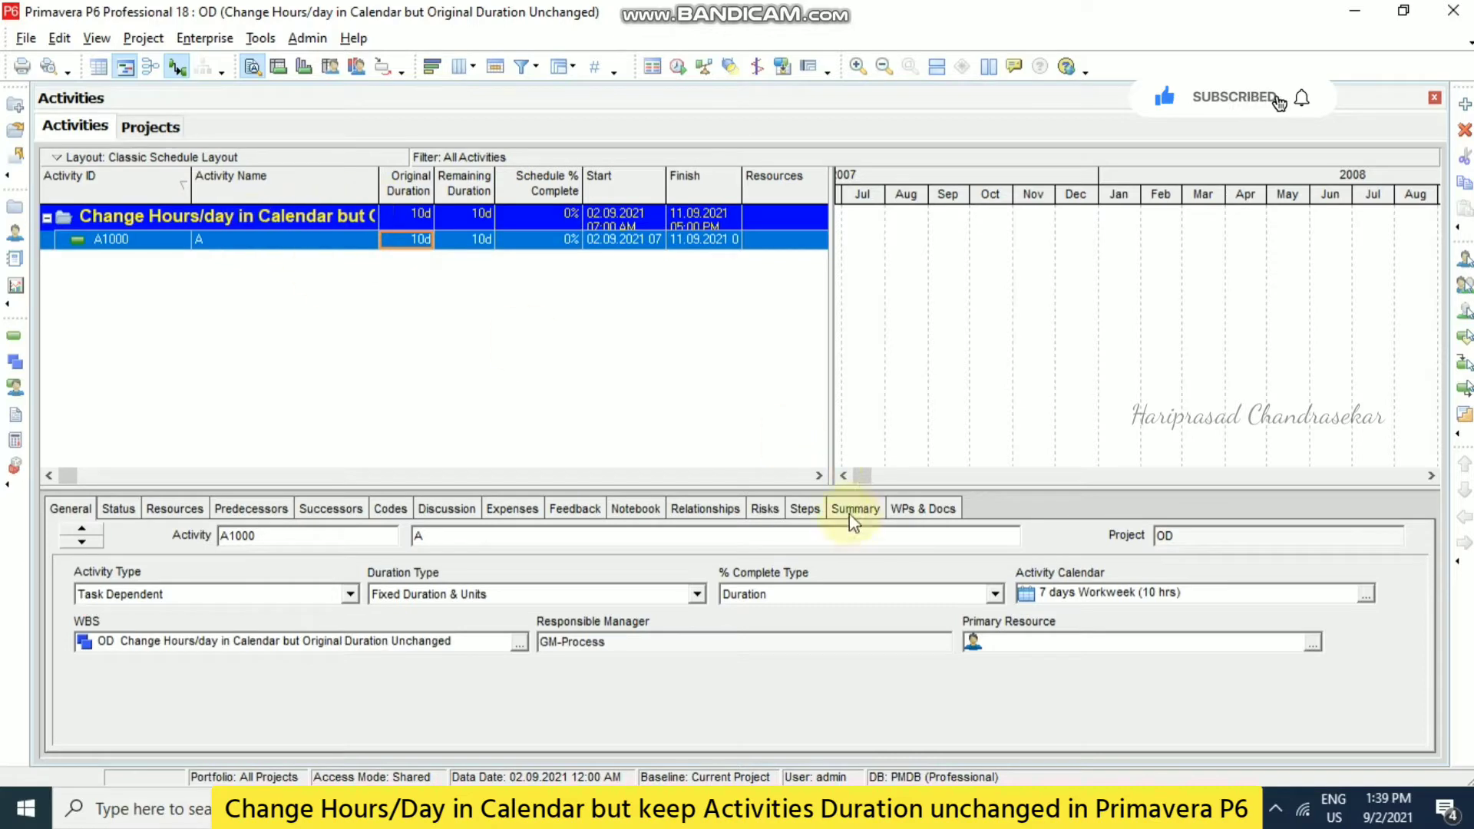
Assign the 7 days Workweek (10 hrs) calendar to activity A1000
left_click(863, 475)
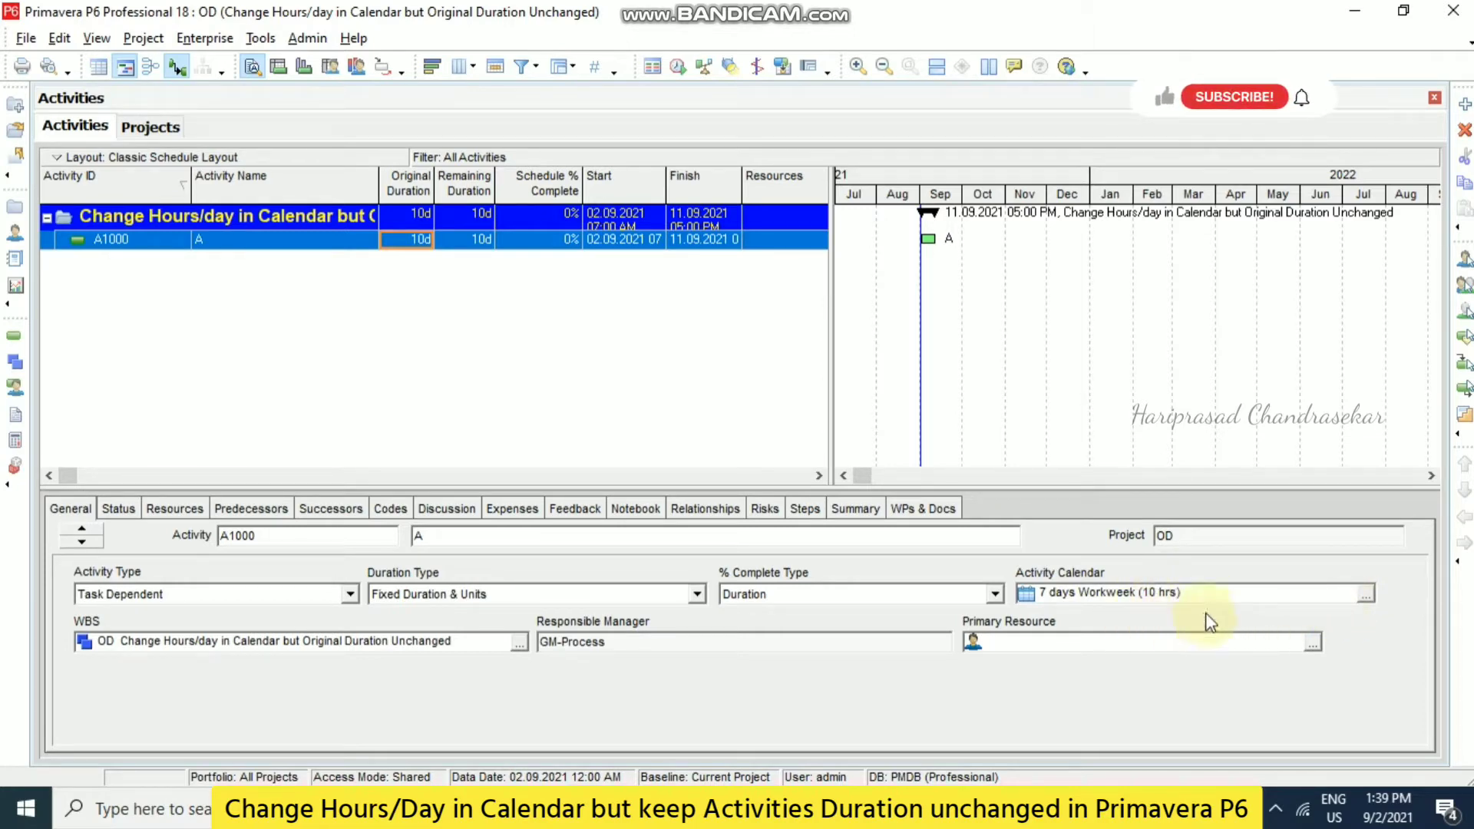
left_click(1366, 595)
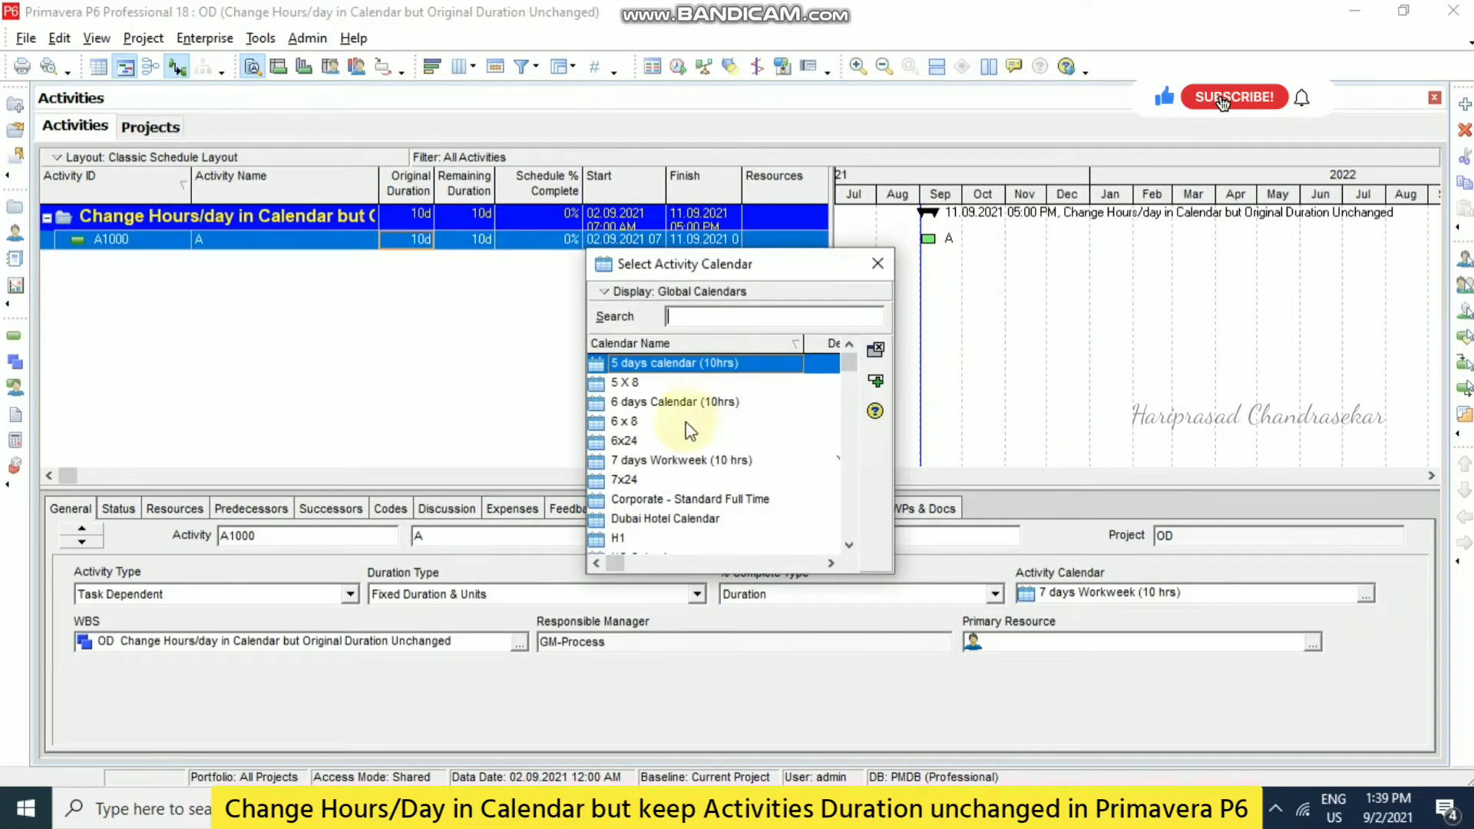
left_click(675, 460)
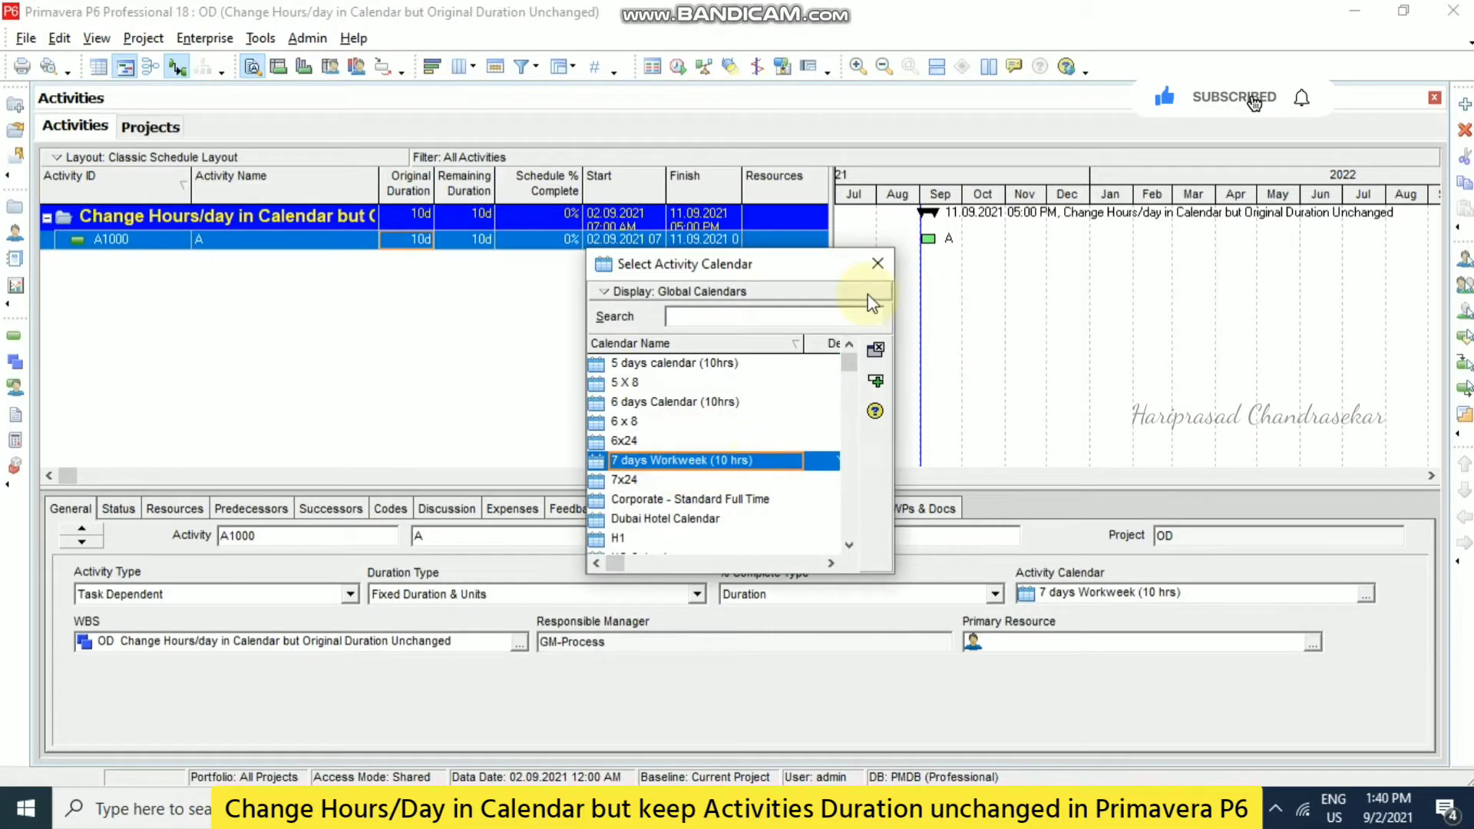
double_click(709, 465)
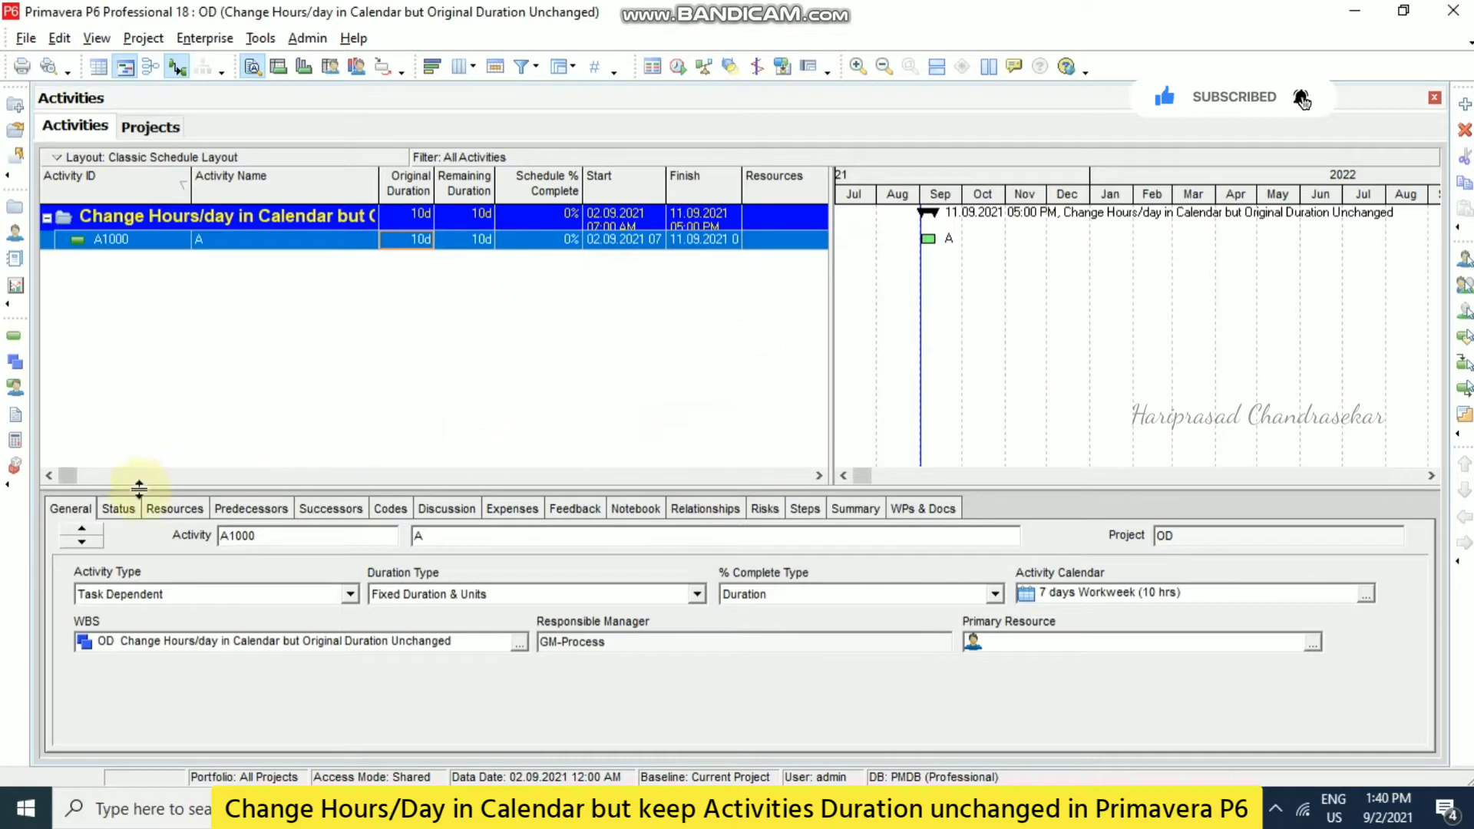
Zoom the Gantt timeline to days and bring the activity bar into view
left_click(885, 69)
left_click(857, 67)
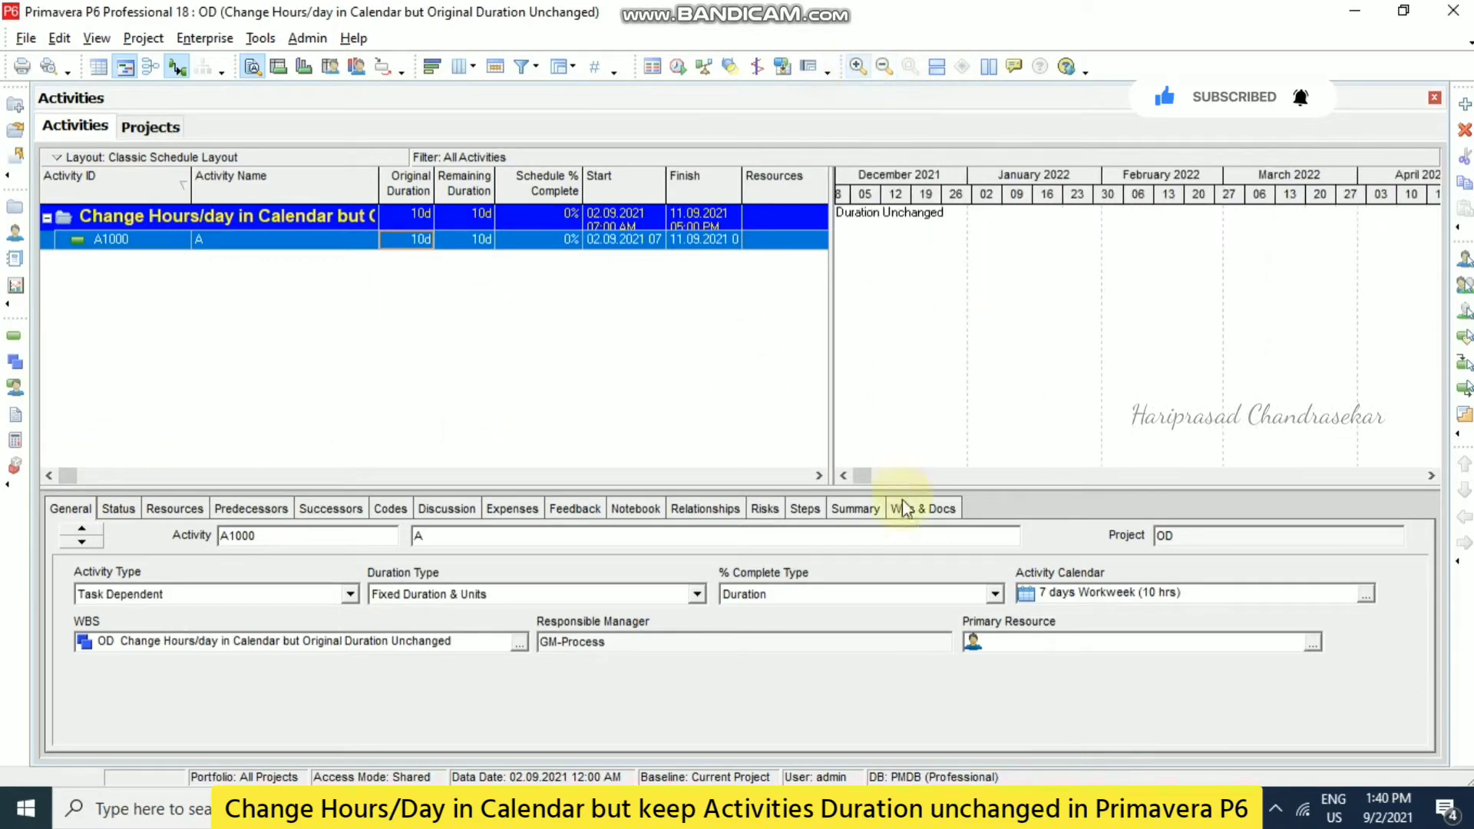
left_click_drag(862, 477, 851, 477)
left_click(857, 67)
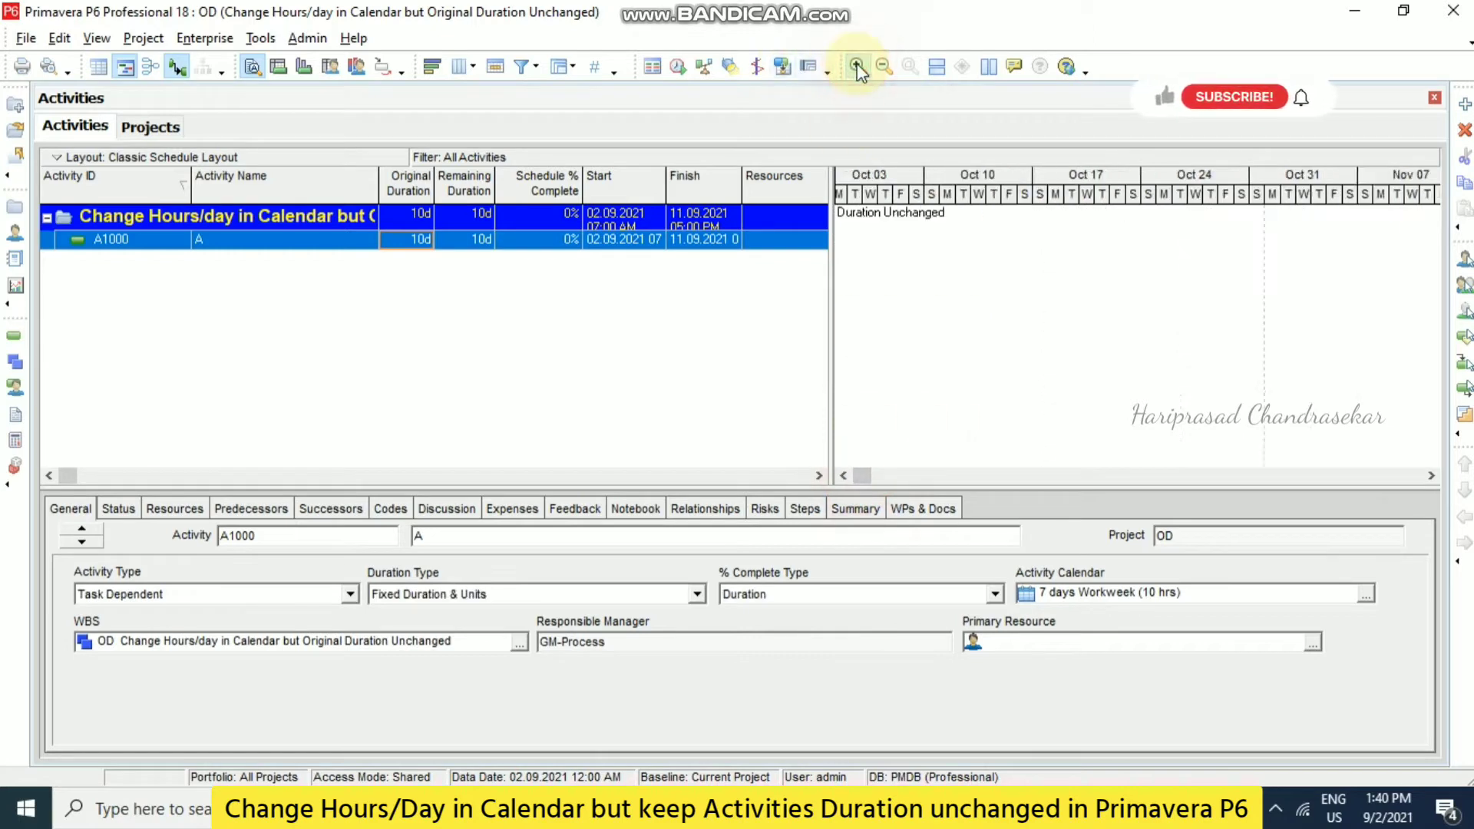
left_click(850, 476)
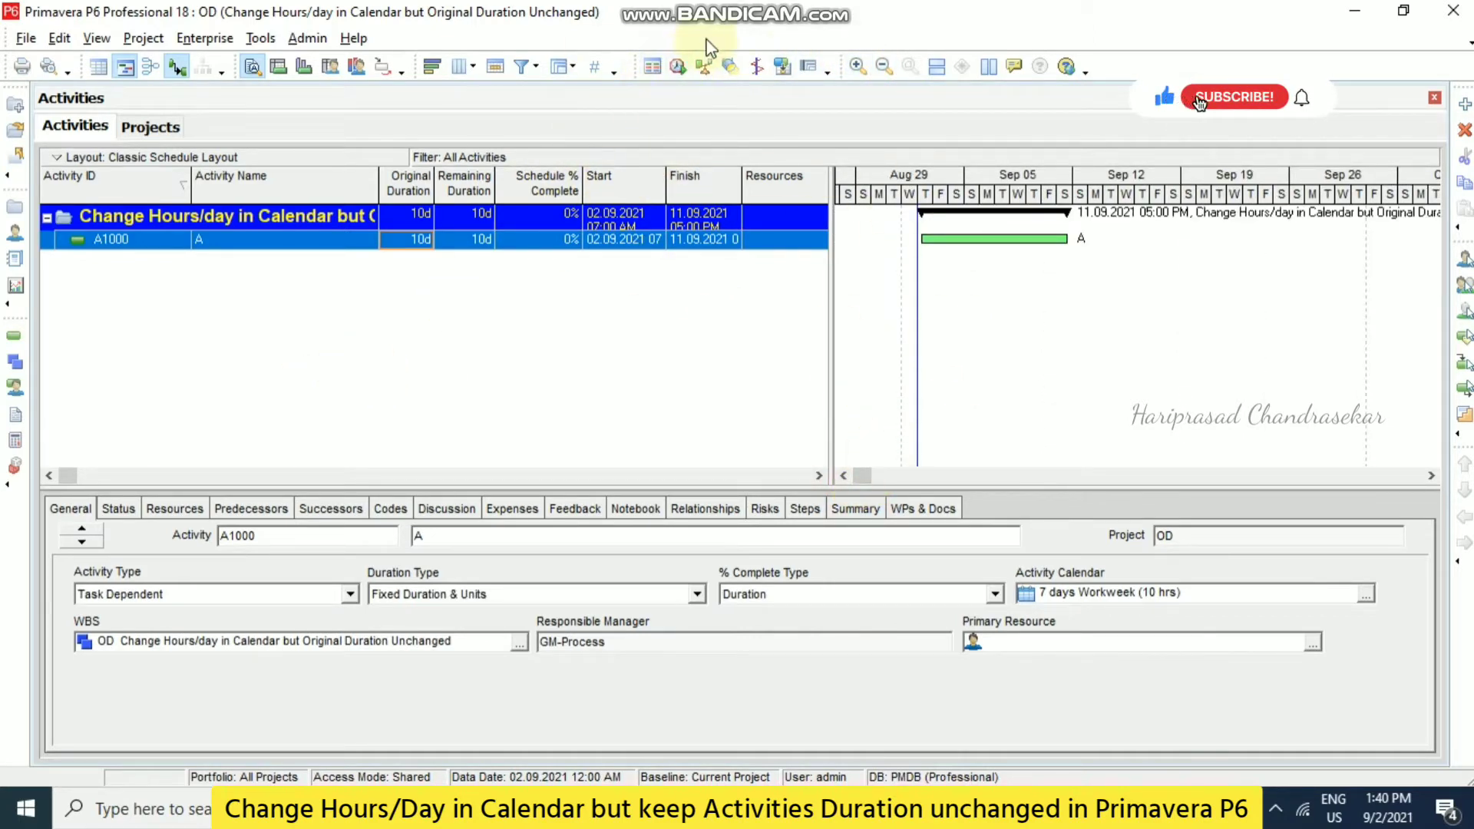
Schedule the project so A1000 turns critical, then bring up the activity calendar list
left_click(678, 66)
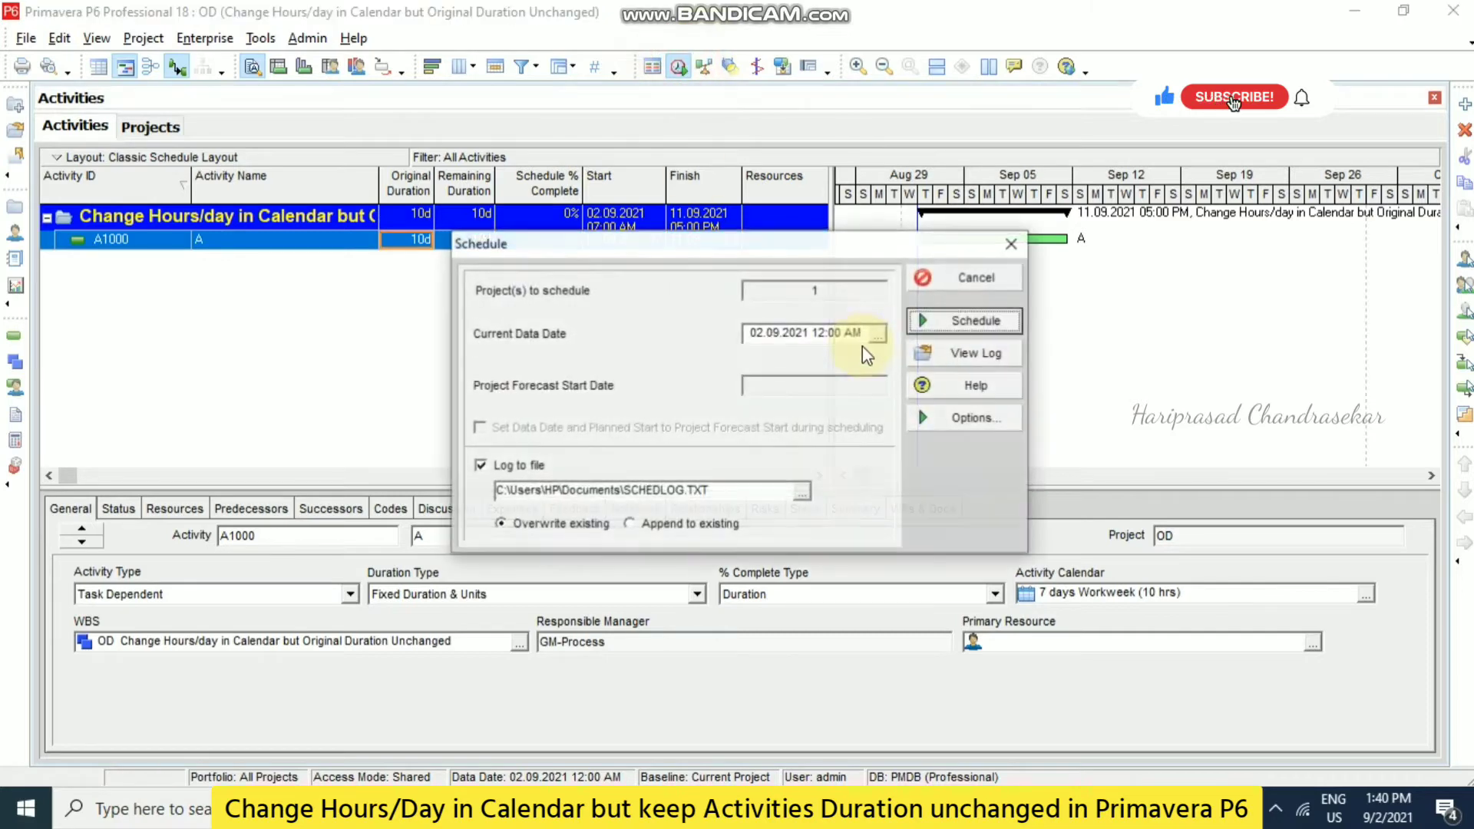
left_click(952, 326)
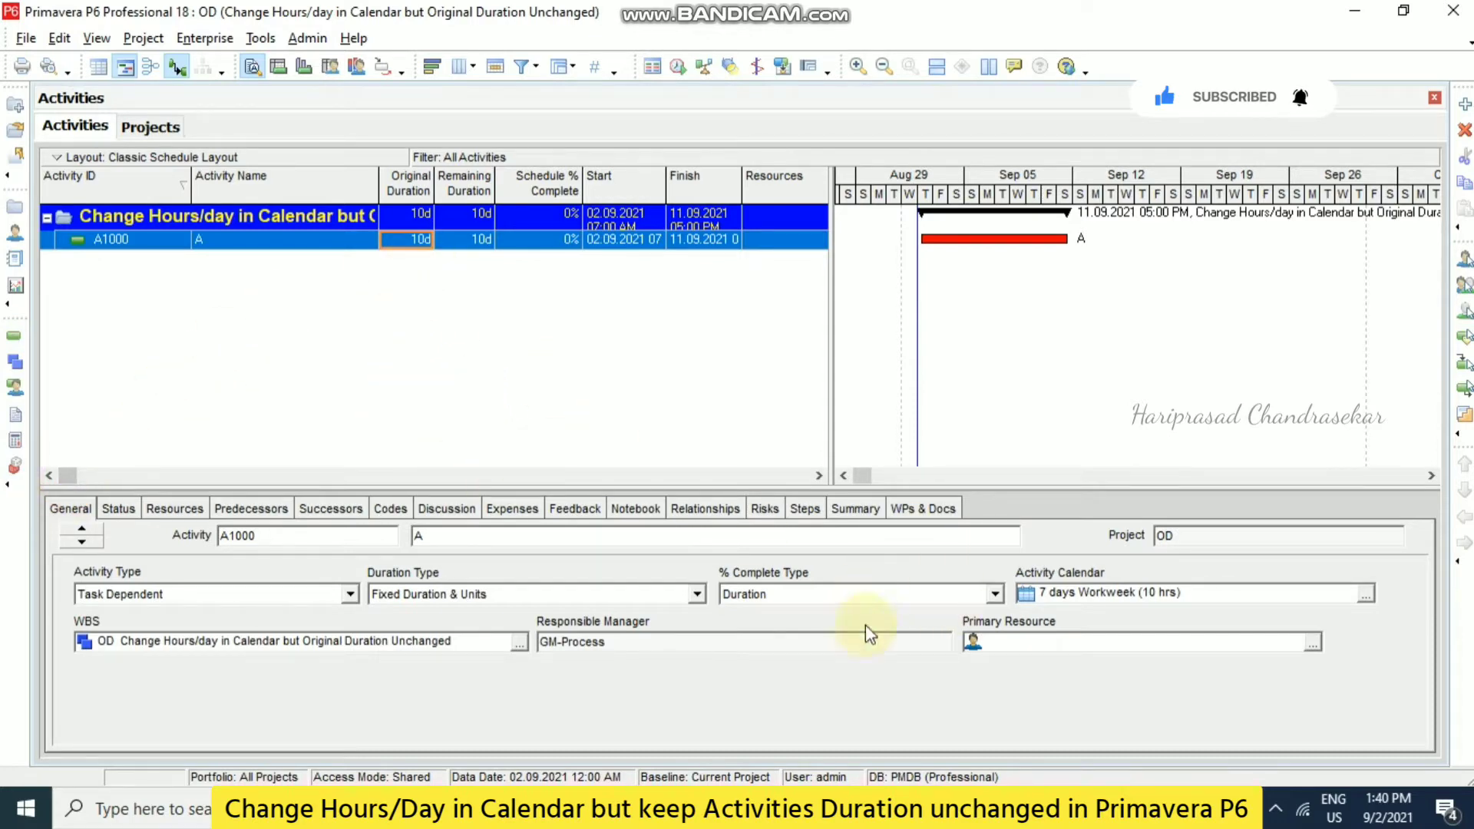
left_click(1365, 593)
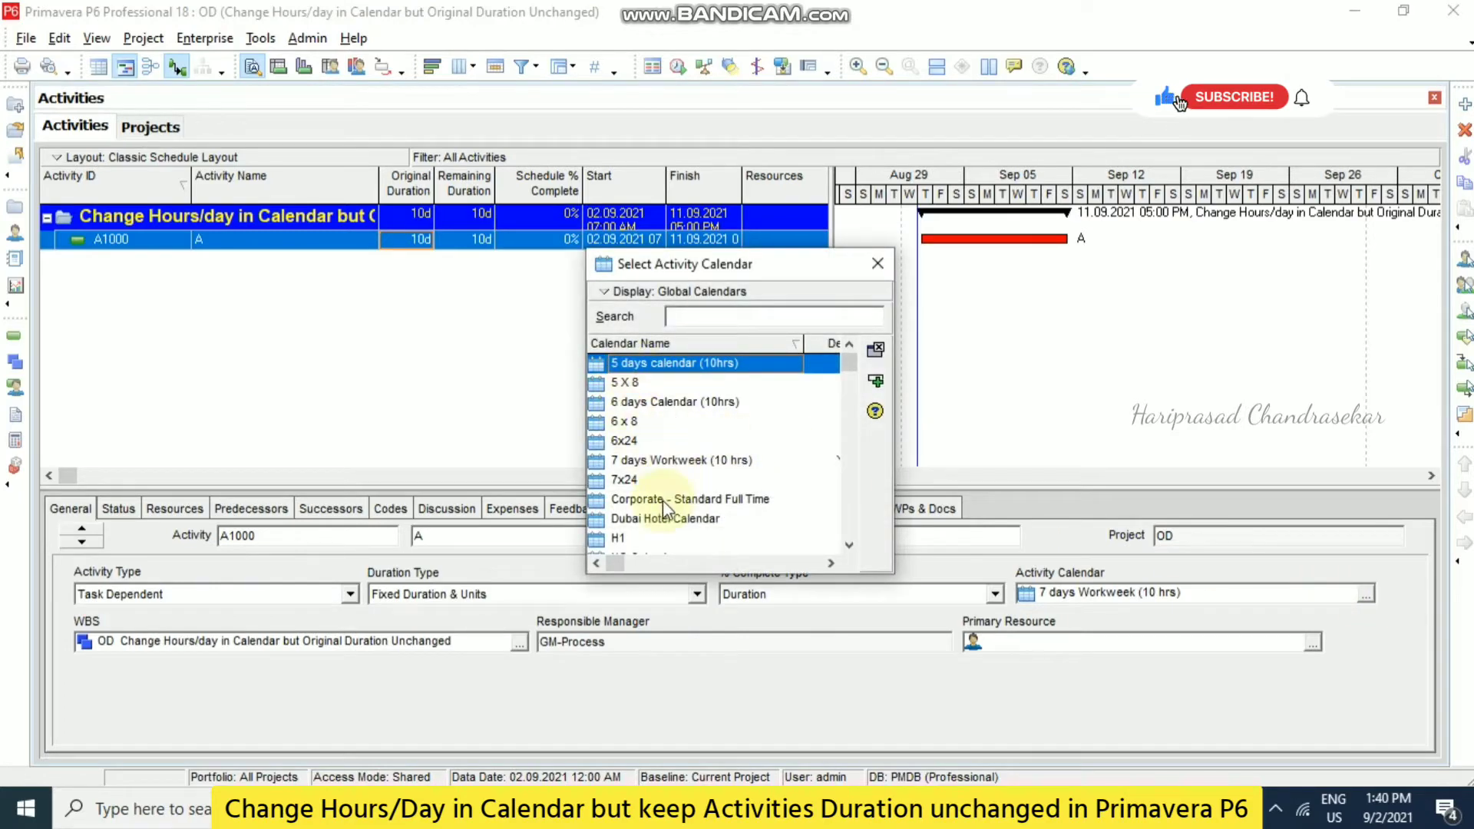
Add a global calendar copied from 7 days Workweek (10 hrs) and begin naming it '7 days Workweek (8 hrs)'
left_click(880, 275)
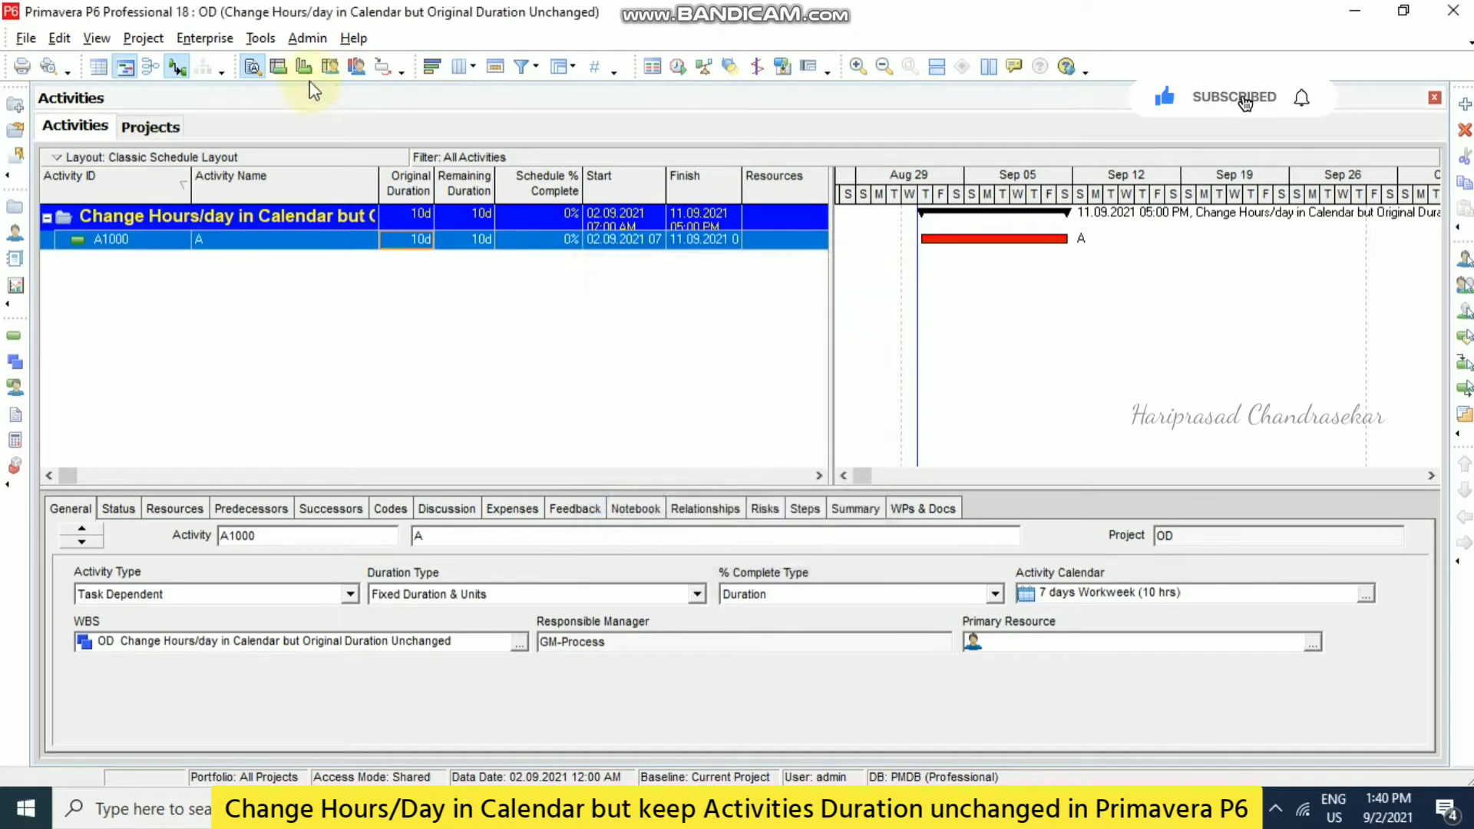
left_click(201, 38)
left_click(249, 325)
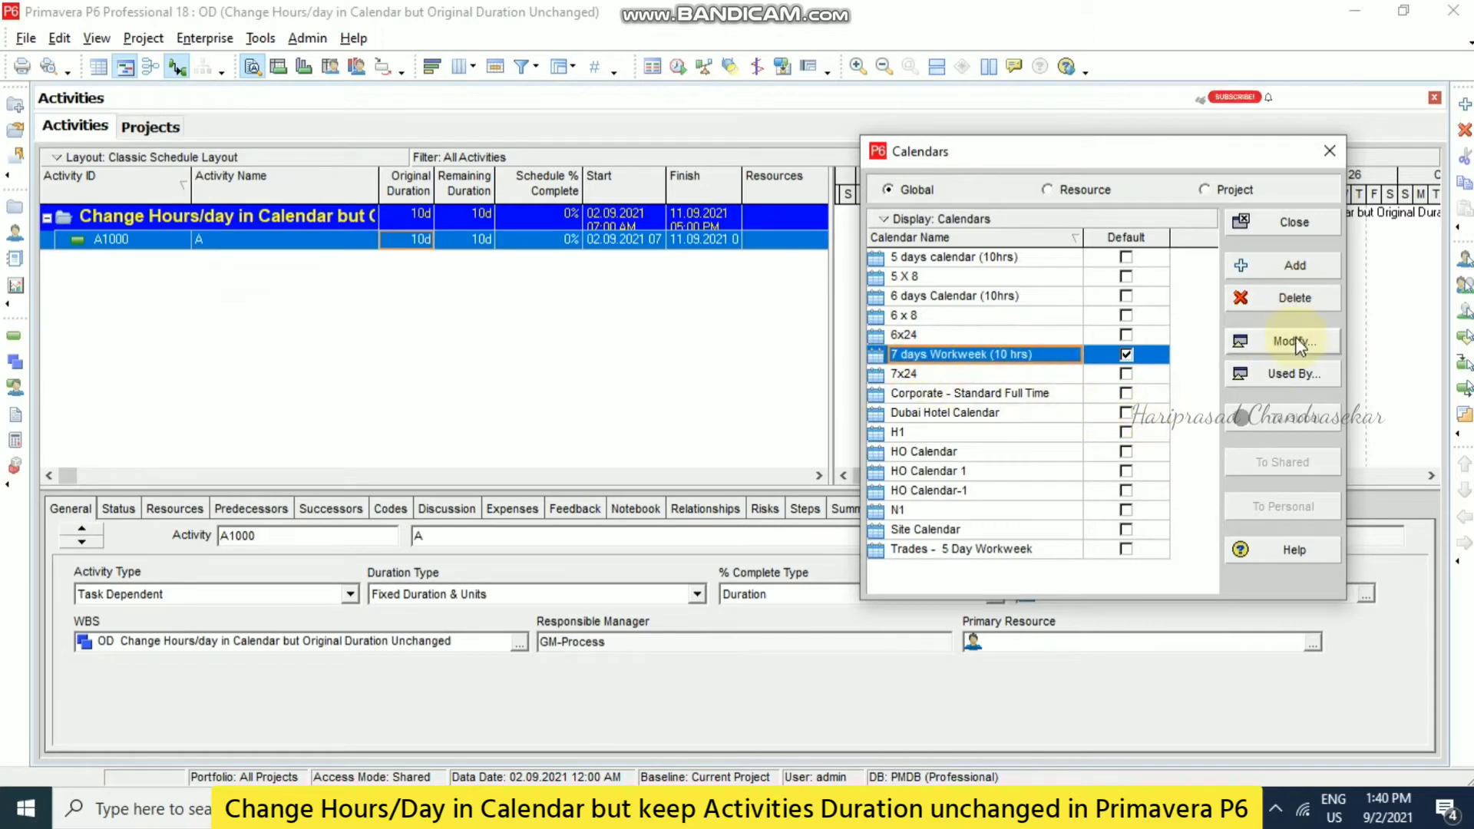
left_click(1291, 262)
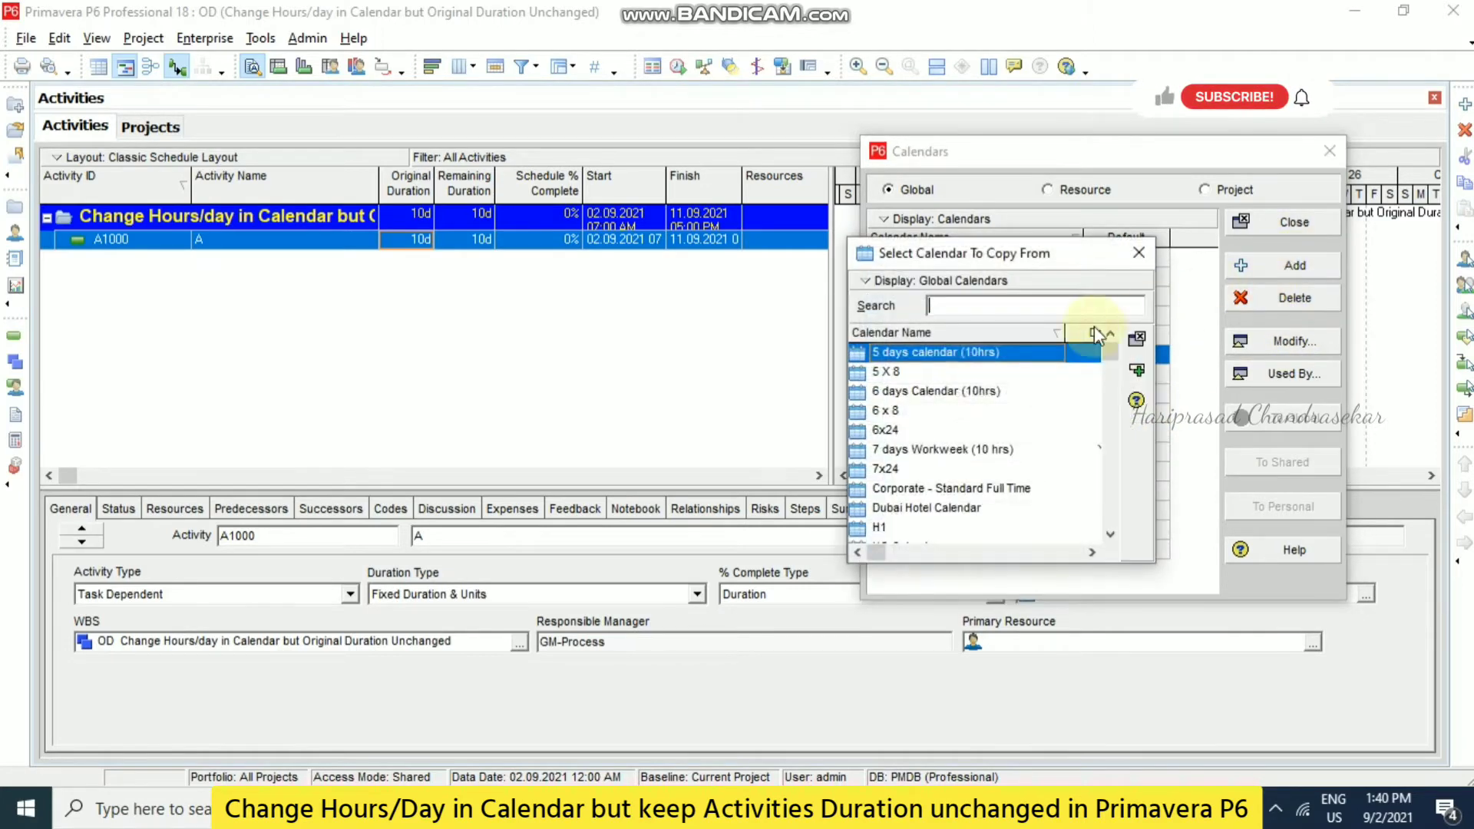
left_click(951, 449)
left_click(1137, 369)
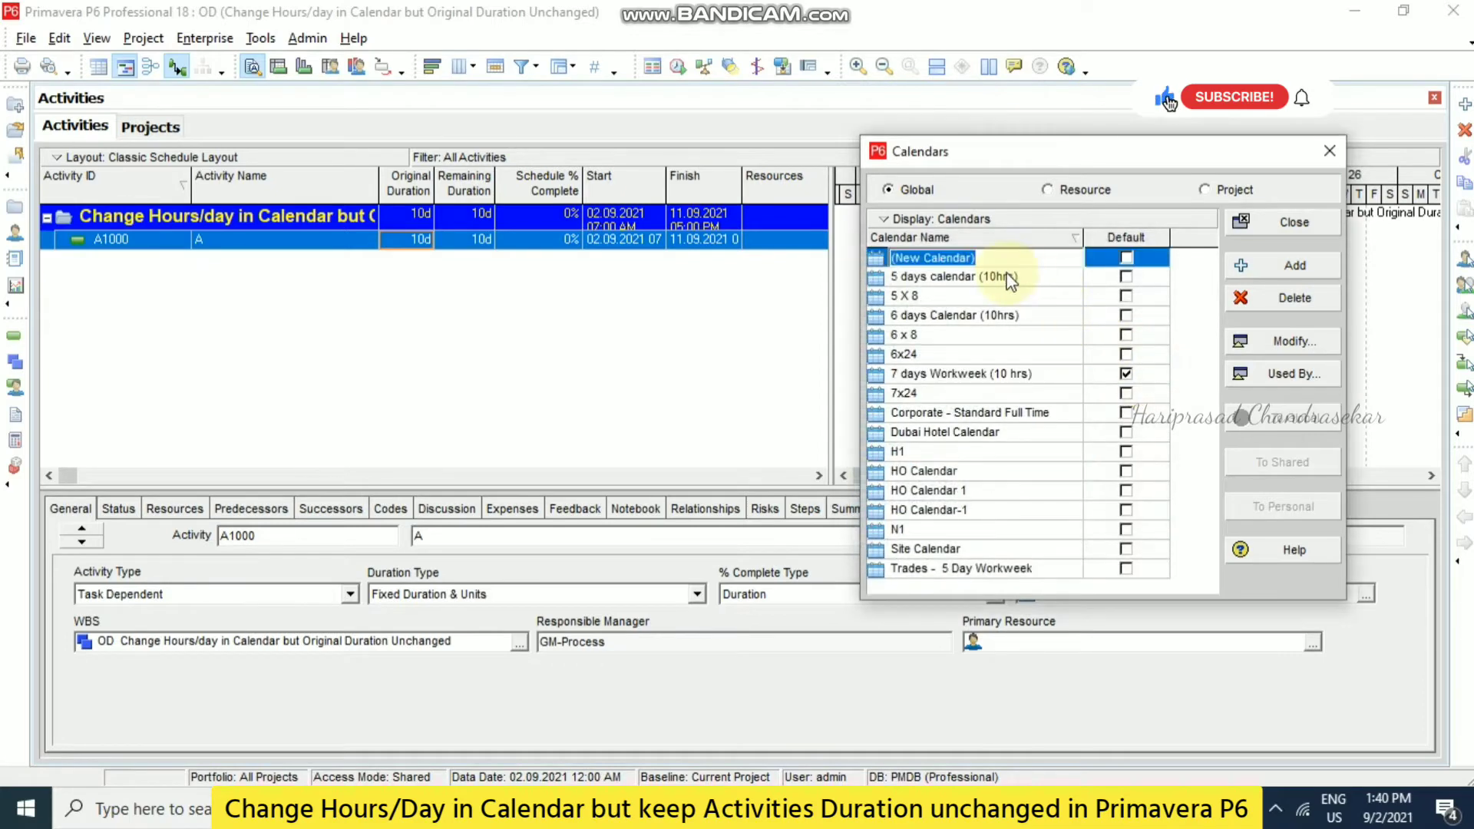
type("7 days Workweek (8 hrs")
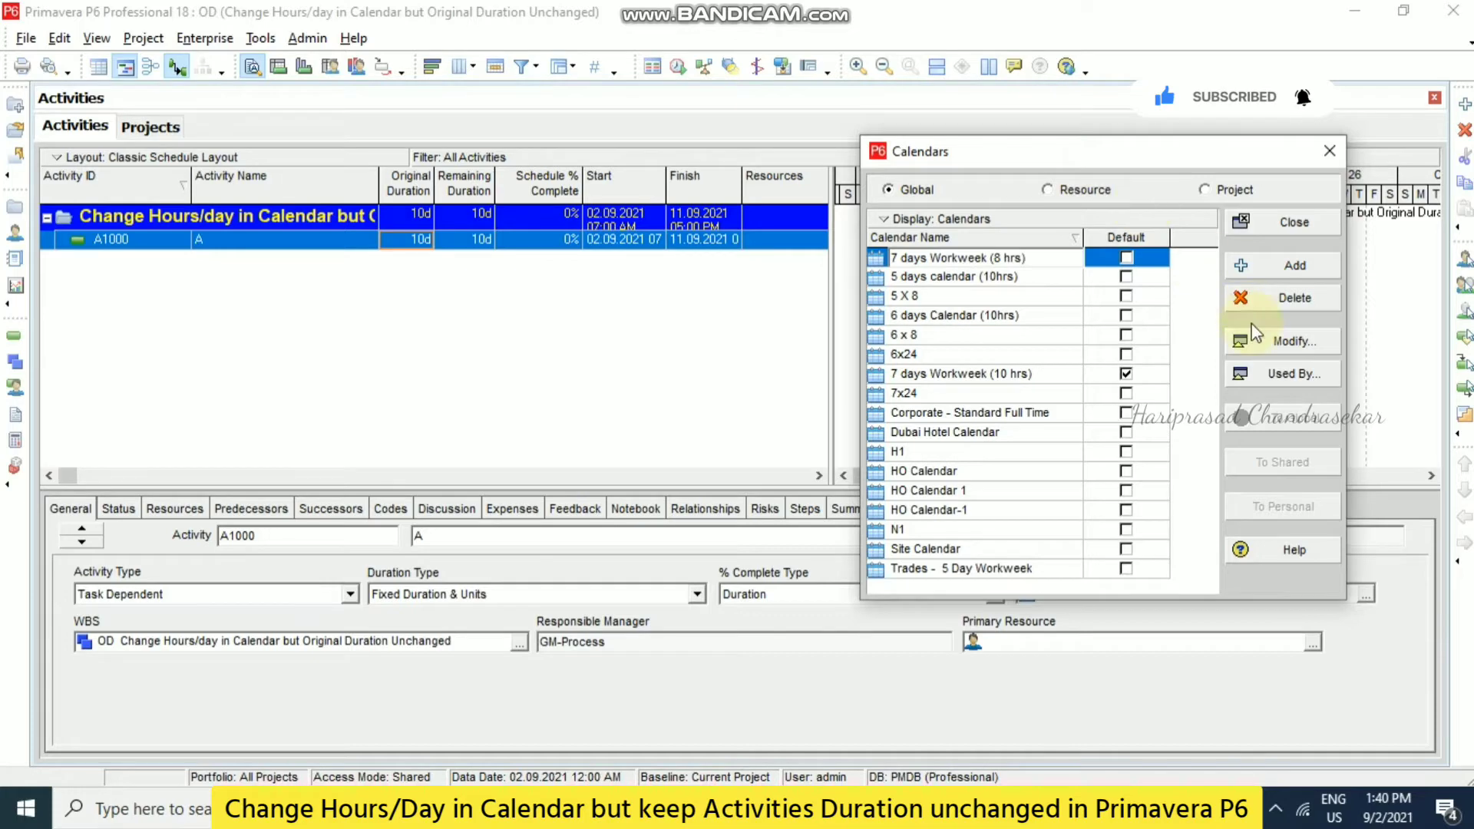
Switch the new calendar's Modify settings to total work hours per day
left_click(1277, 340)
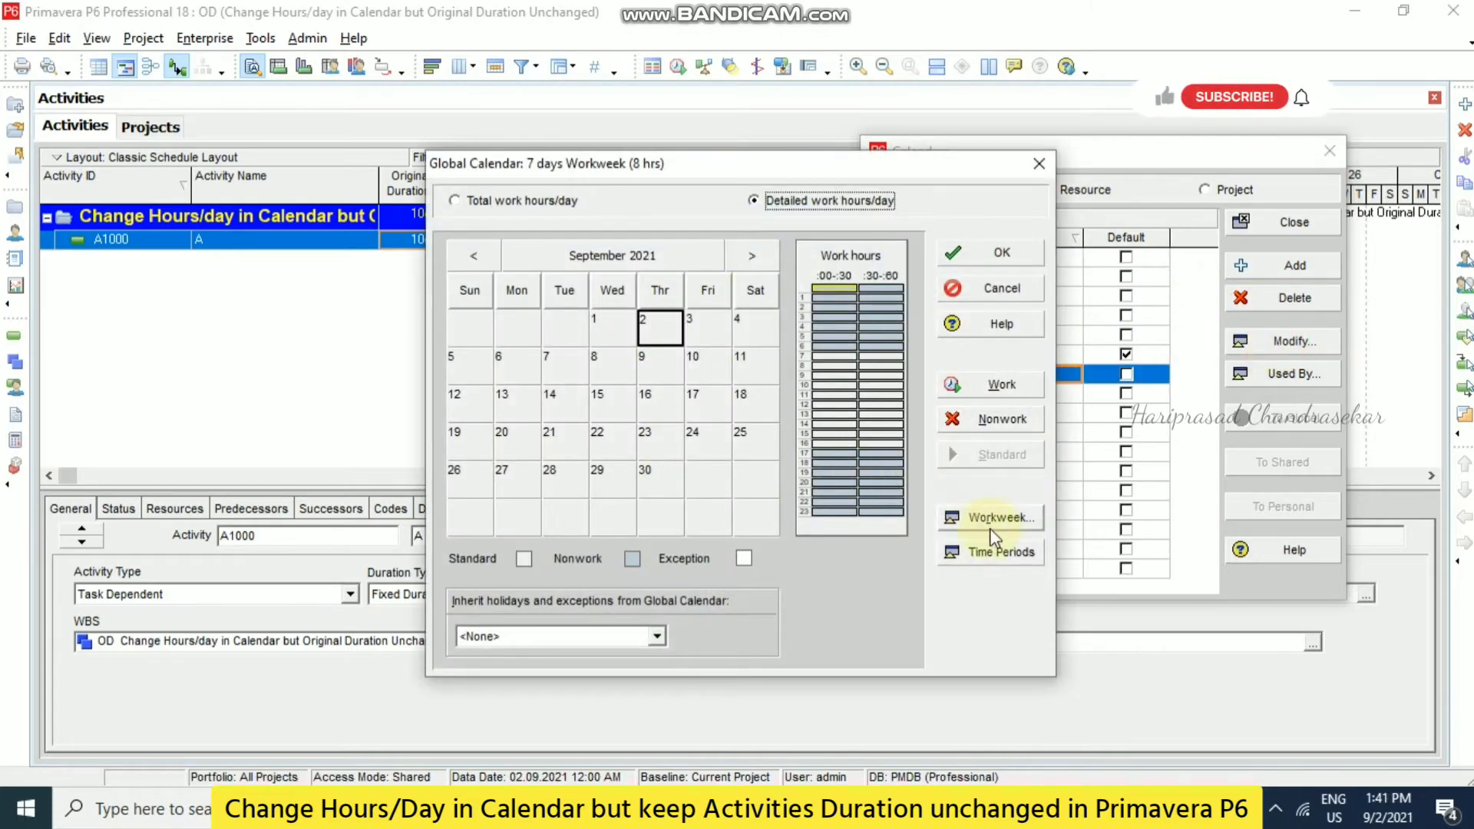
left_click(990, 518)
left_click(901, 308)
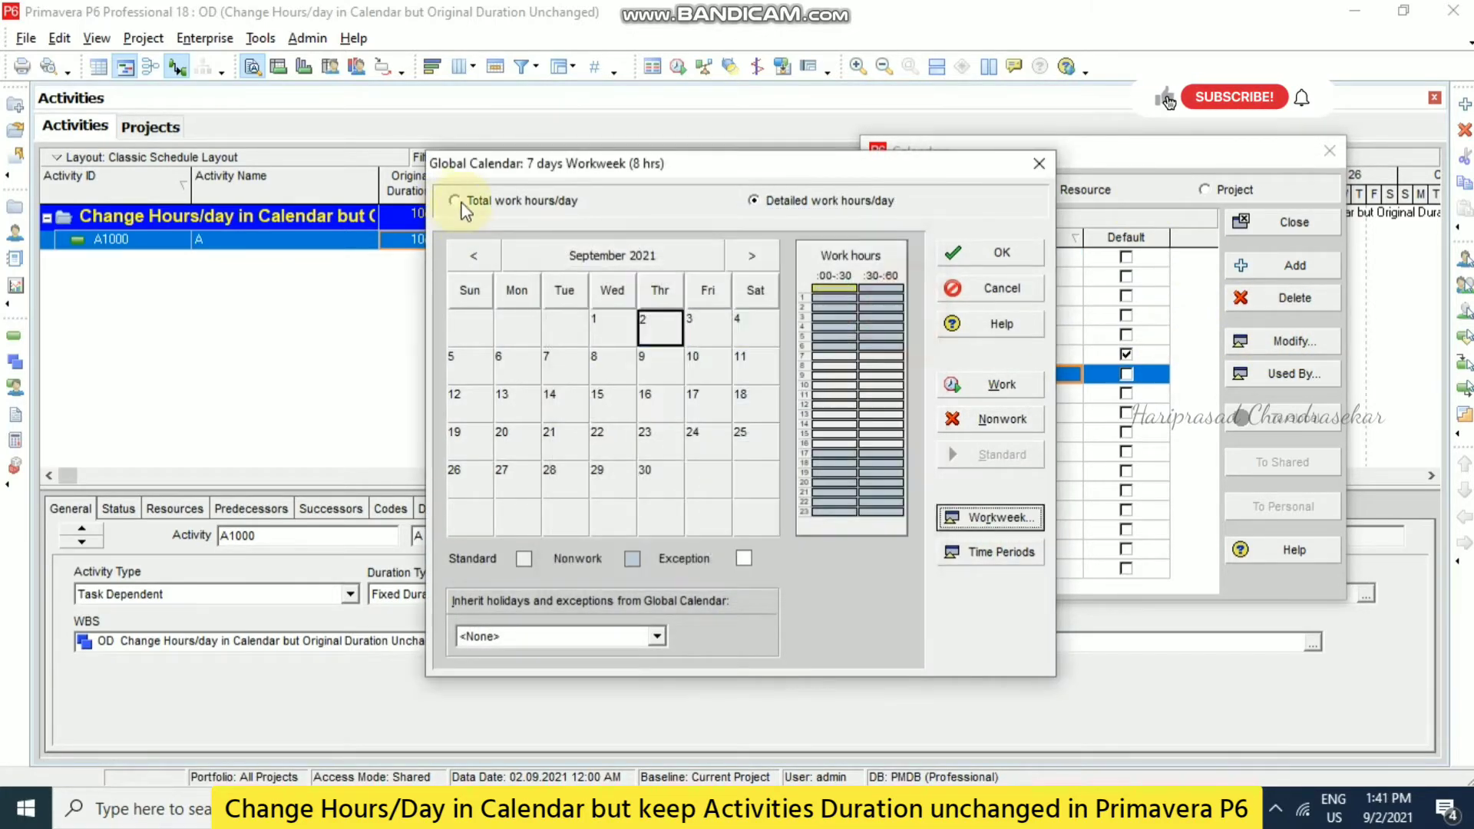
left_click(455, 202)
left_click(993, 516)
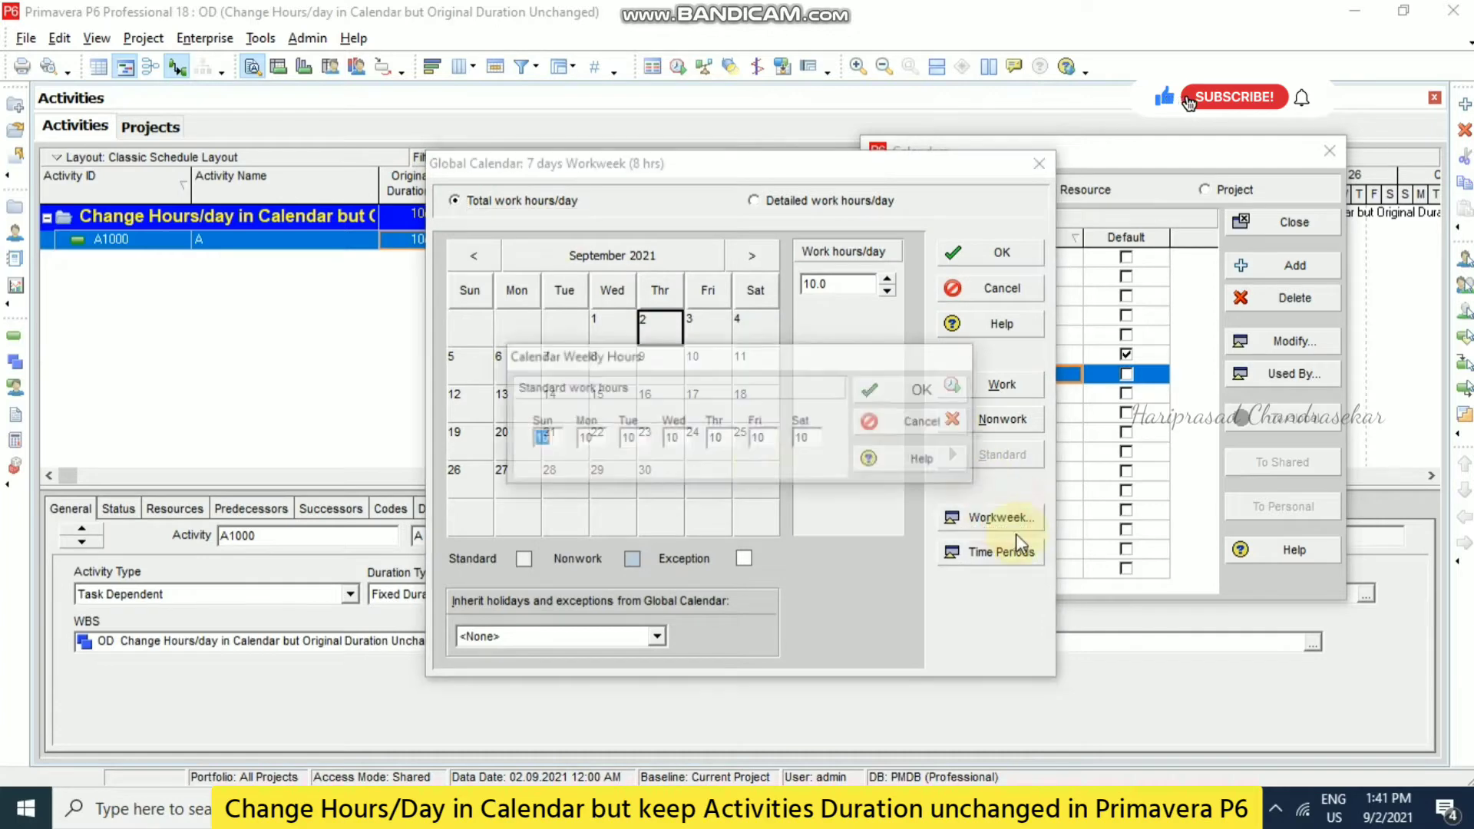
Set the workweek to 8 hours for every day
double_click(587, 439)
type("8")
double_click(630, 439)
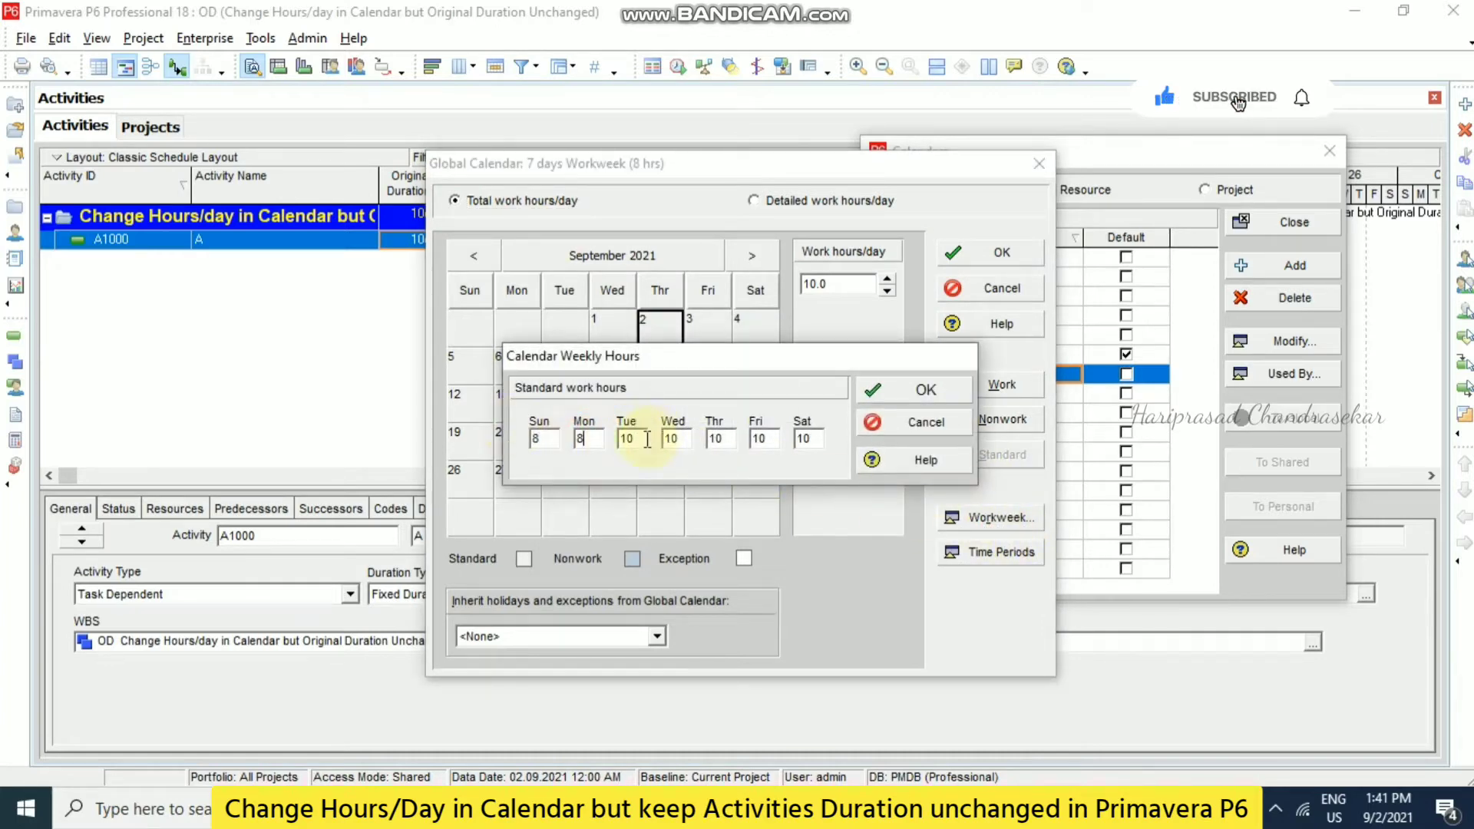
type("8")
double_click(674, 439)
type("8")
double_click(718, 439)
type("8")
double_click(760, 439)
type("8")
double_click(802, 439)
type("8")
left_click(915, 389)
Set time periods to 8 hours/day and 56 hours/week, and save the calendar
left_click(992, 551)
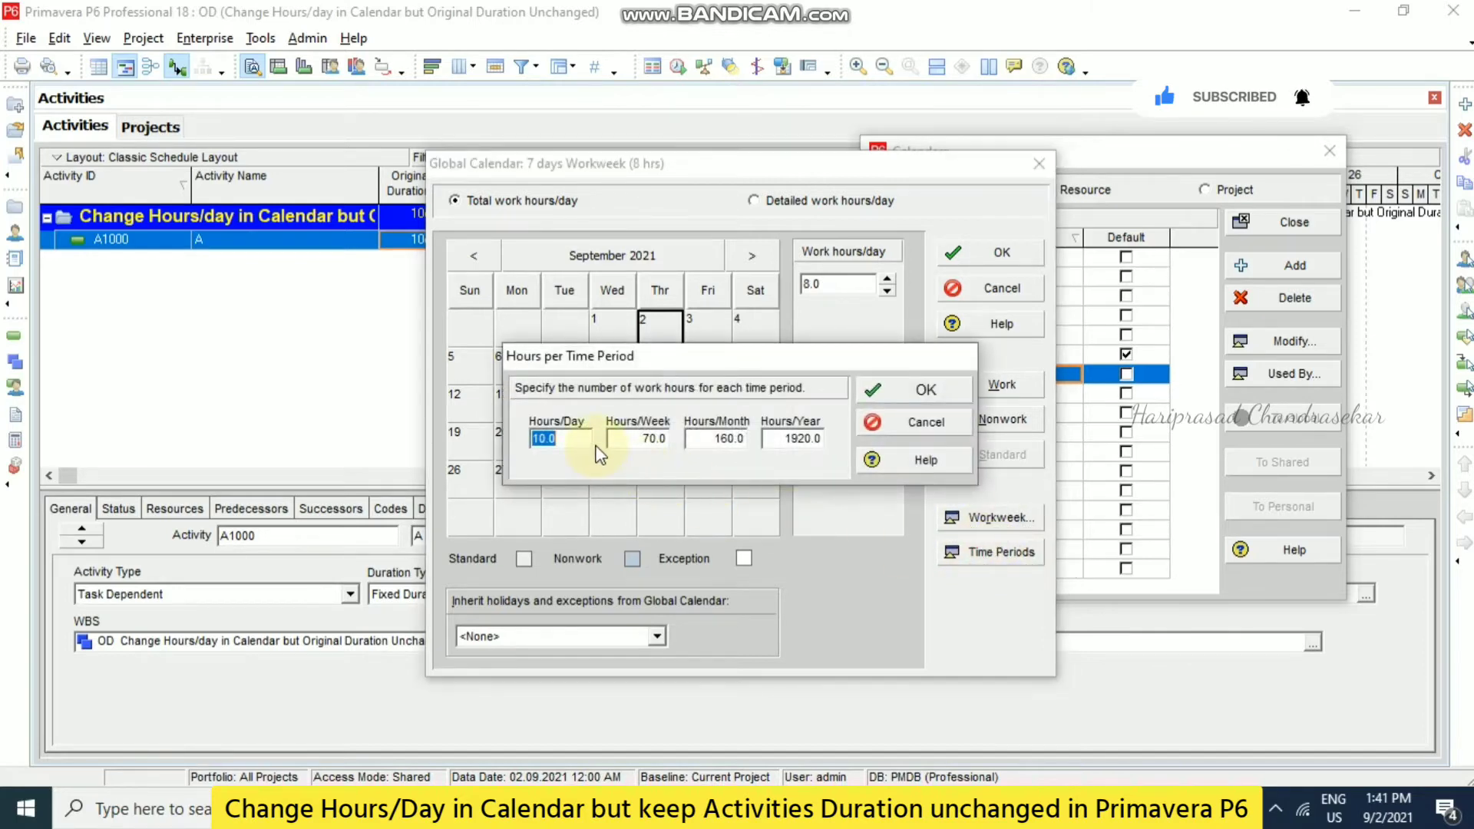
type("8")
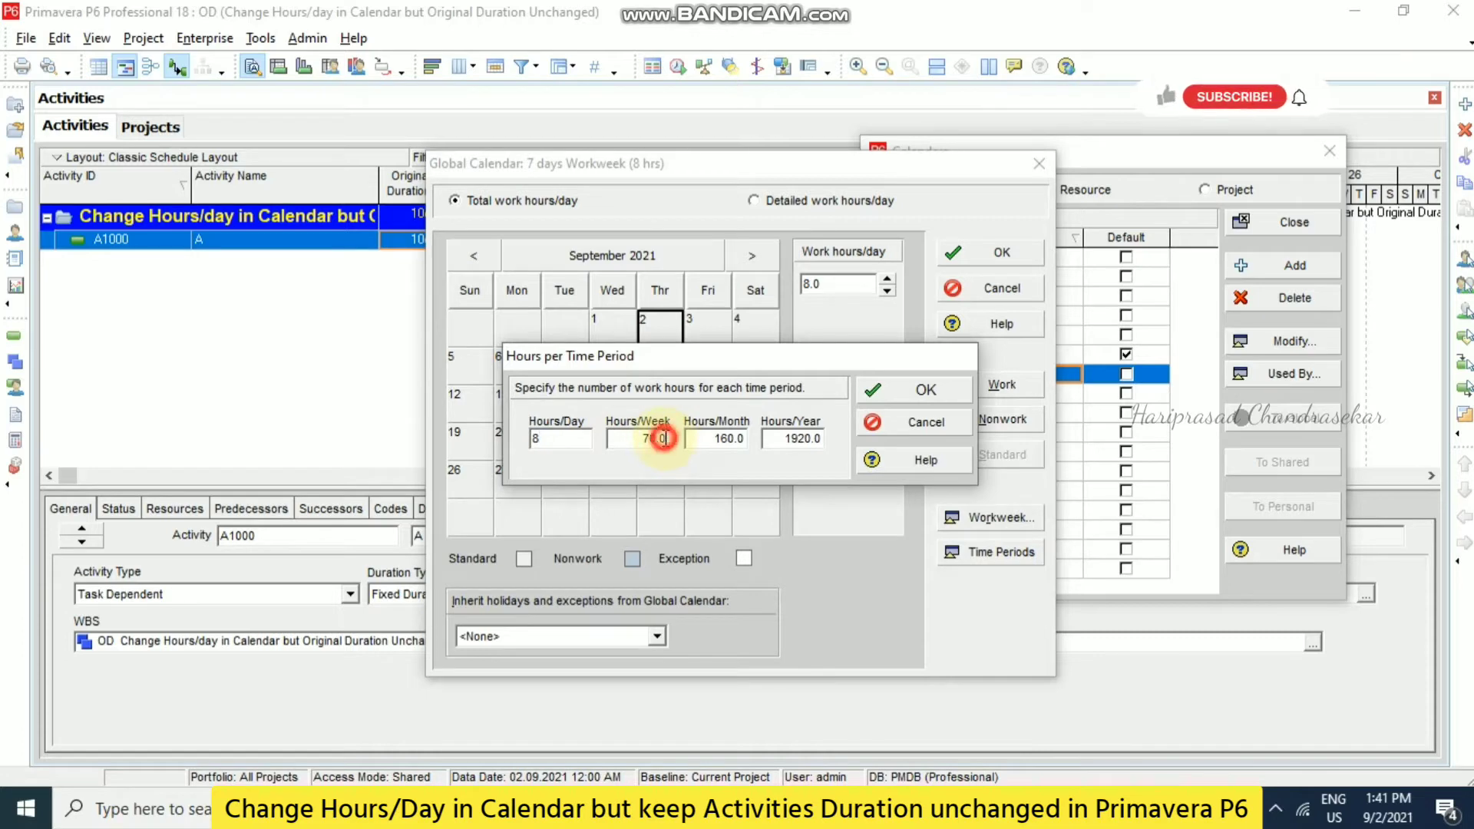
left_click(656, 439)
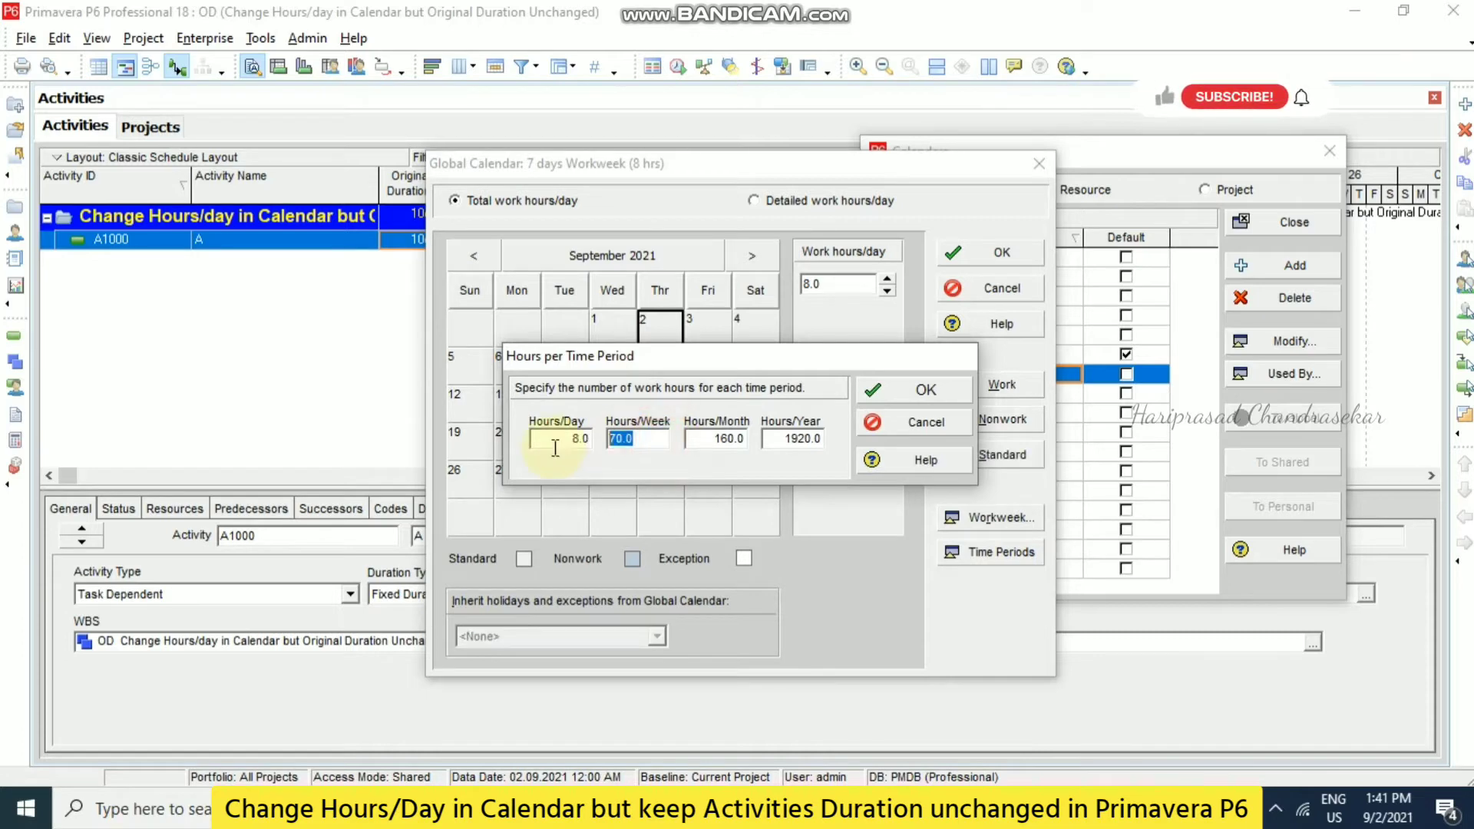
left_click(742, 439)
left_click(925, 390)
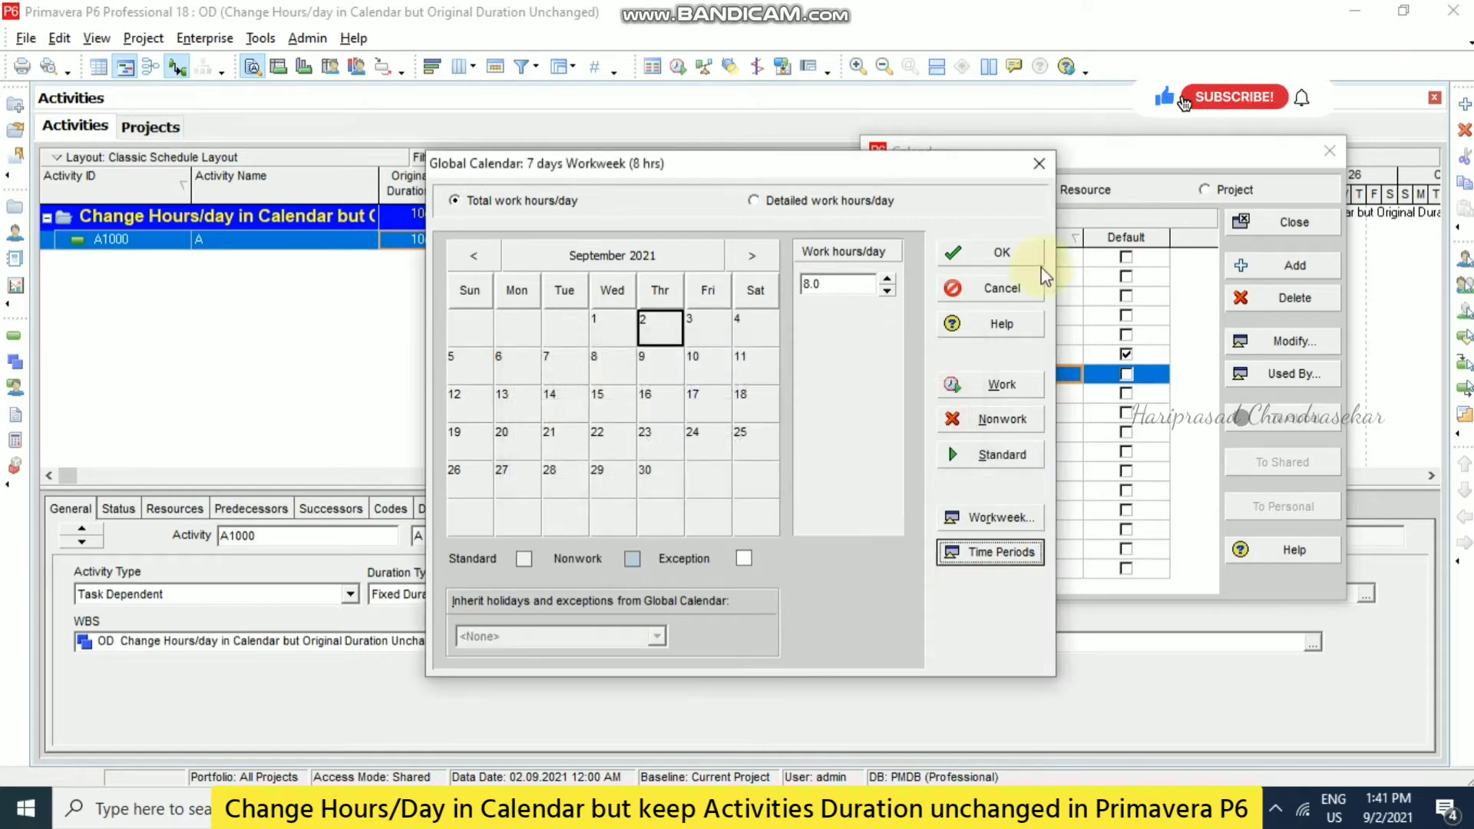
left_click(987, 261)
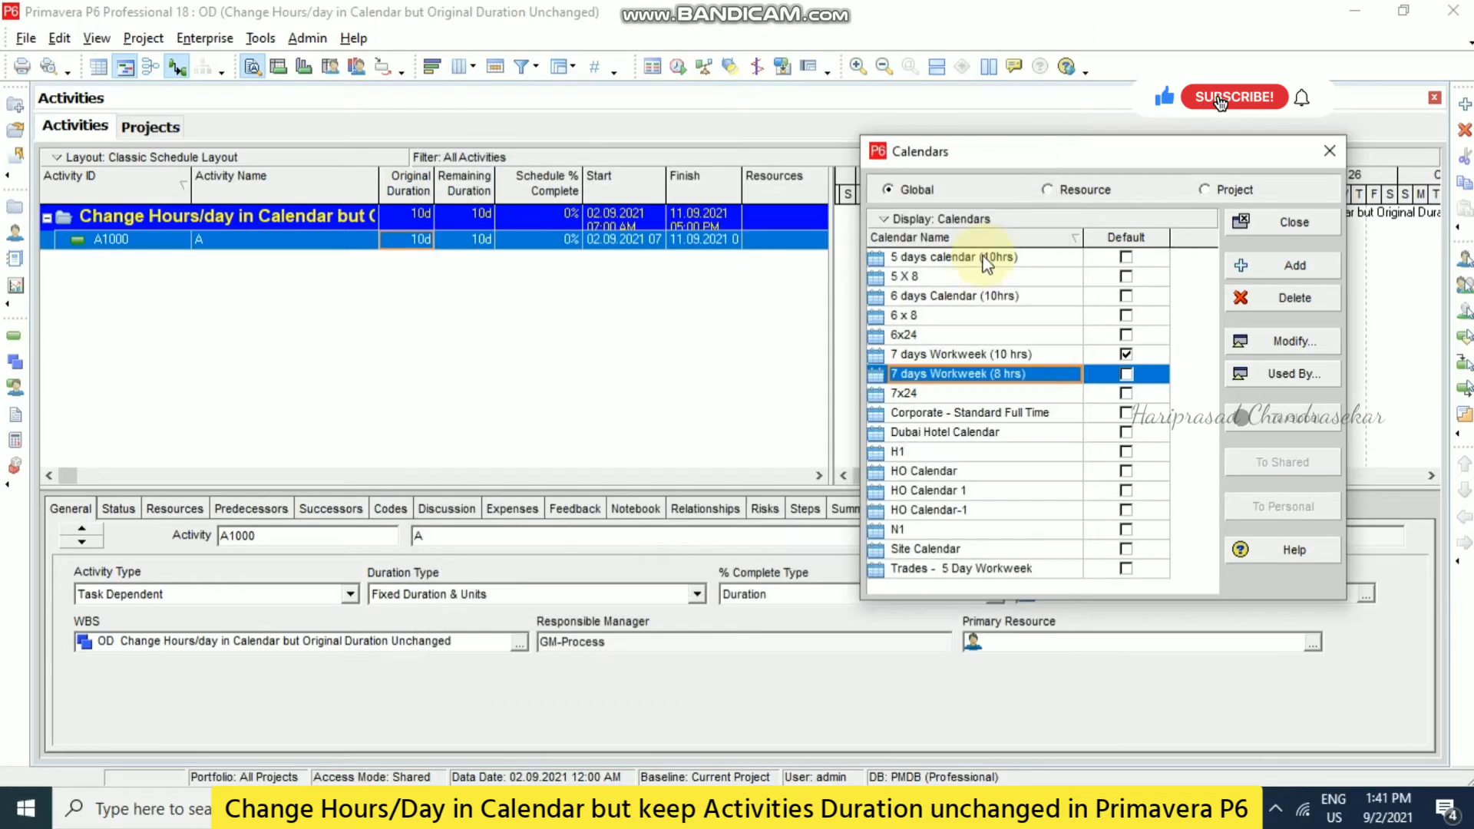
Assign 7 days Workweek (8 hrs) to A1000, then calculate 13 × 8 = 104 hours
left_click(1243, 224)
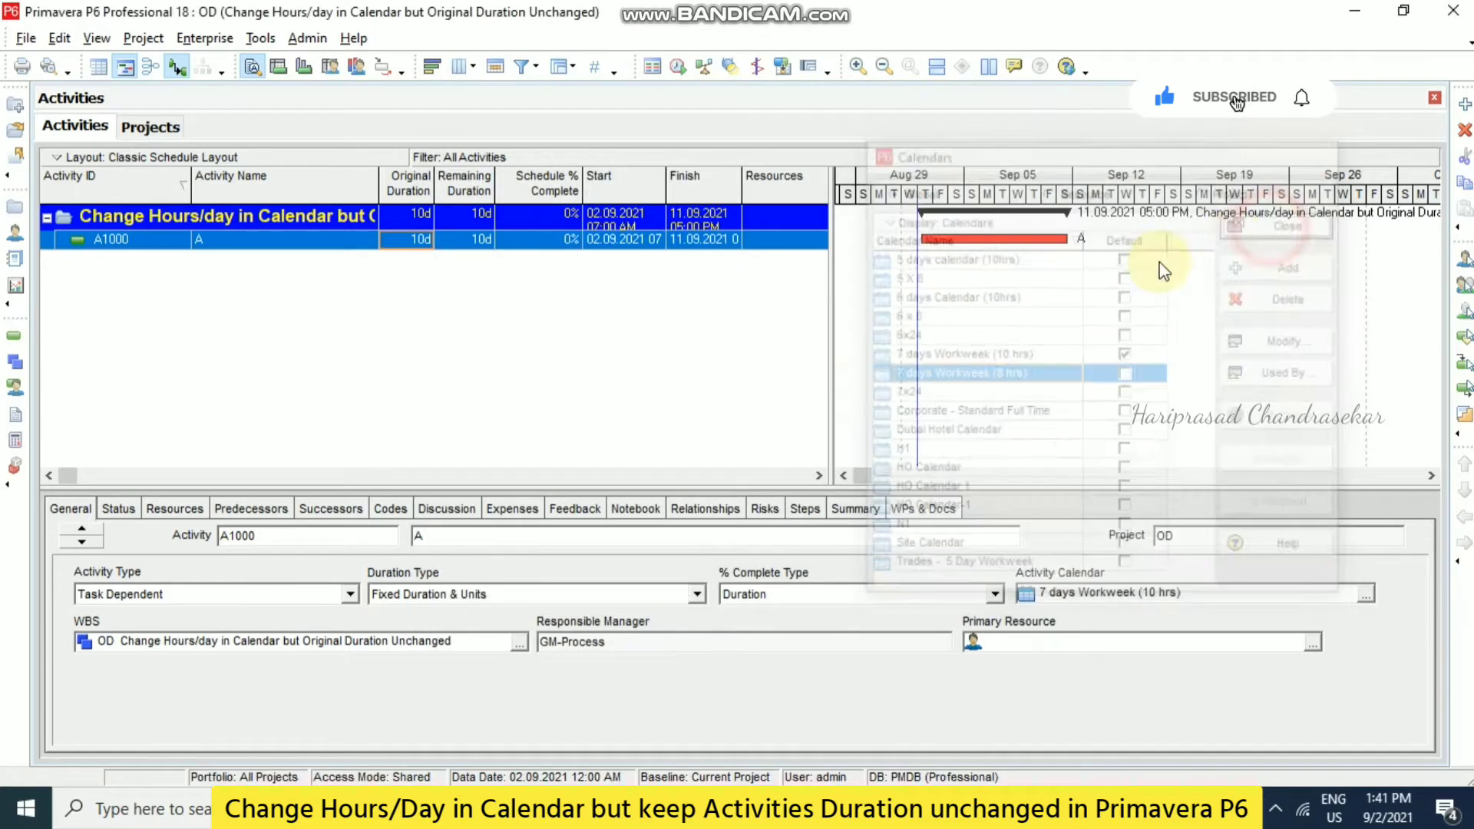
left_click(1365, 595)
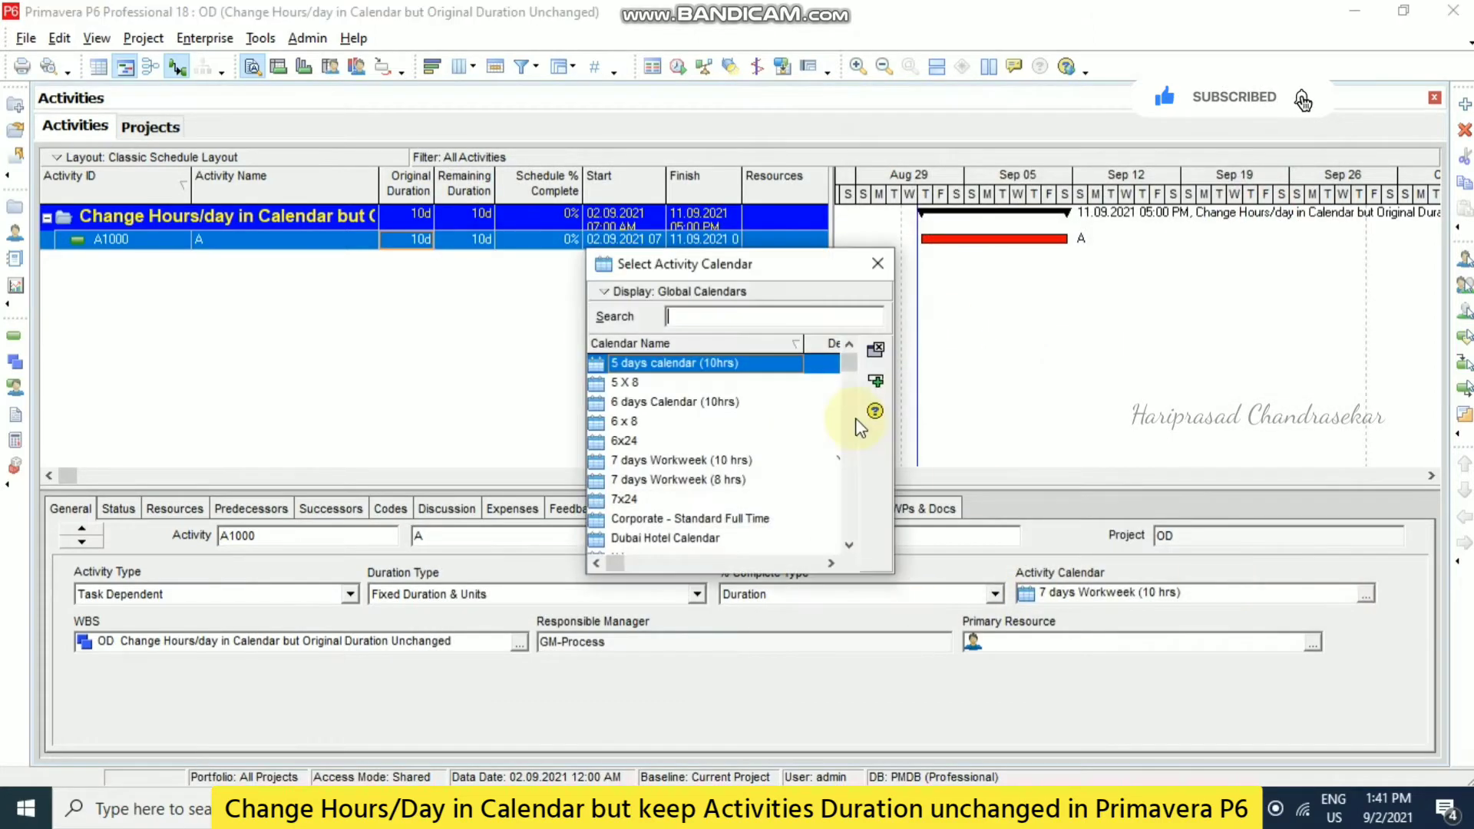
double_click(679, 480)
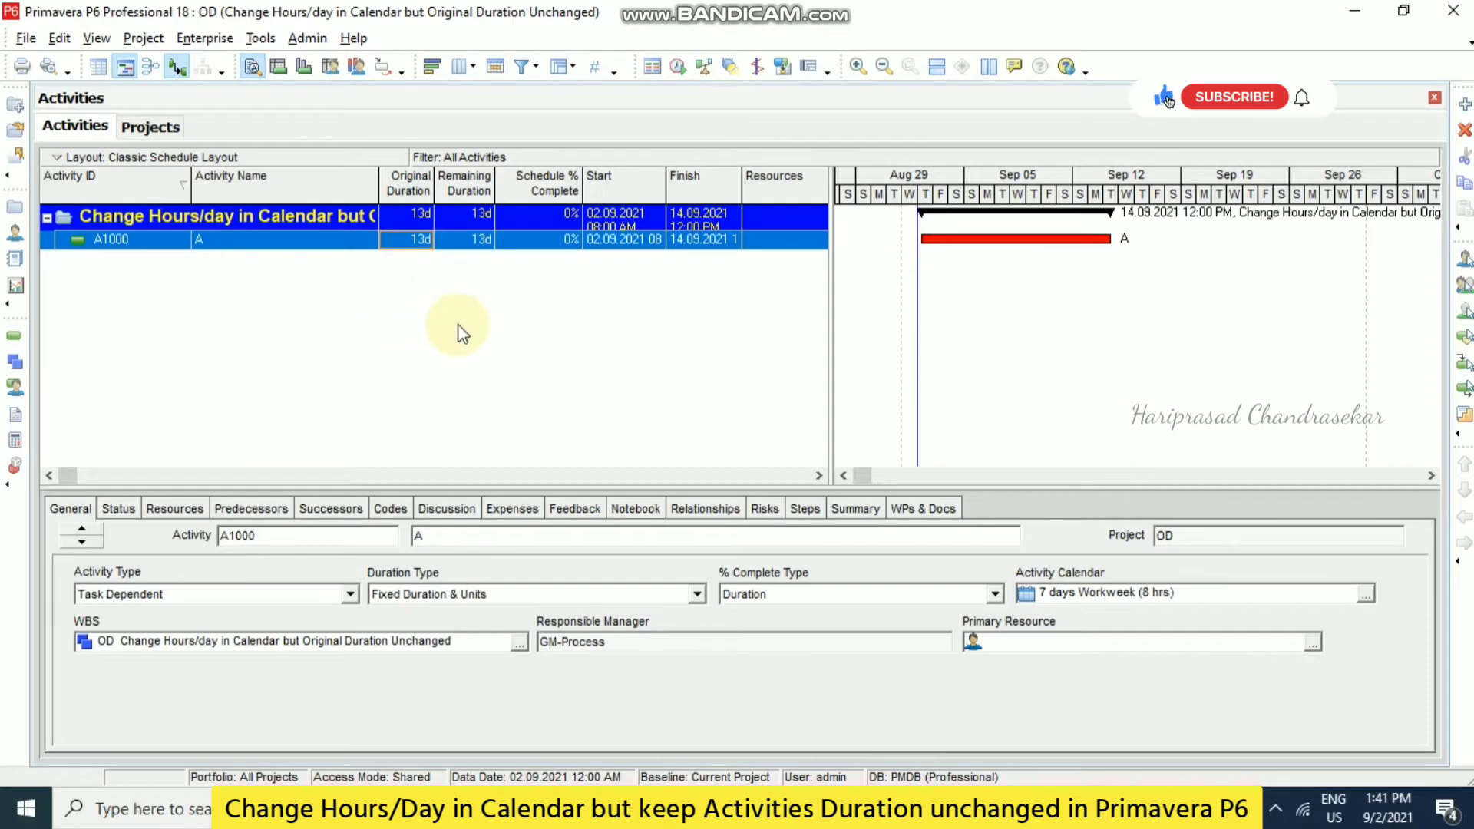
type("1")
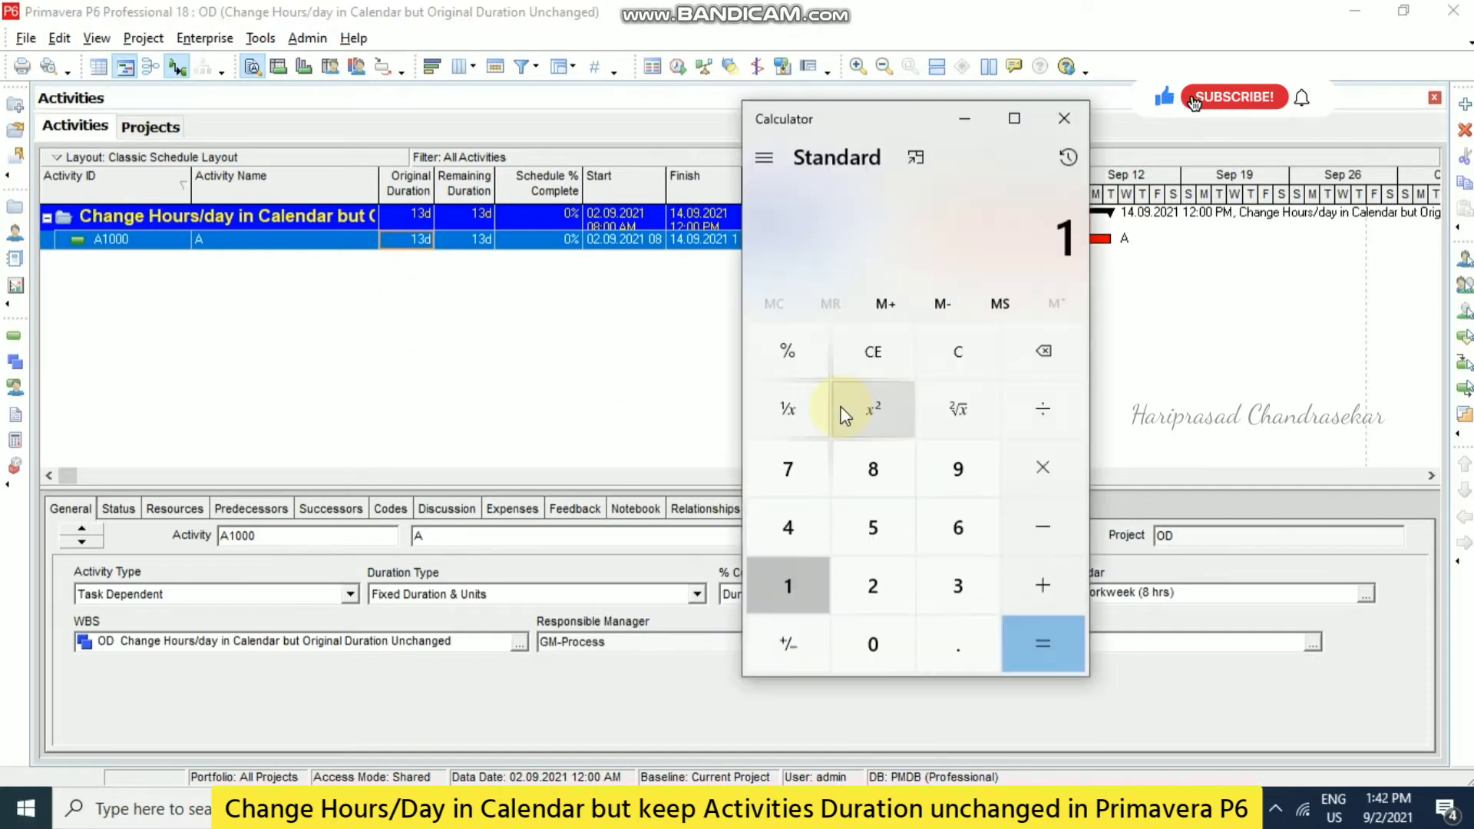
type("3*8")
key("Return")
Compute 10 × 10 = 100 in Calculator, then close it
left_click(854, 128)
left_click_drag(853, 128, 991, 145)
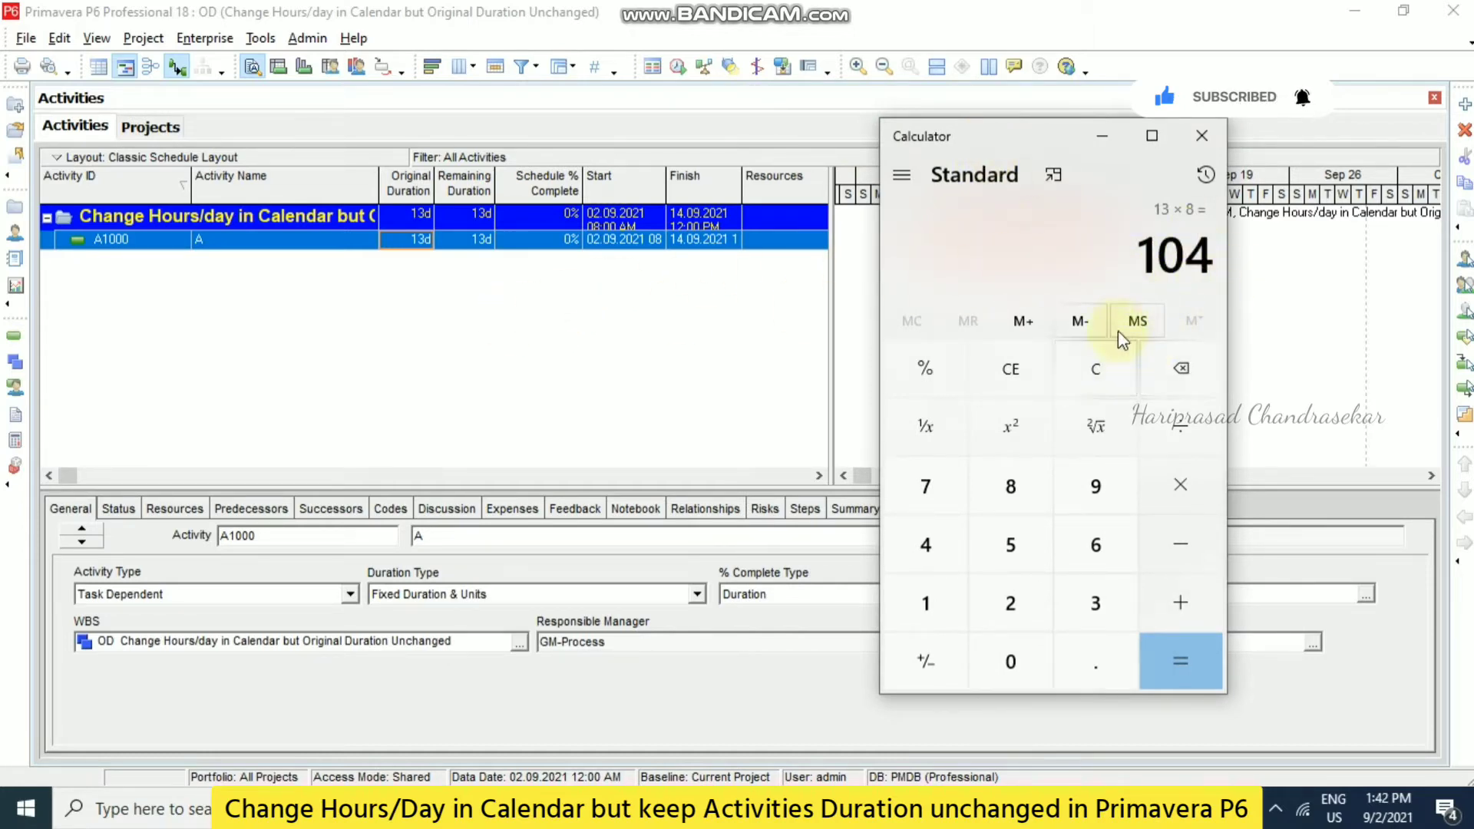
left_click(1115, 357)
key("1")
key("0")
key("asterisk")
key("Return")
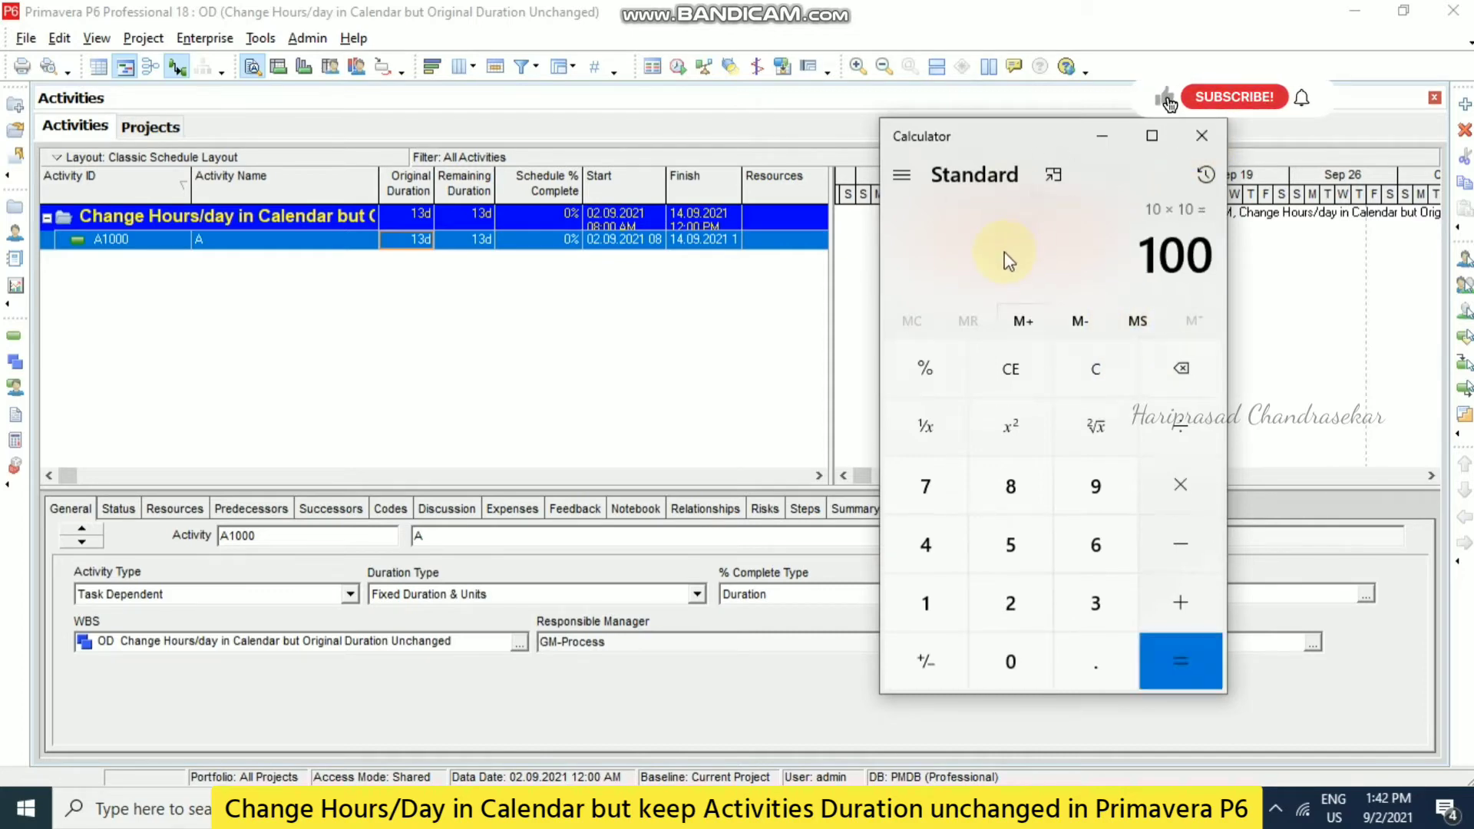
left_click(1201, 136)
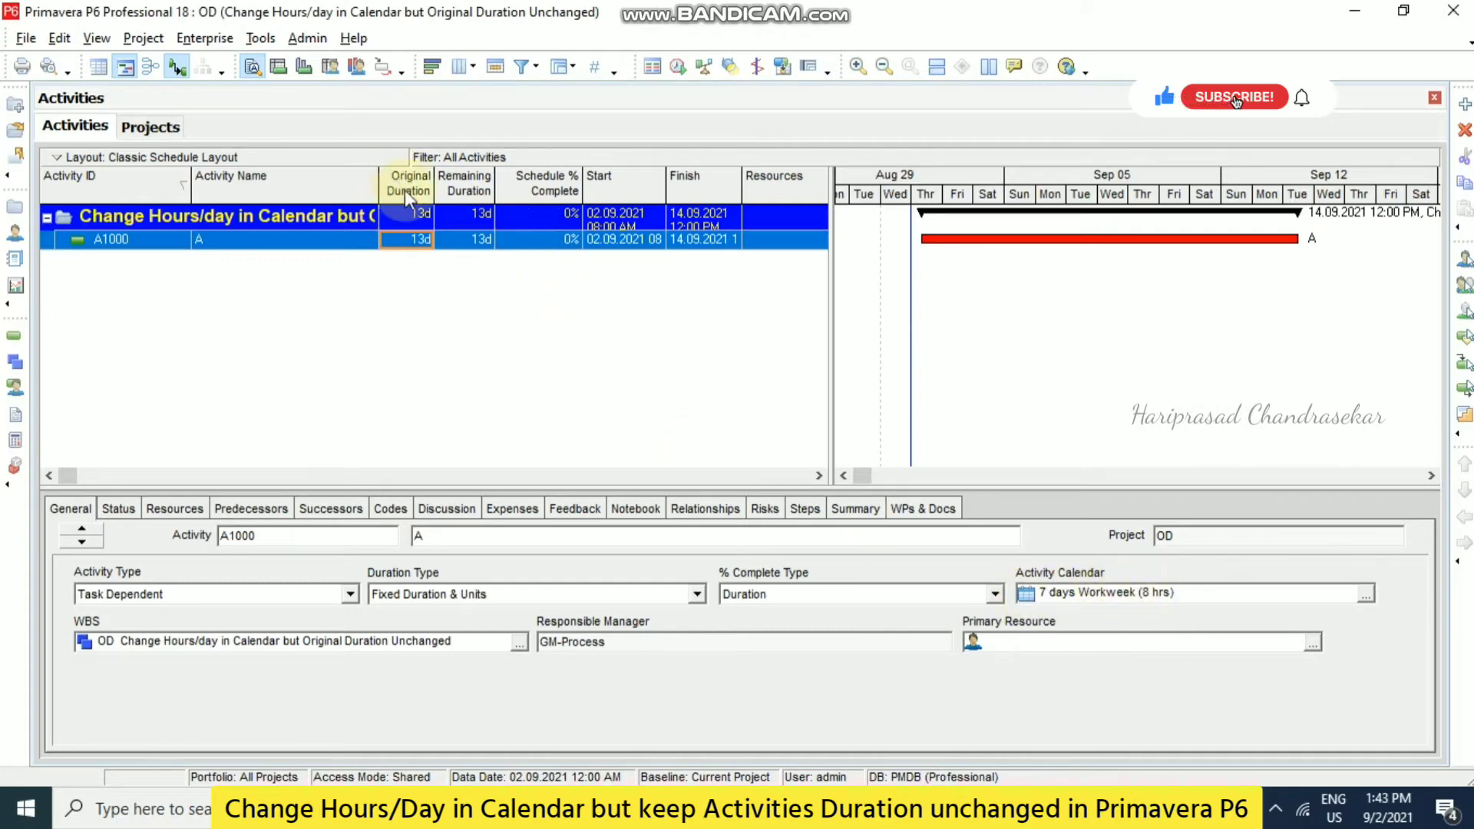
Set A1000's Original Duration to 10d
left_click(413, 237)
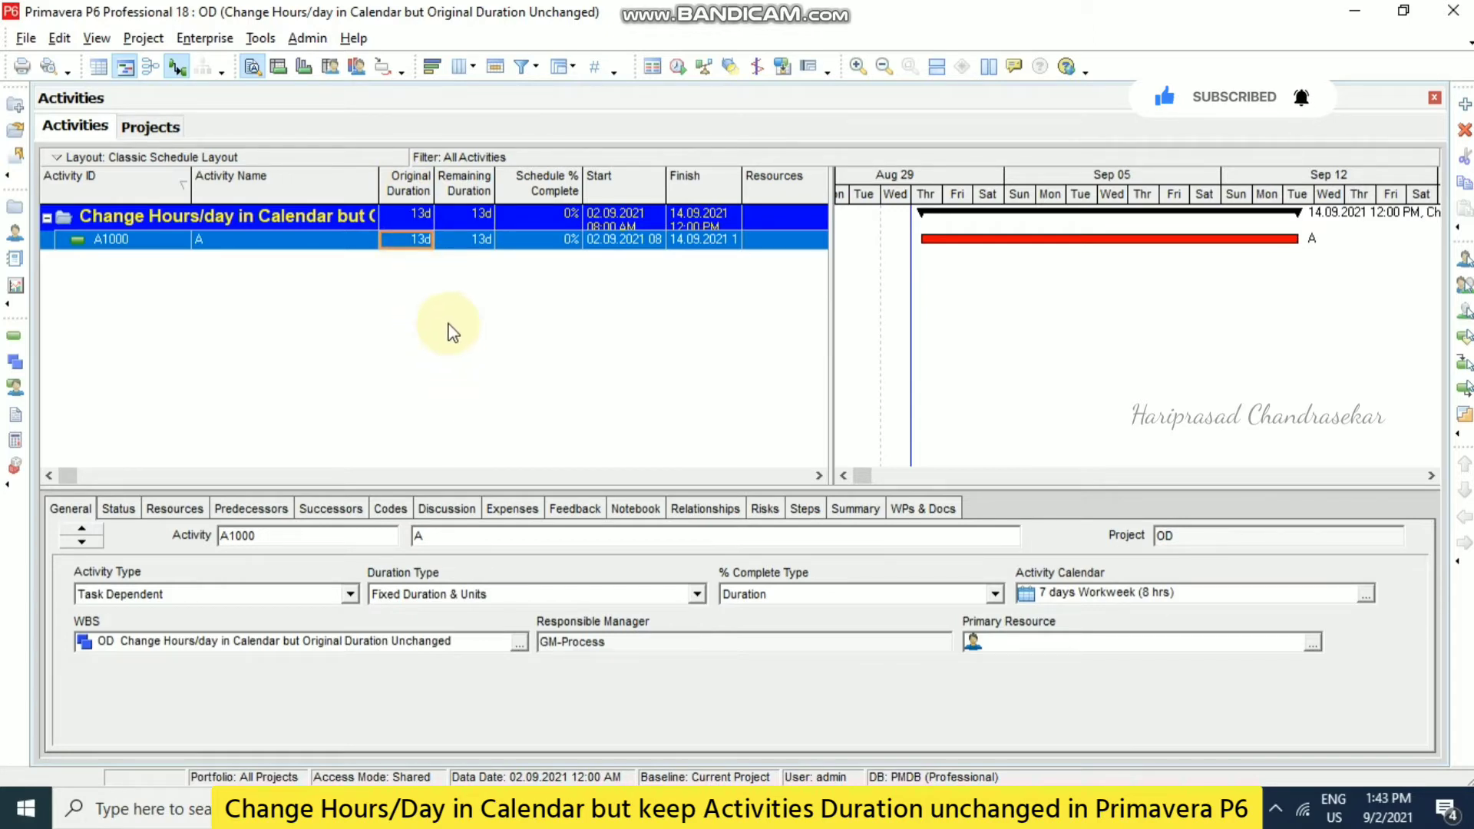
type("10")
key("Return")
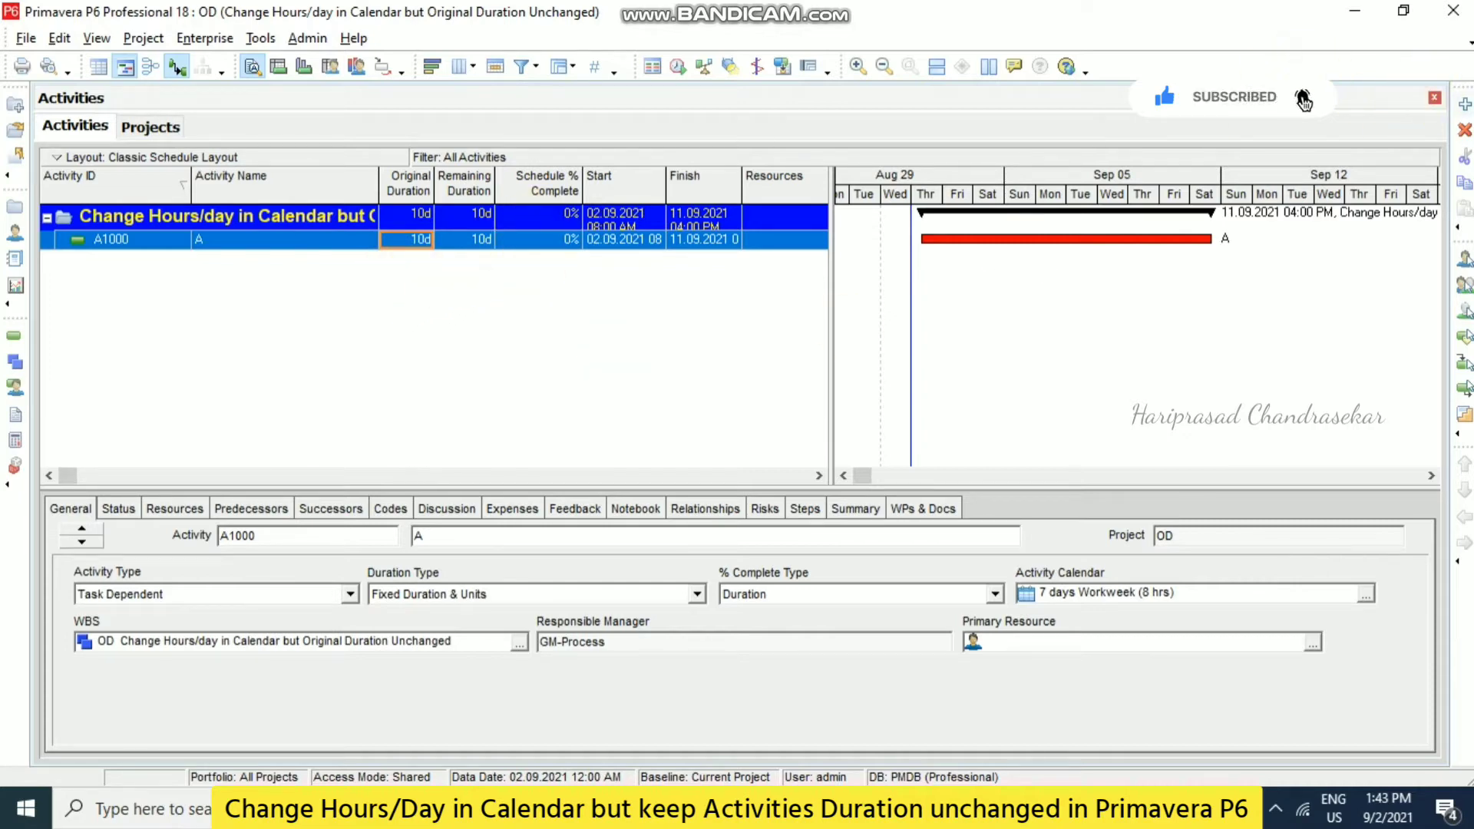
Add activities A1010, A1020 and A1030, naming them B and C and starting the third
left_click(1463, 106)
left_click(1463, 106)
left_click(1462, 106)
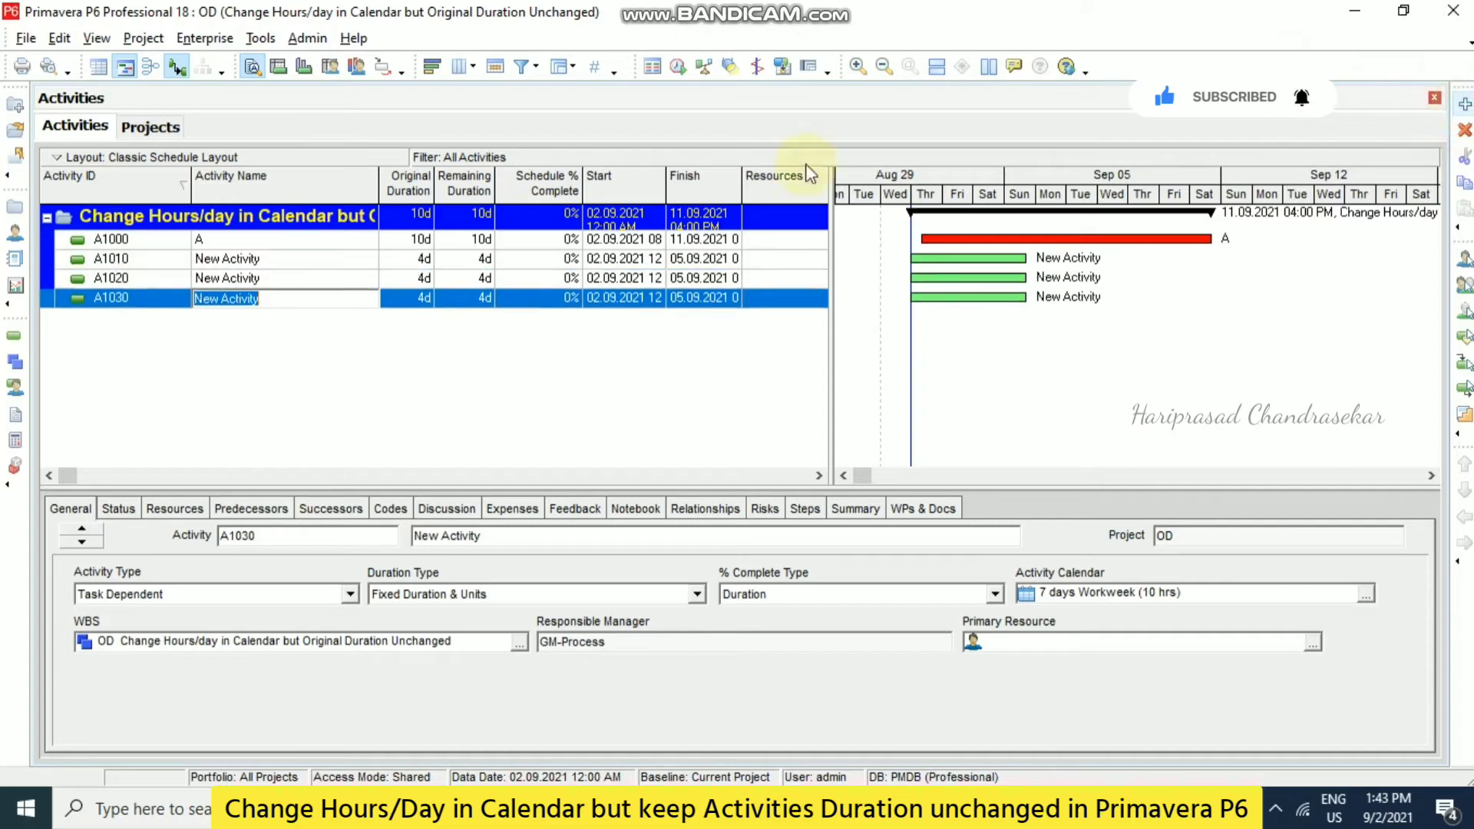
left_click(351, 264)
type("B")
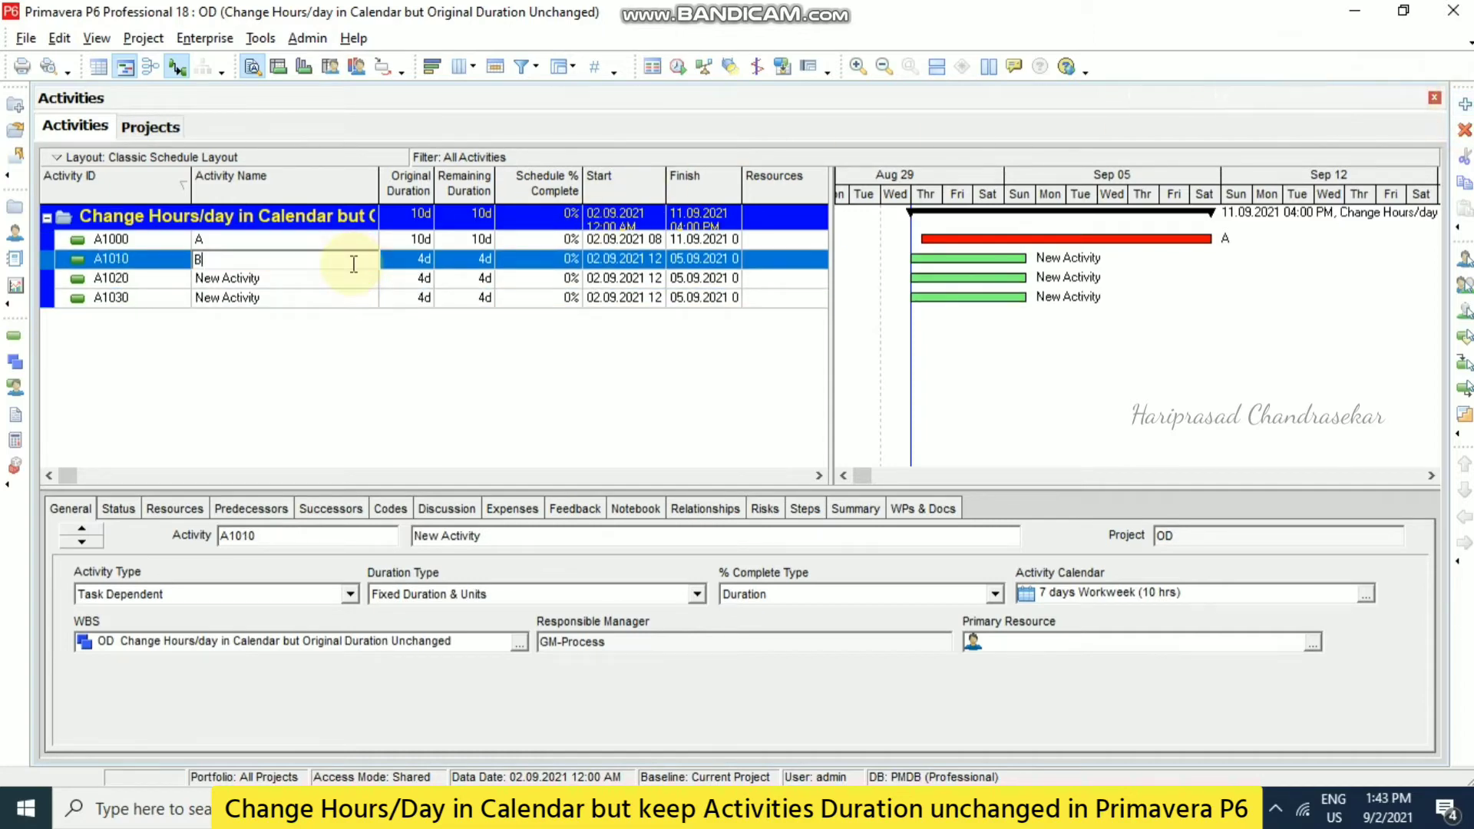
left_click(332, 284)
type("C")
left_click(332, 300)
Name A1030 'D' and fill A1000's Original Duration down to B, C and D
type("D")
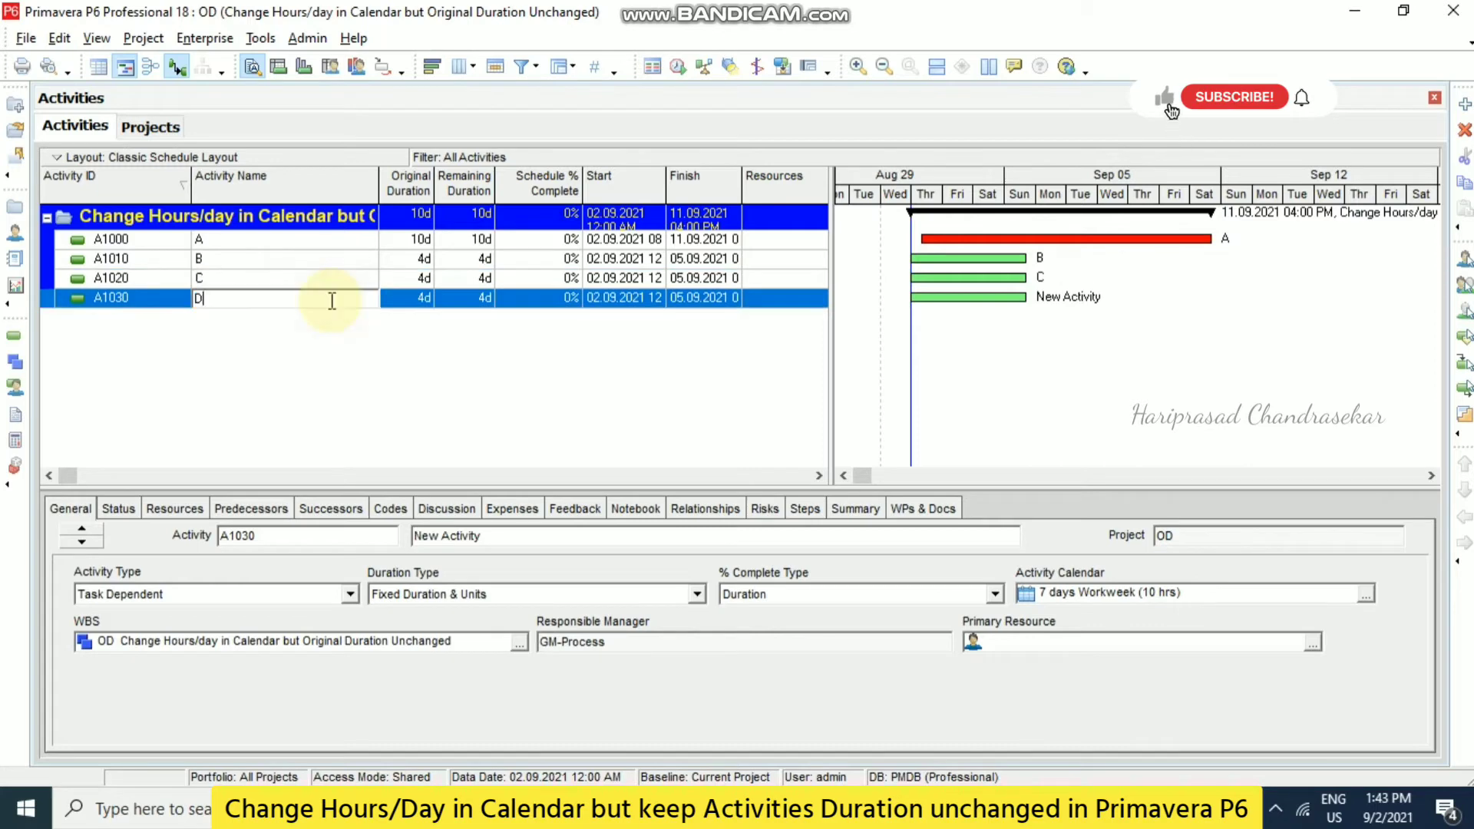
left_click(419, 238)
left_click(412, 297, "shift")
right_click(412, 297)
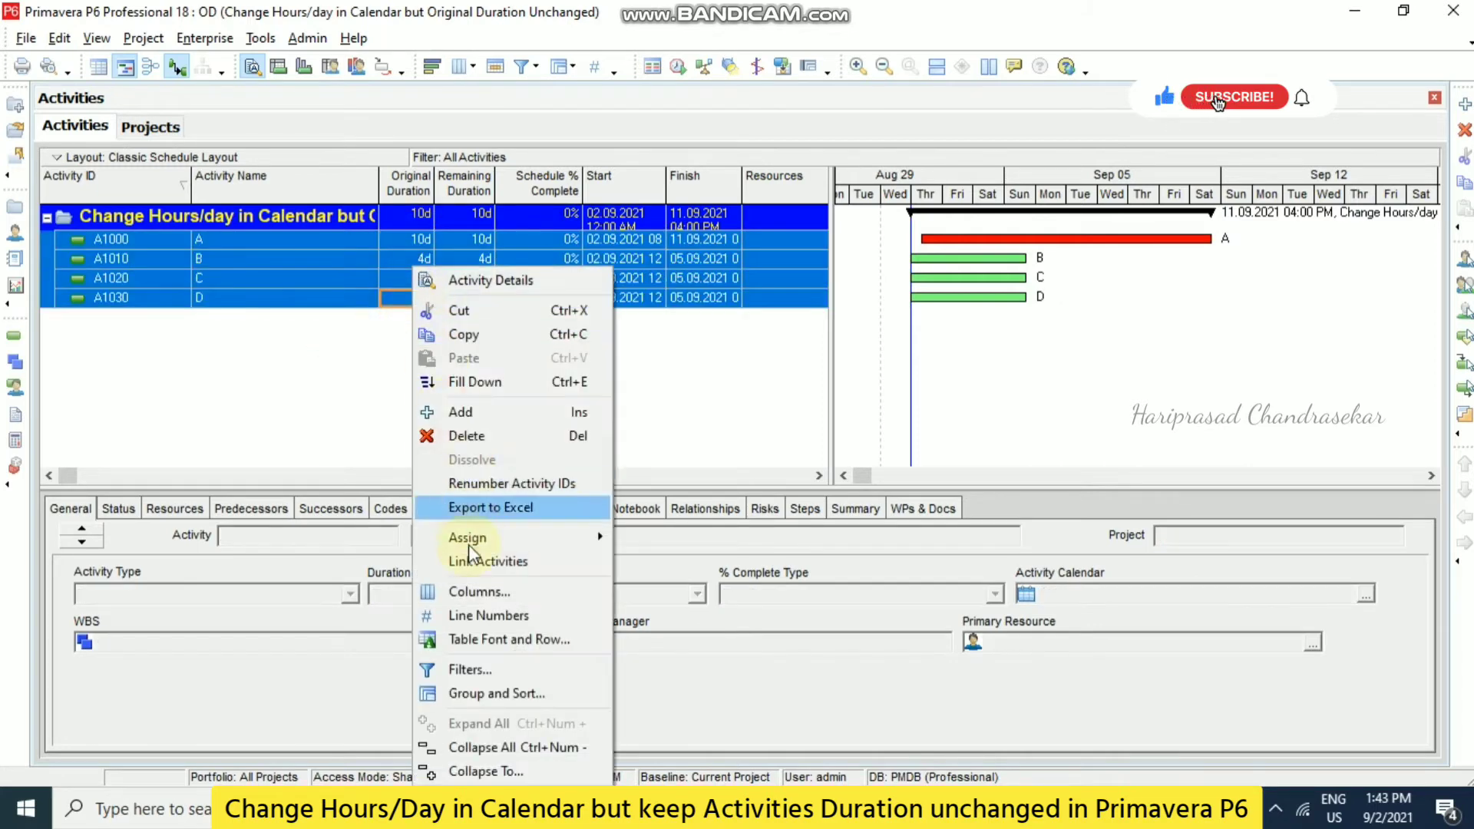
left_click(474, 382)
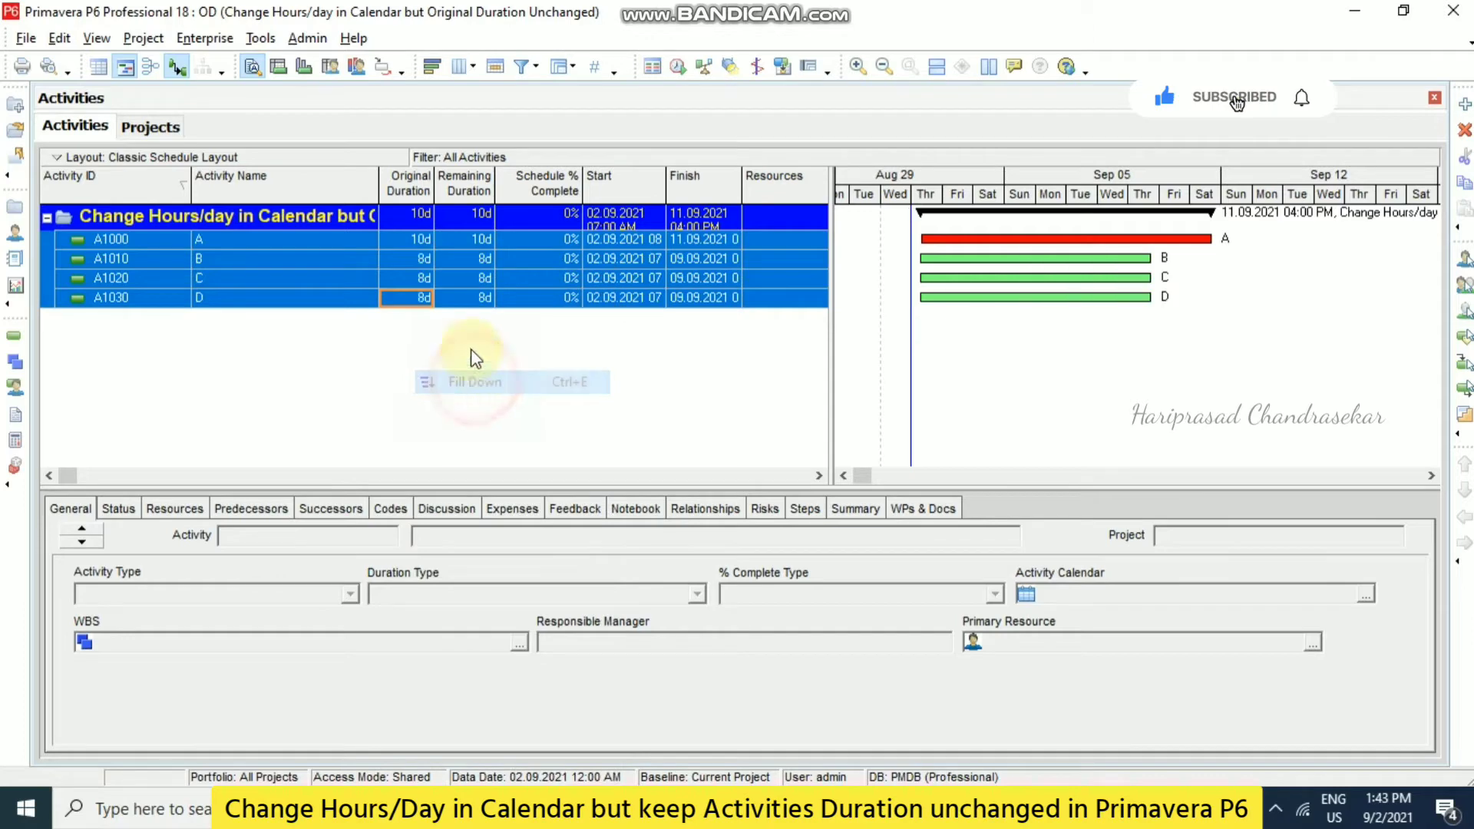
Fill the 7 days Workweek (8 hrs) calendar down to all four activities
left_click(405, 239)
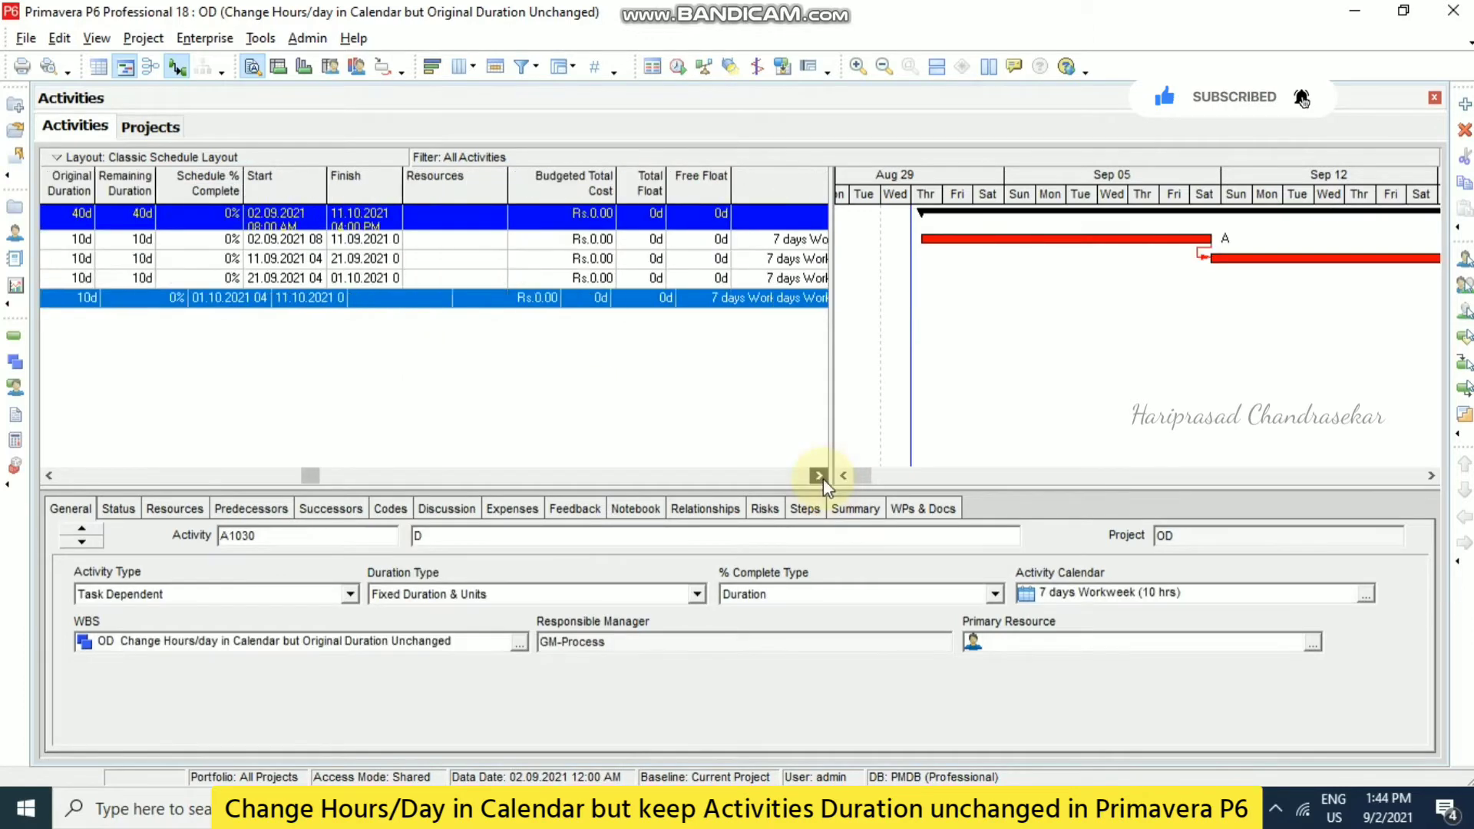
left_click(819, 476)
left_click(589, 242)
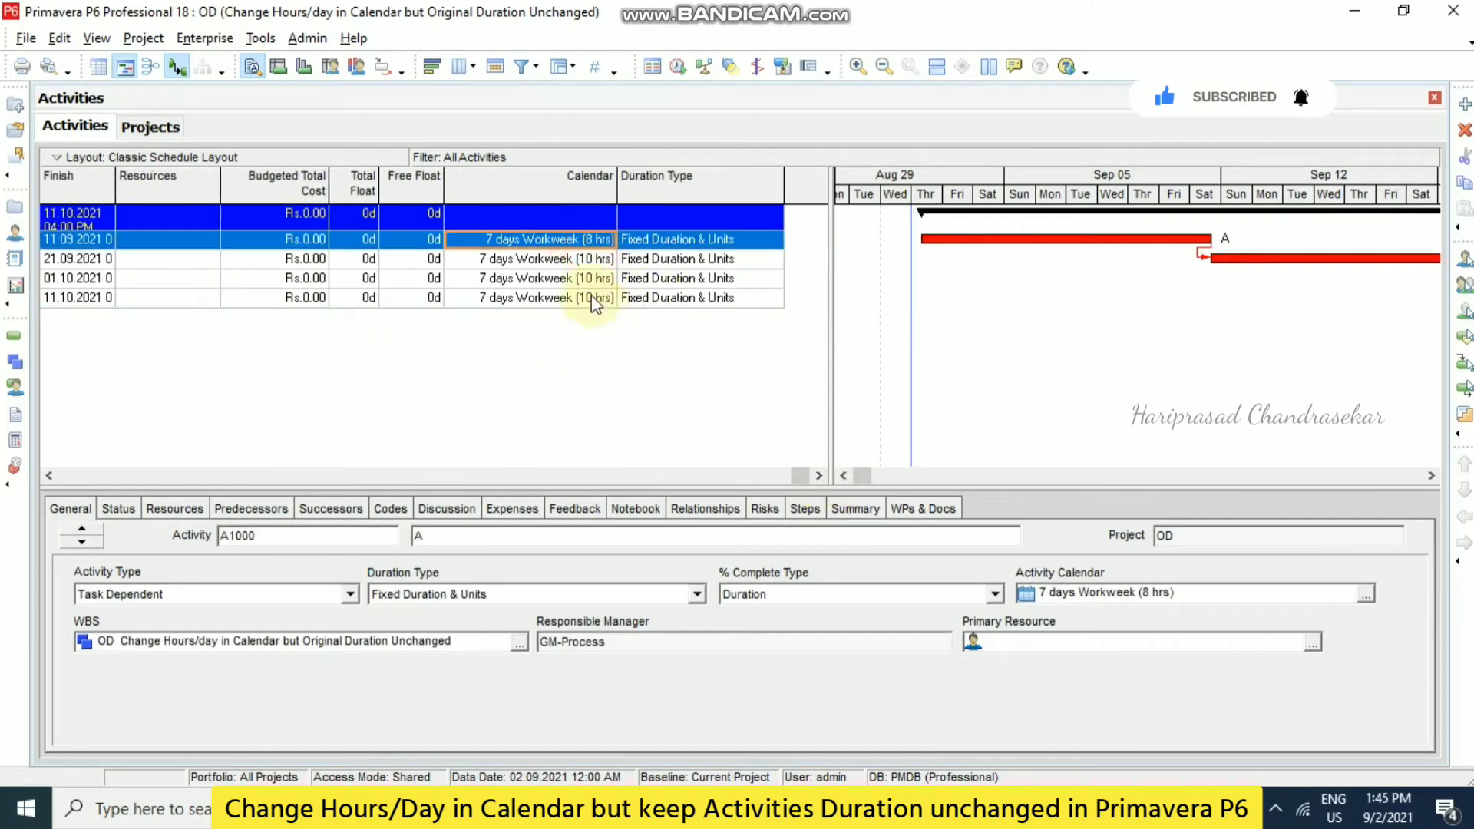
left_click(591, 298, "shift")
right_click(589, 298)
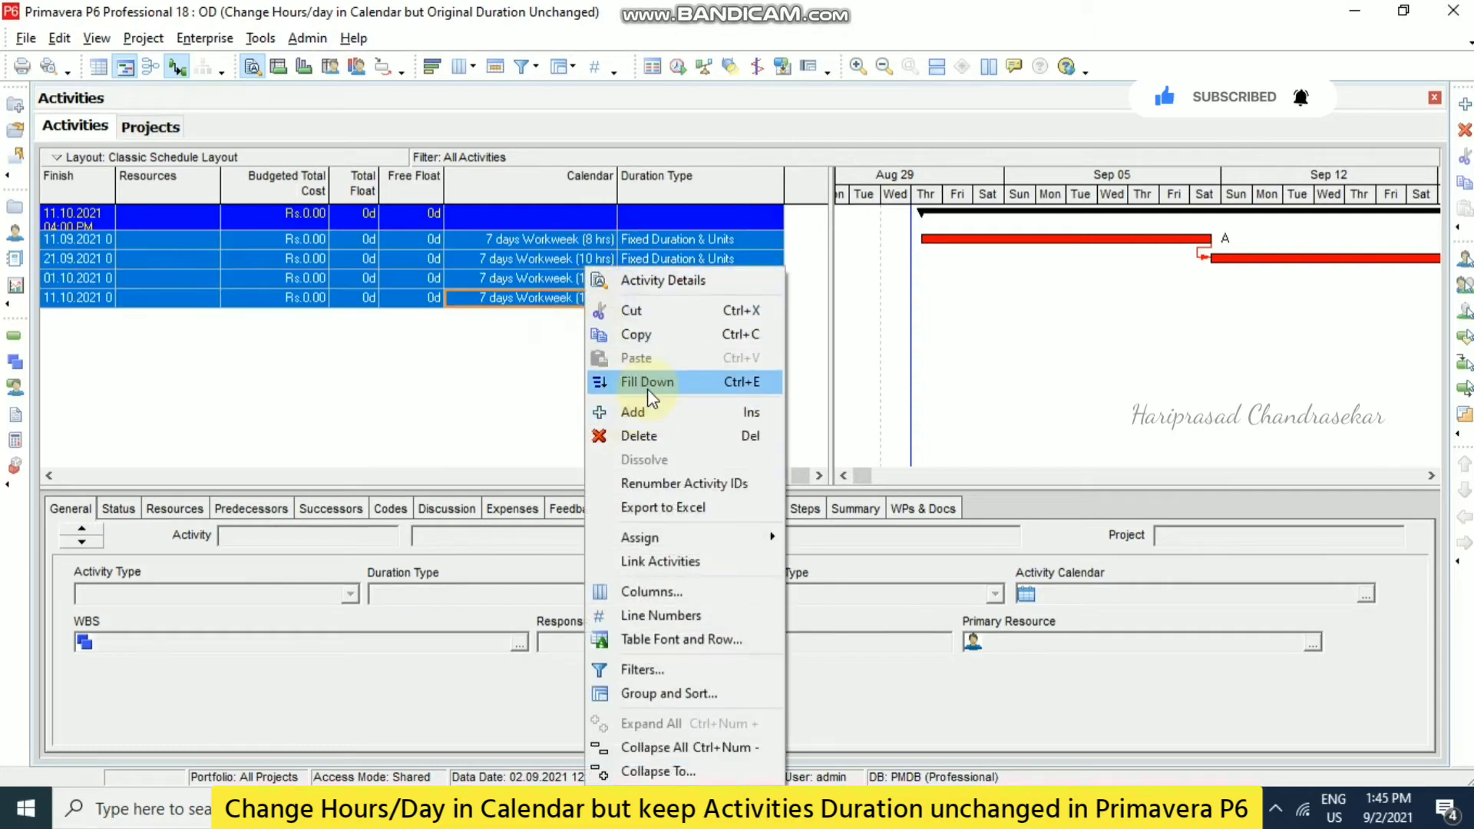
left_click(647, 388)
Fill the 10d Original Duration down to all four activities again
left_click(55, 478)
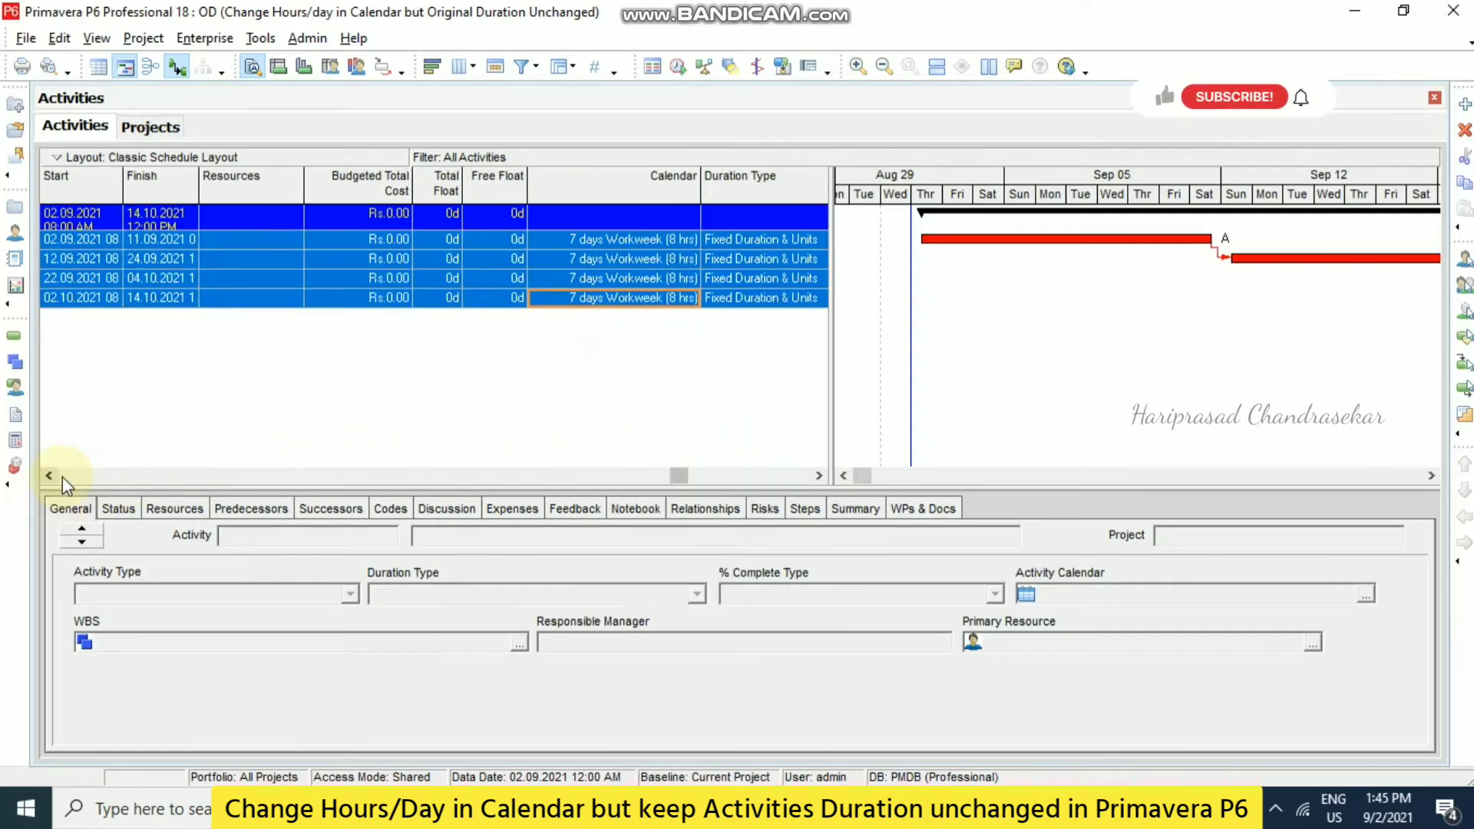
left_click(63, 476)
left_click(192, 373)
left_click(421, 247)
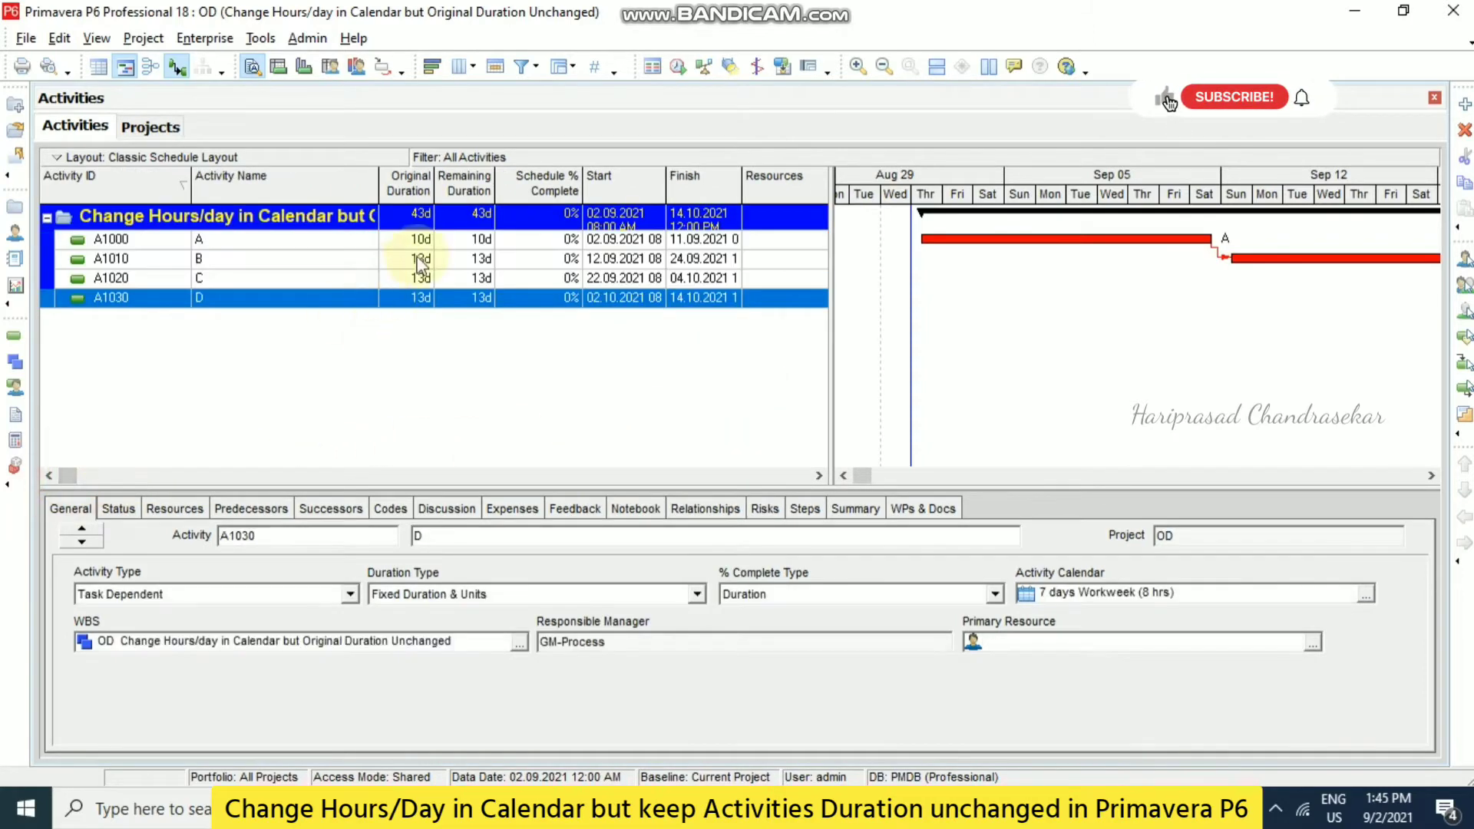
left_click(405, 299, "shift")
right_click(405, 298)
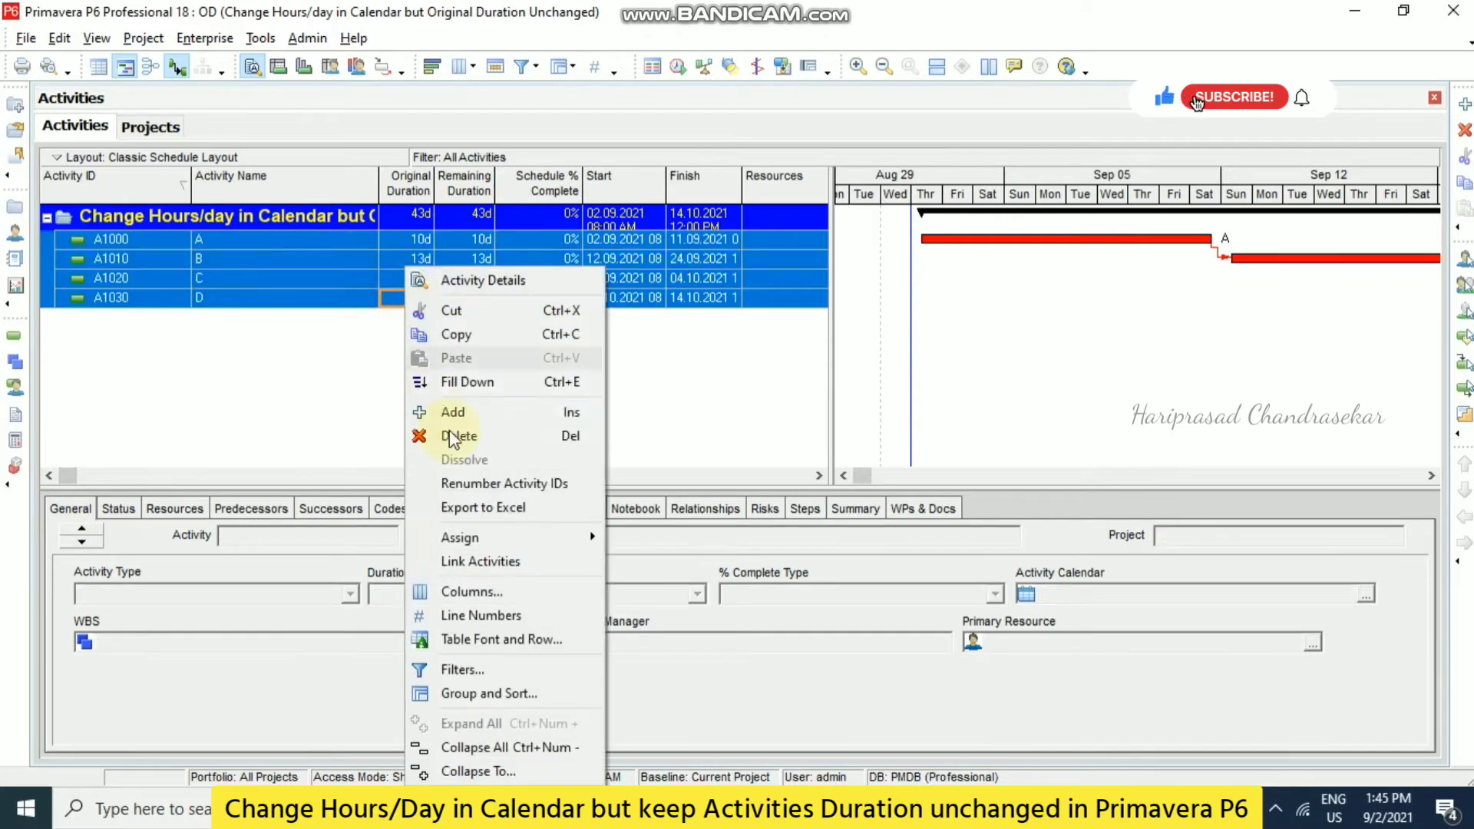
left_click(471, 382)
left_click(395, 379)
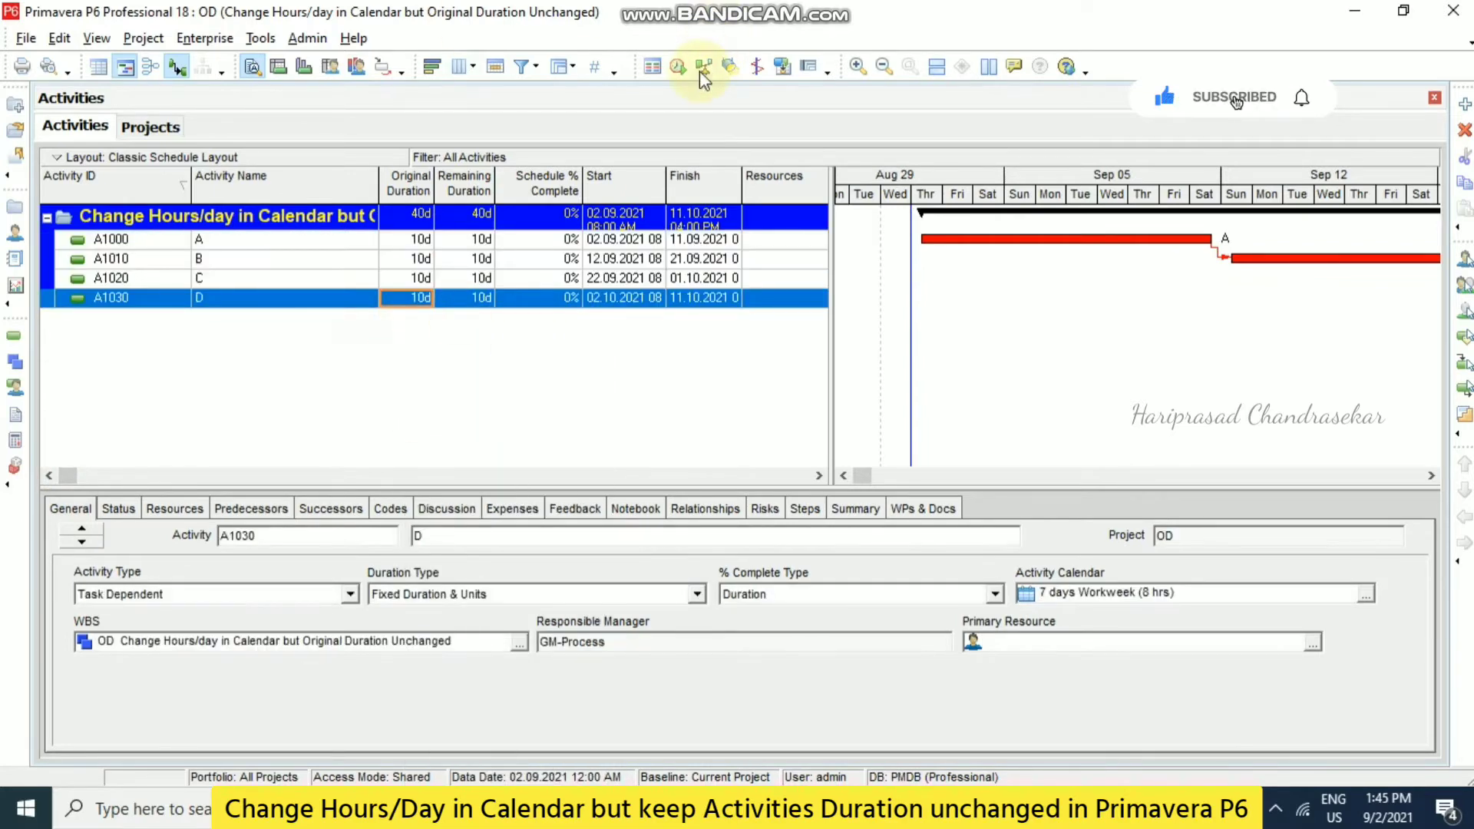
Reschedule the project and select A1000's Calendar cell
left_click(679, 70)
left_click(967, 326)
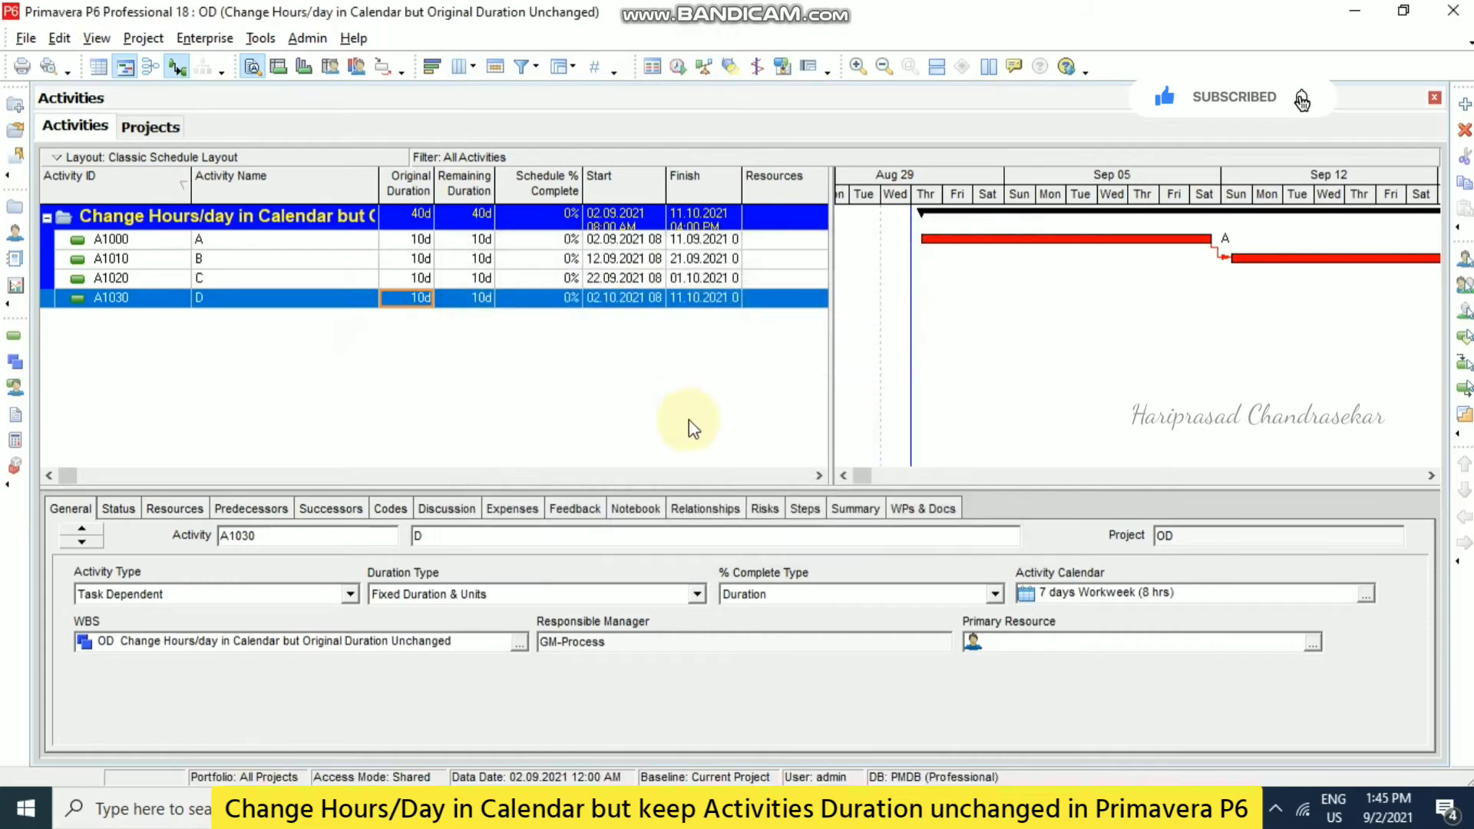
left_click(786, 476)
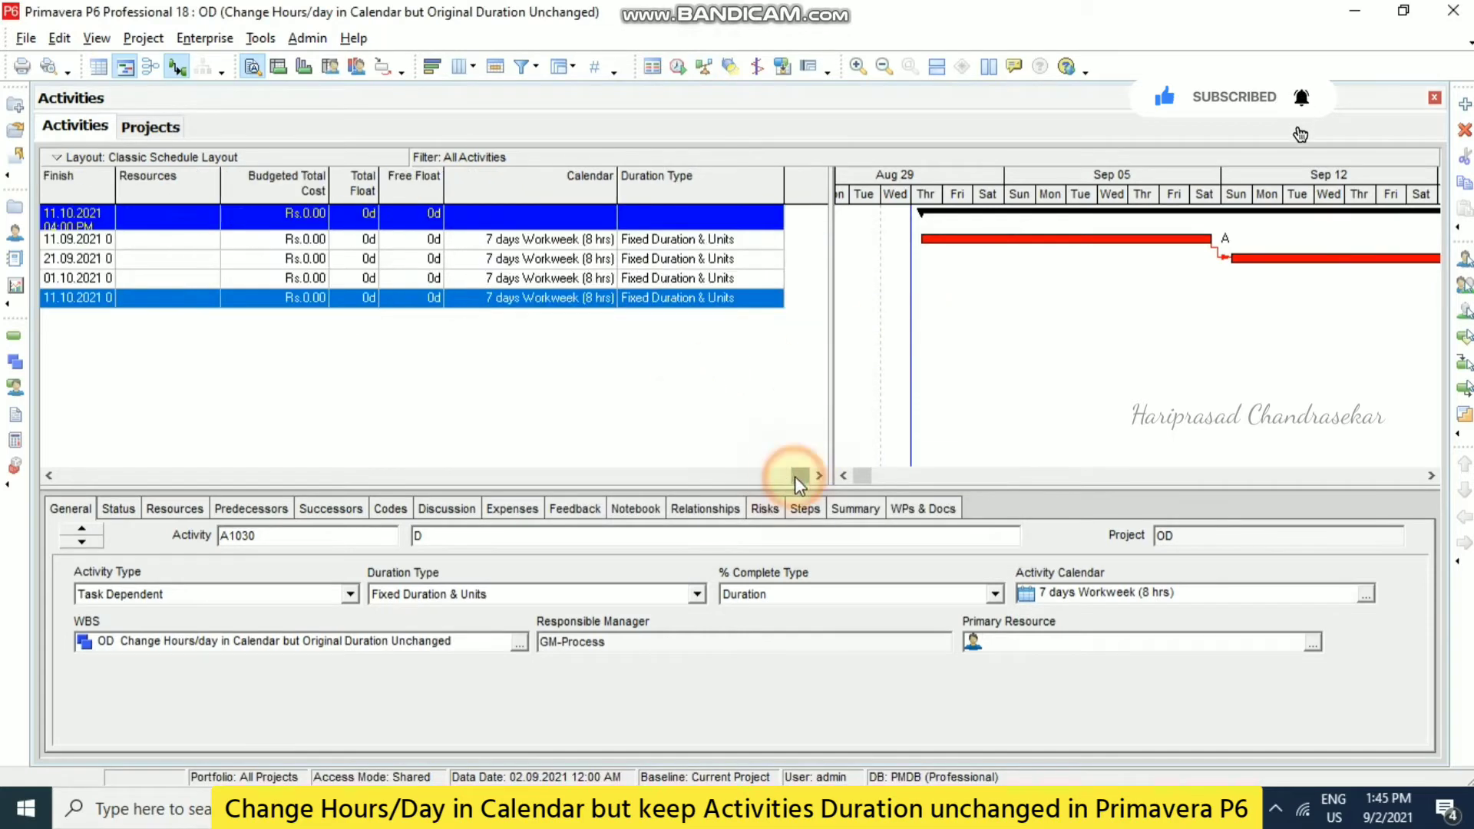
left_click(591, 241)
Assign the 7 days Workweek (10 hrs) calendar to A1000
left_click(606, 239)
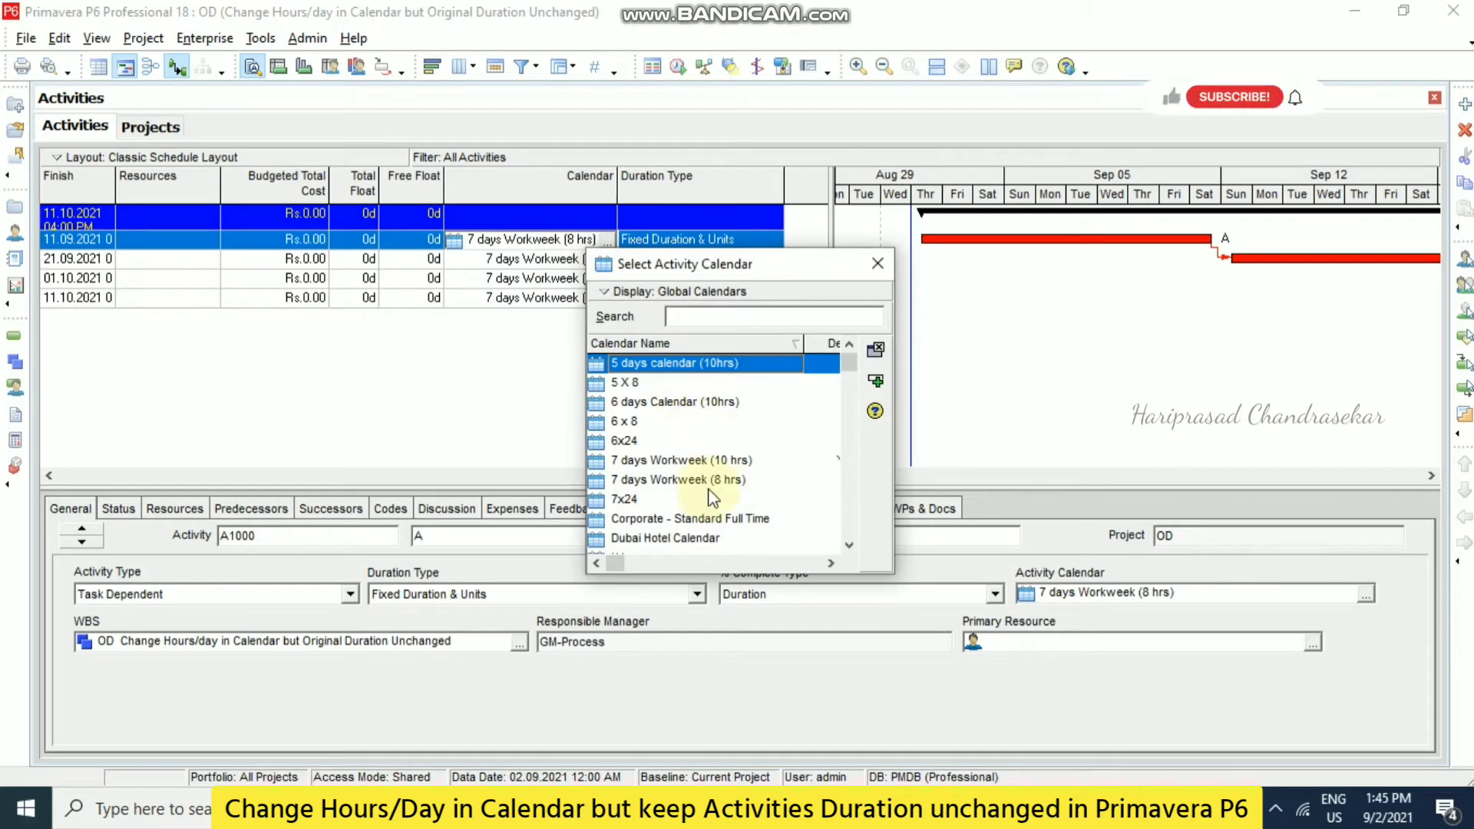
left_click(714, 463)
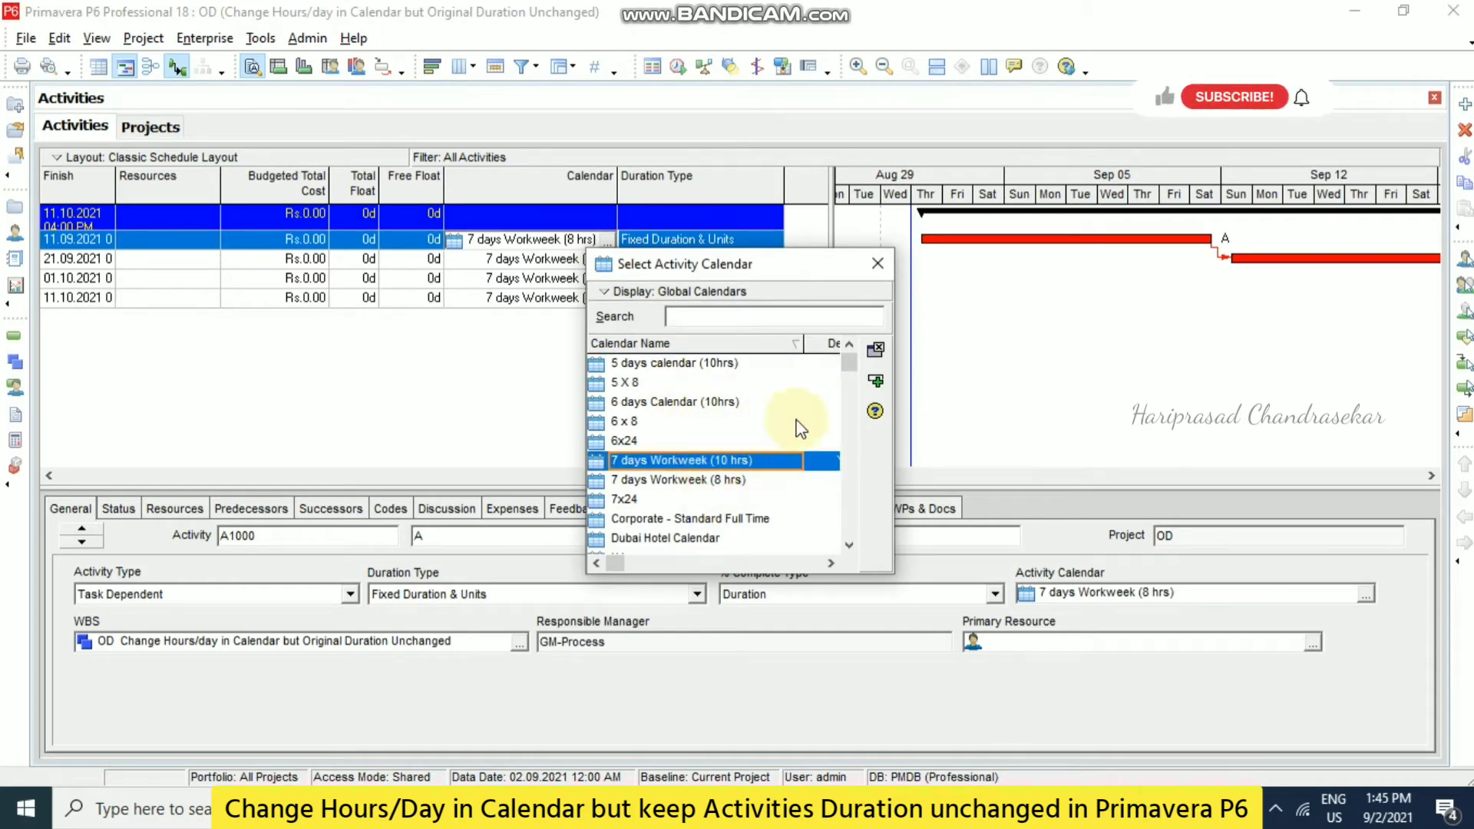
left_click(875, 380)
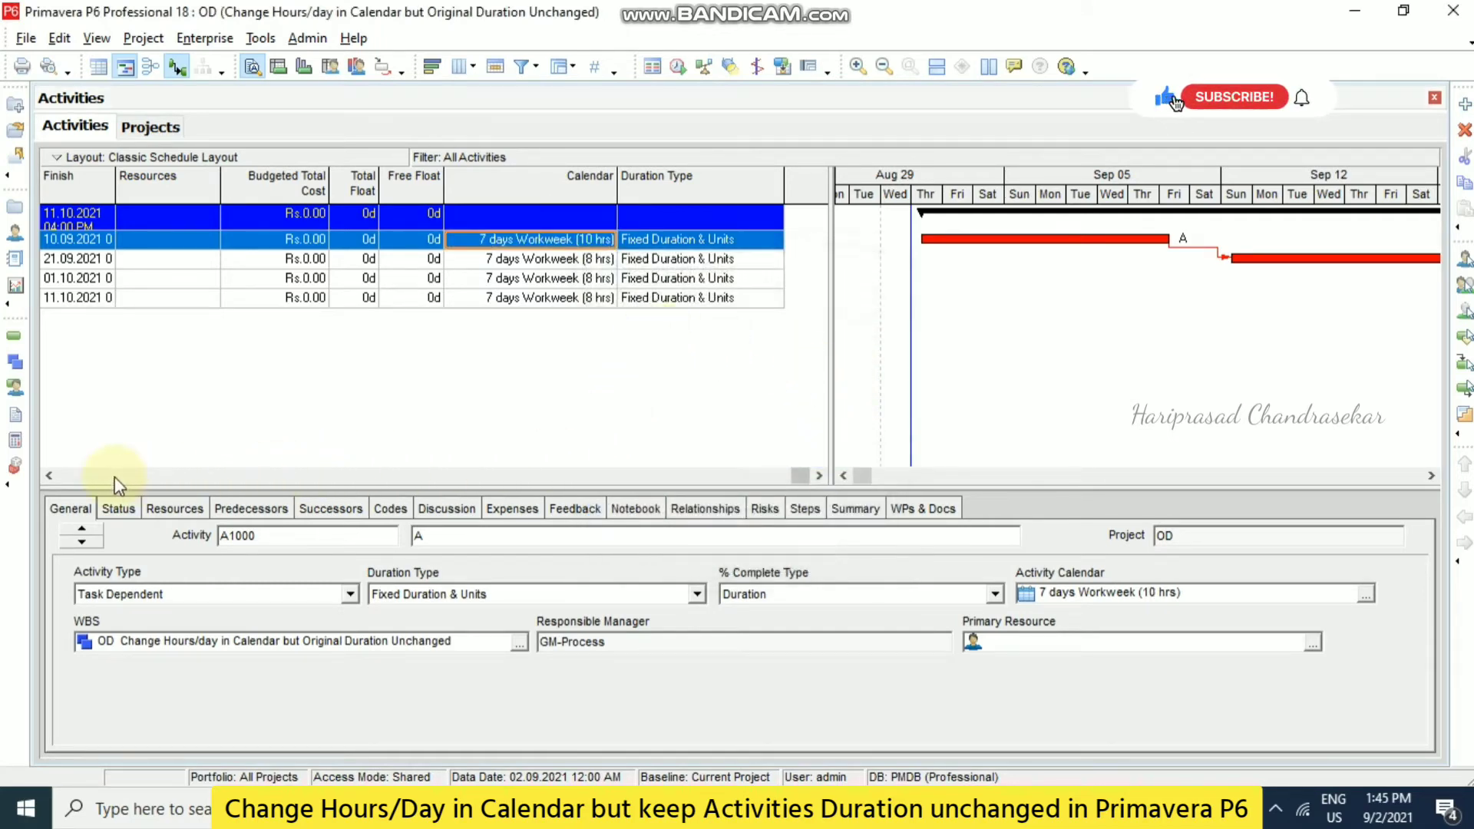
left_click(75, 477)
left_click_drag(67, 476, 272, 477)
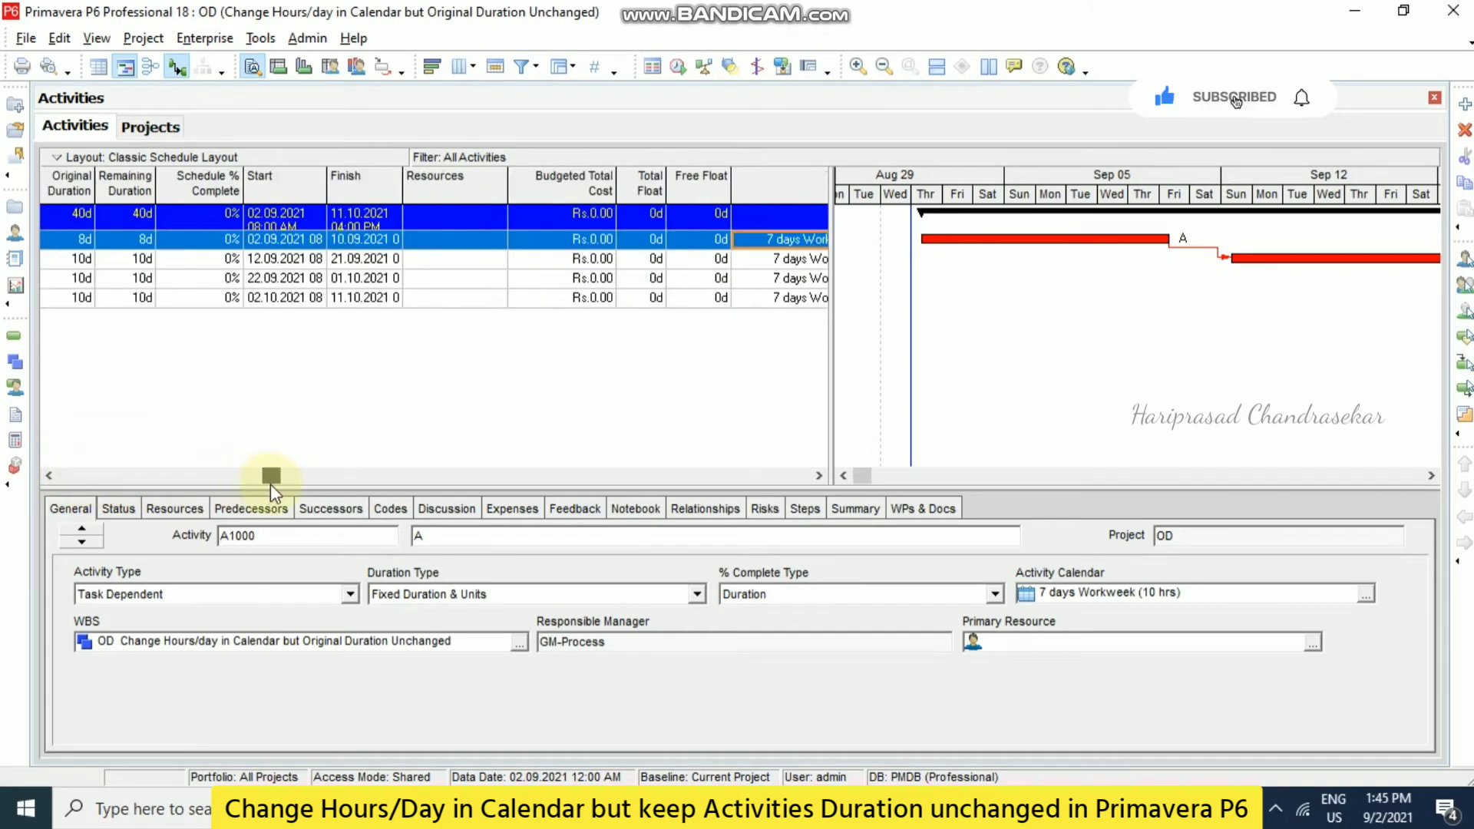
left_click(818, 475)
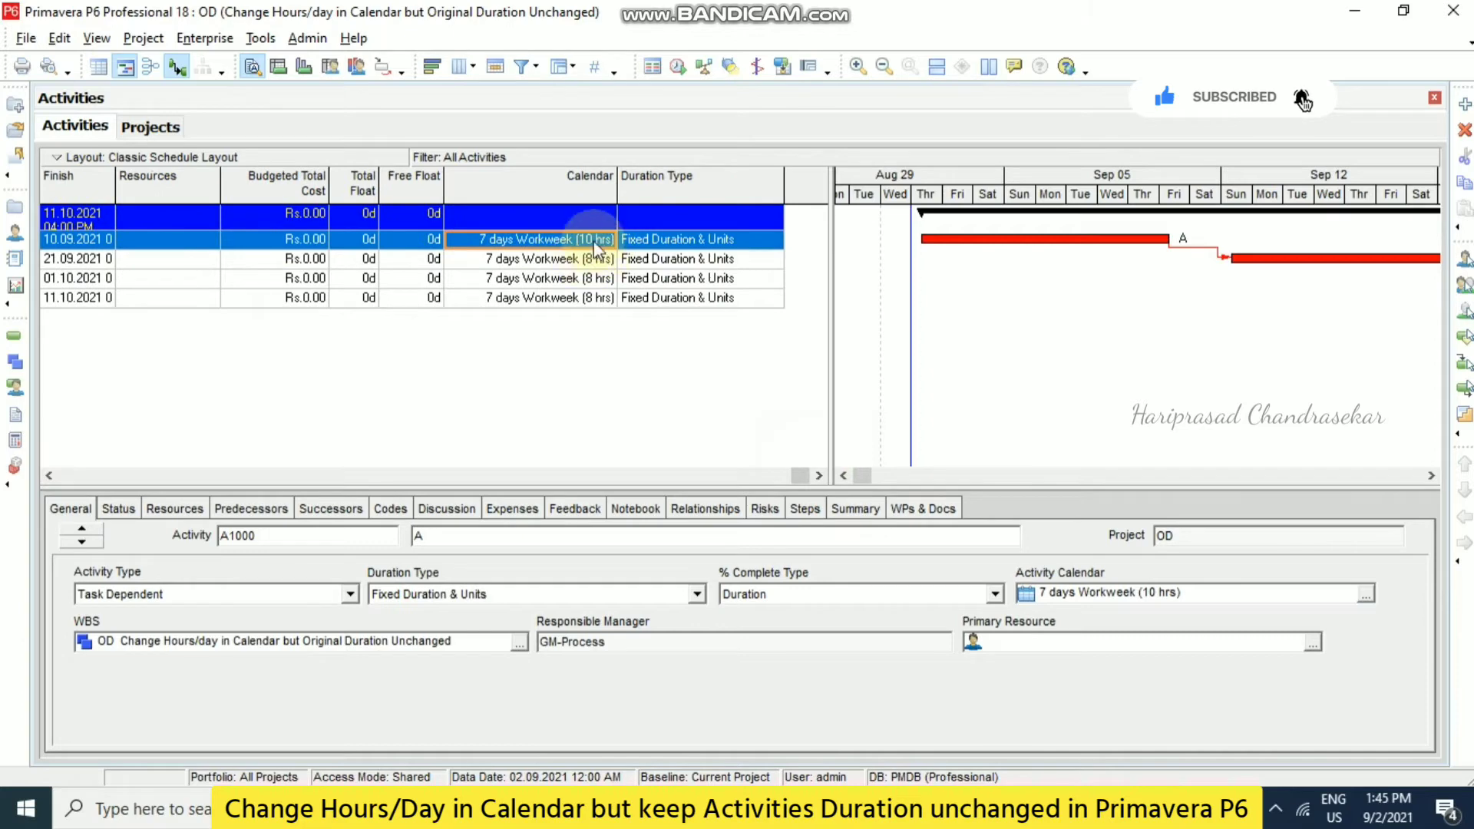
Fill the 10-hour calendar down to A1010, A1020 and A1030, giving each 8d
left_click(576, 300, "shift")
right_click(580, 300)
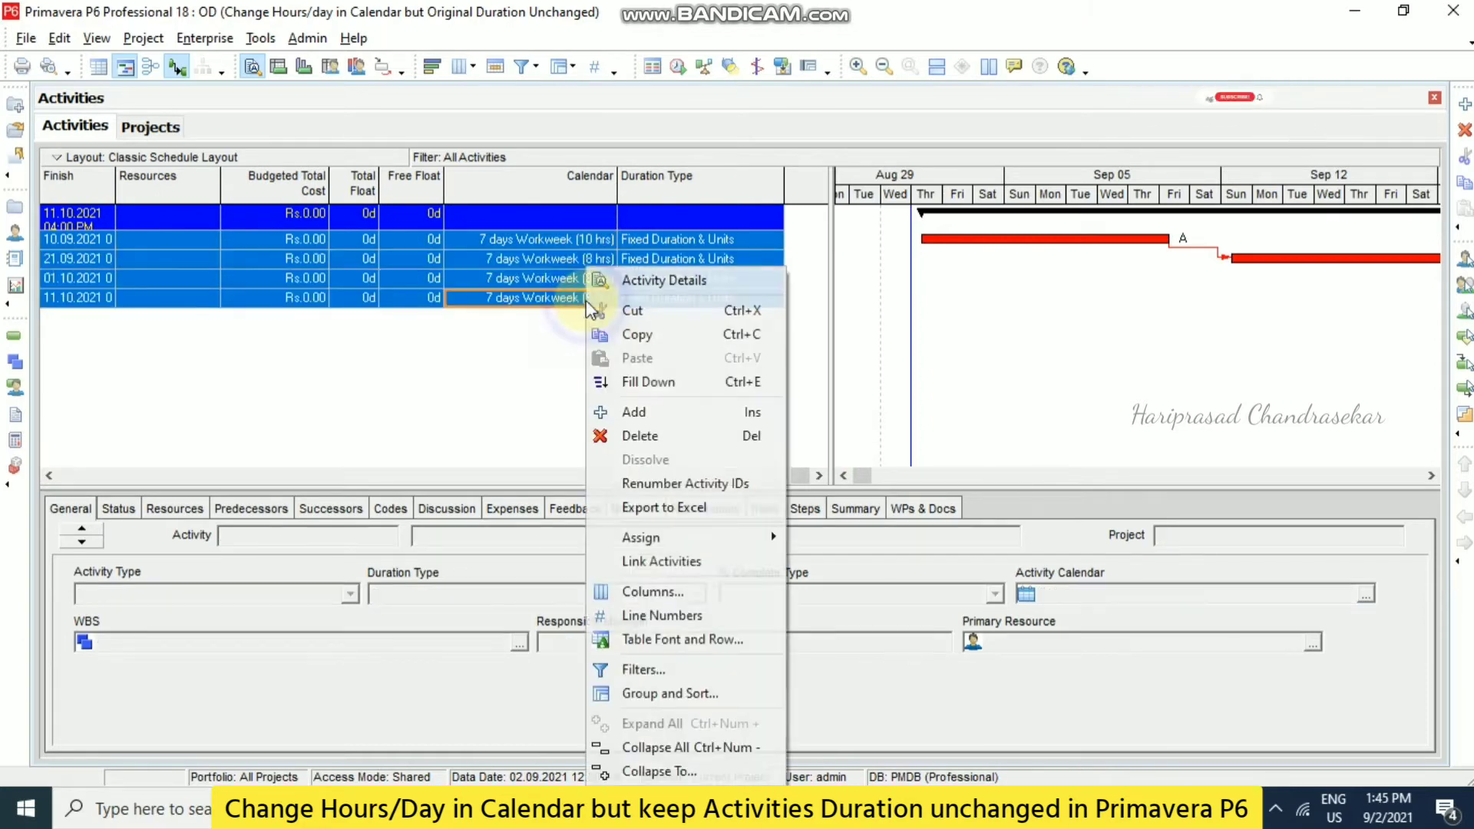
left_click(661, 381)
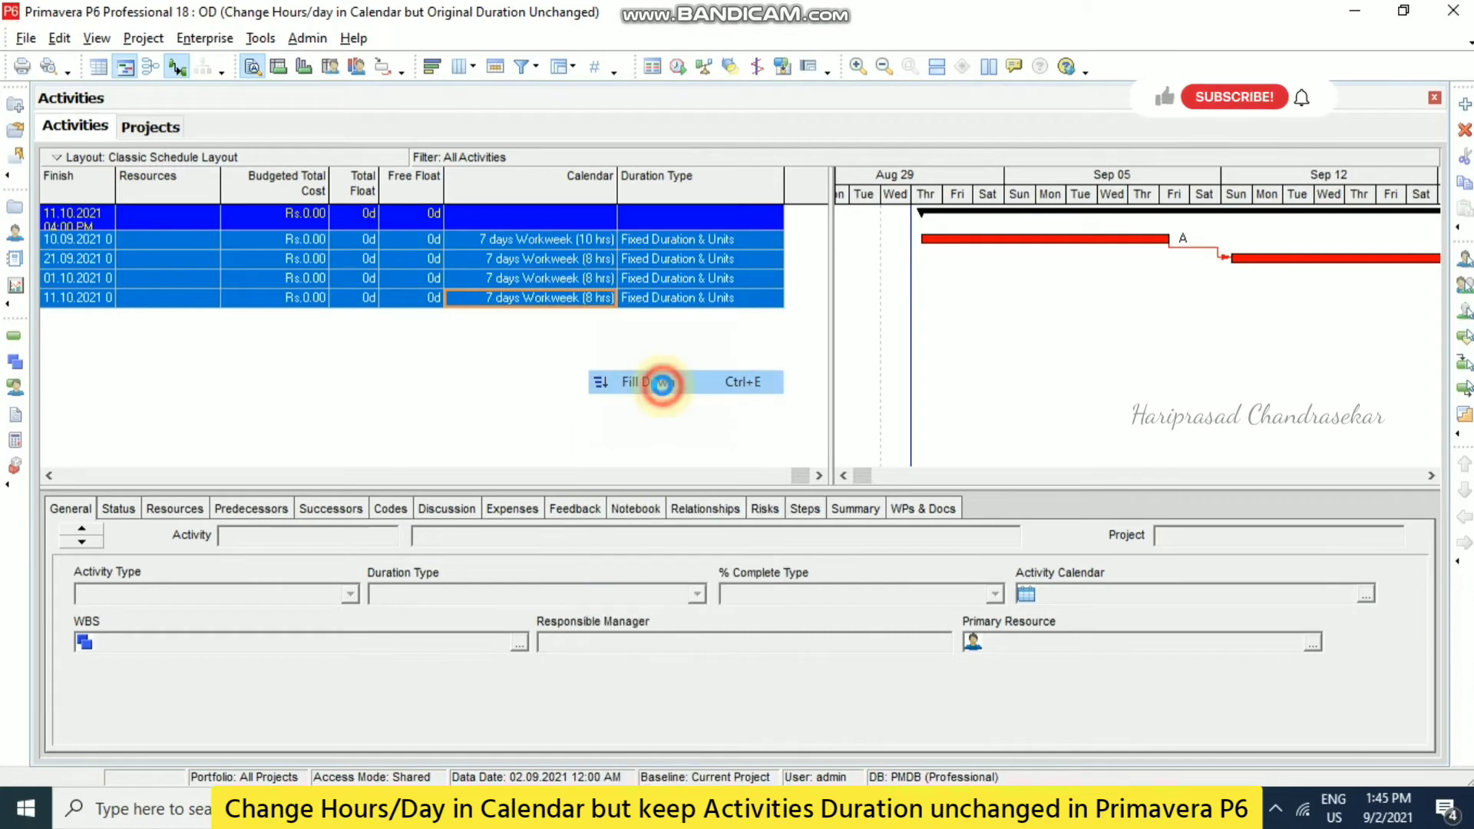
left_click(177, 478)
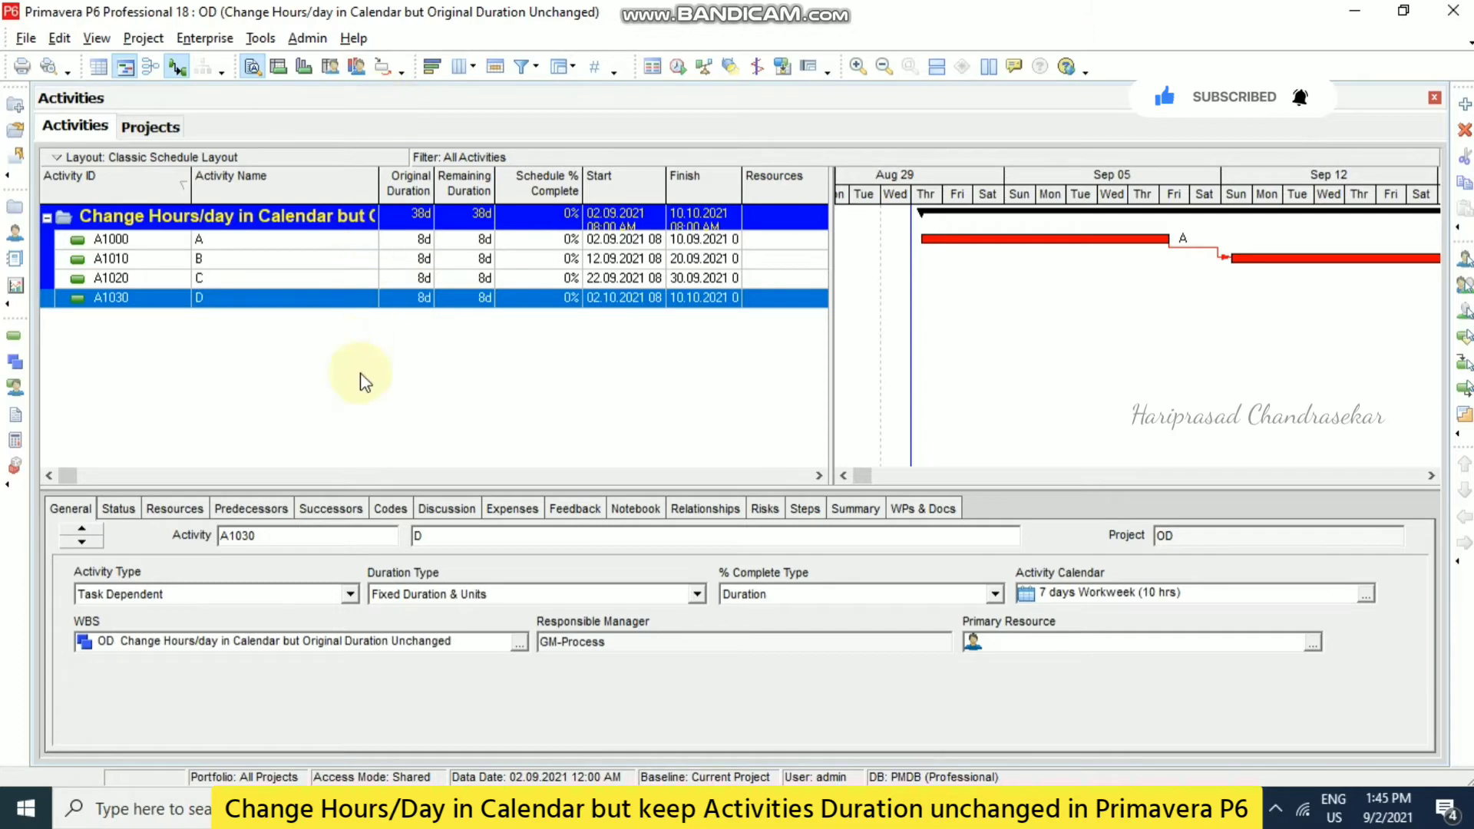
Create a new global change named 'Original Duration Unchanged'
left_click(260, 38)
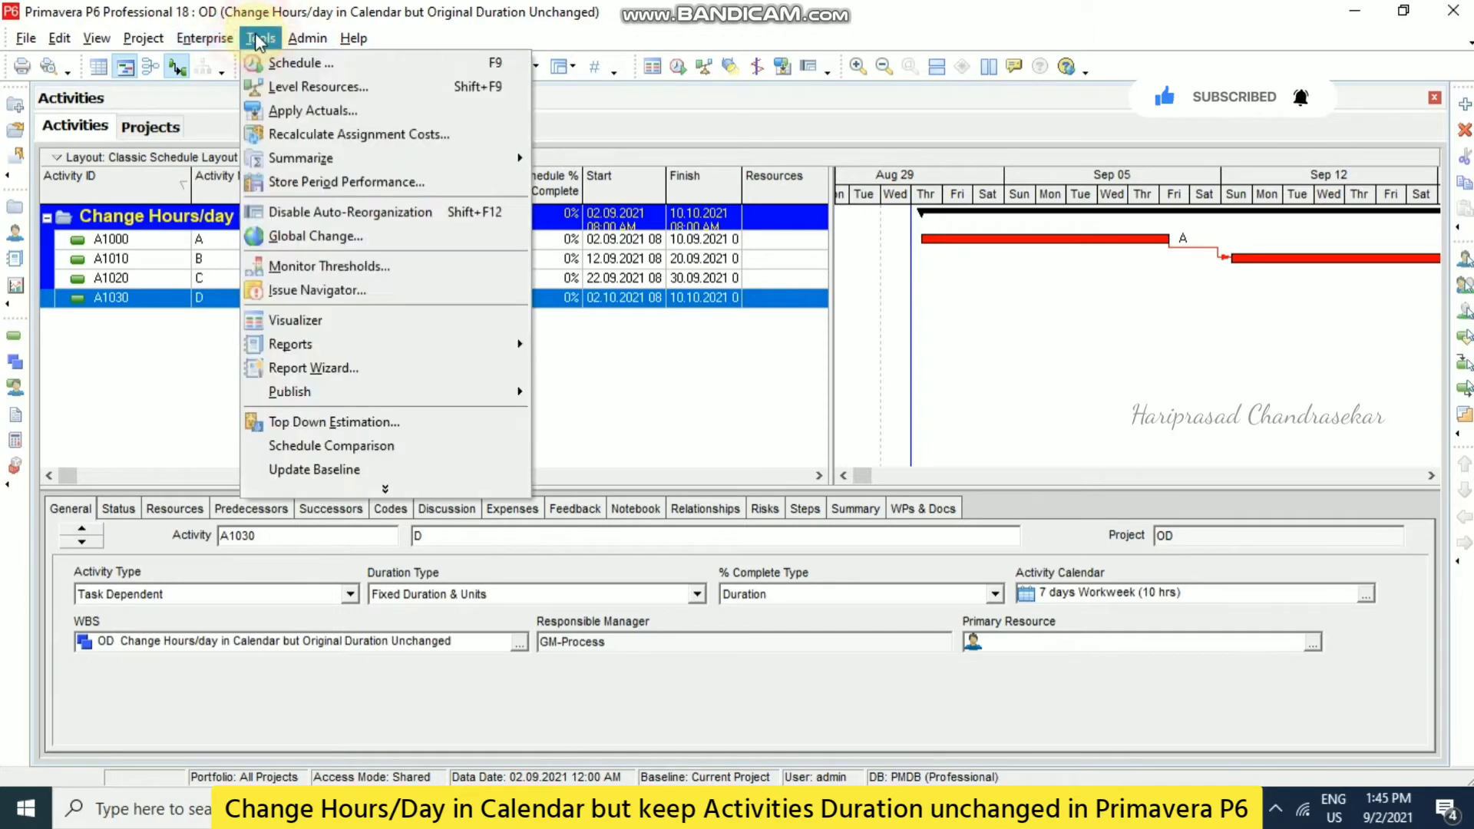
left_click(332, 238)
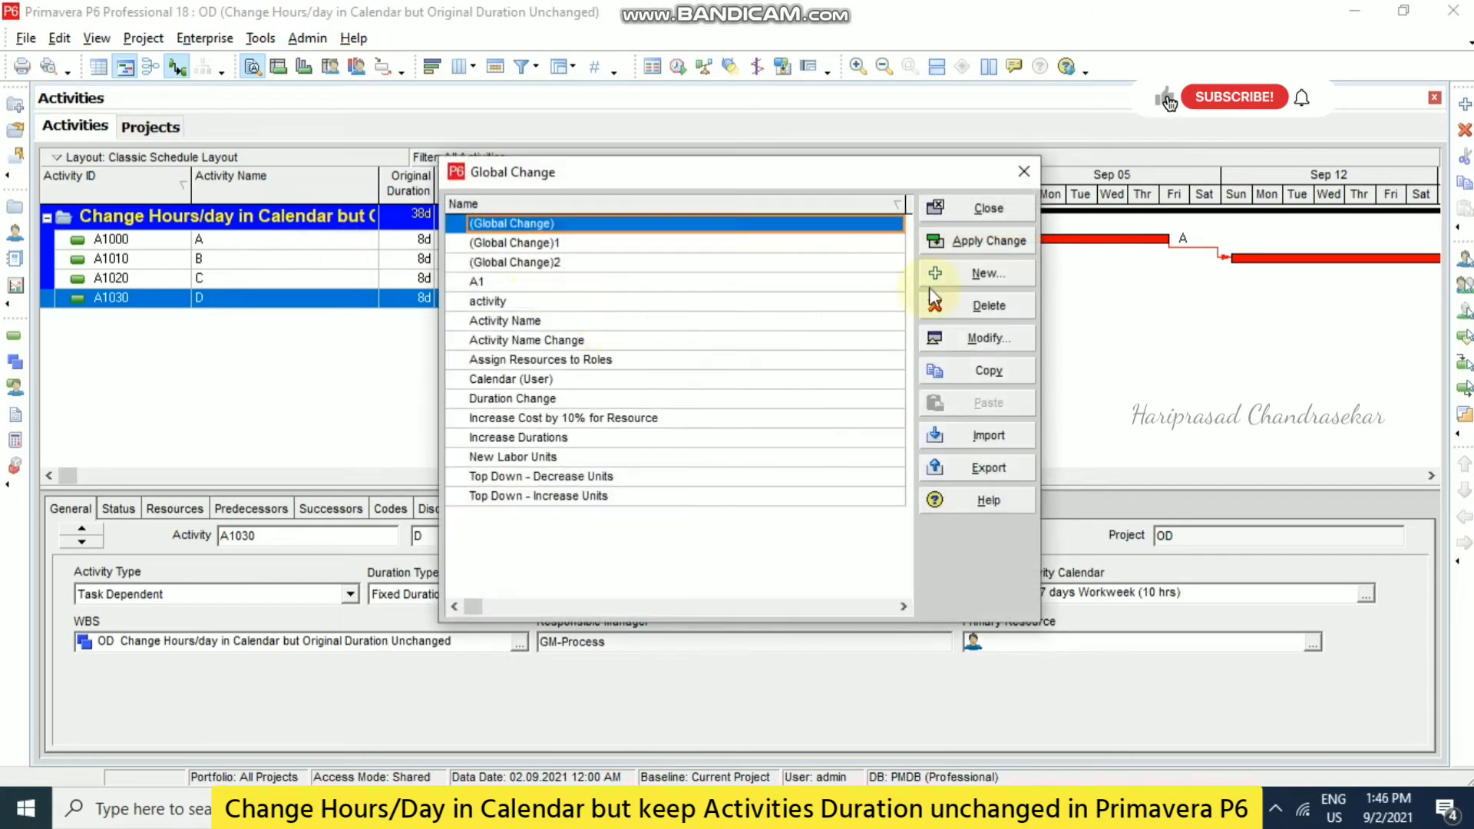
left_click(993, 275)
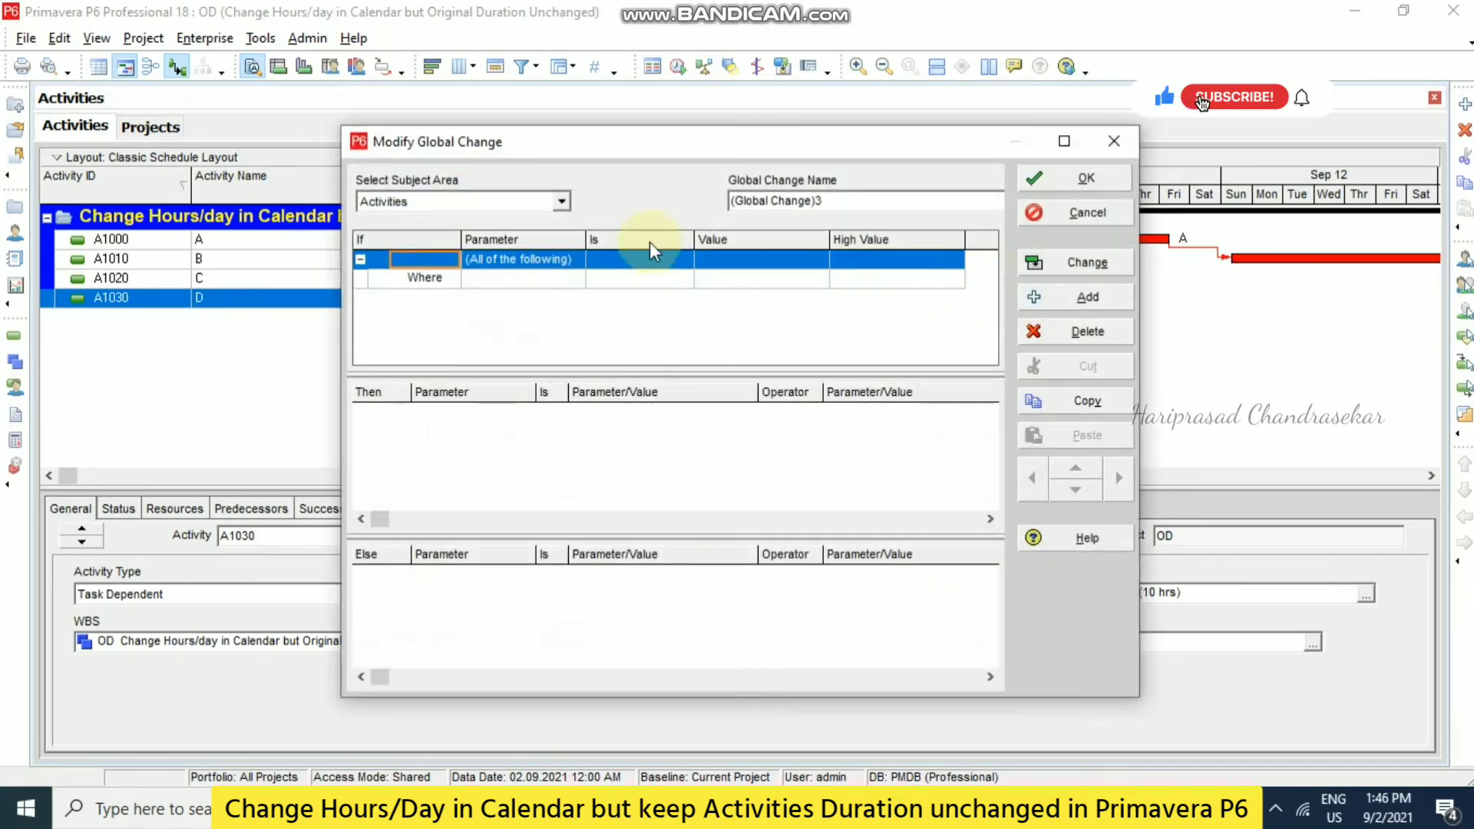
left_click(848, 206)
left_click_drag(831, 207, 596, 205)
type("Origin")
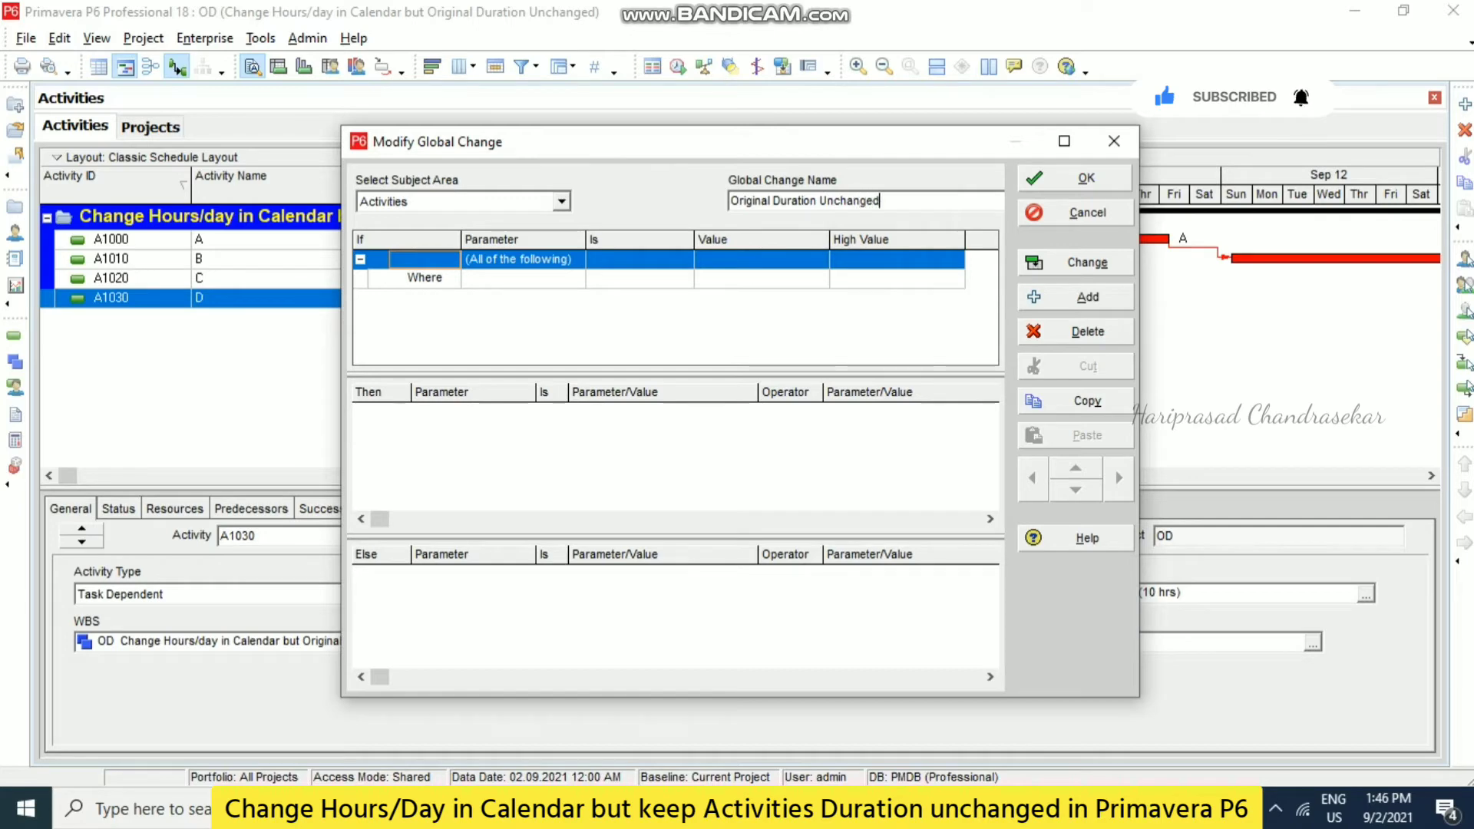
Add the condition Activity Type equals Task Dependent
left_click(484, 285)
left_click(493, 289)
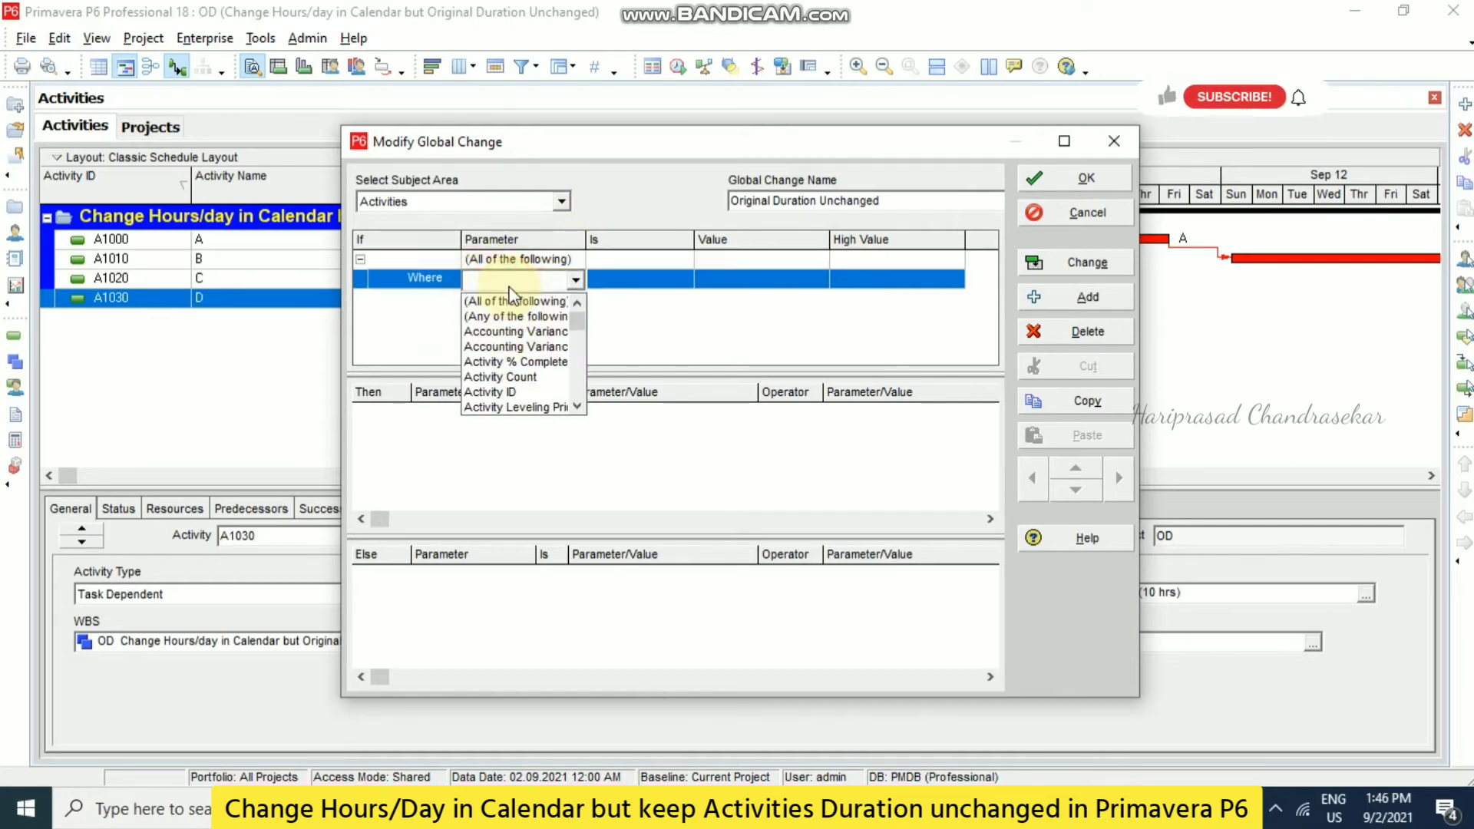
scroll(511, 323, "down", 1)
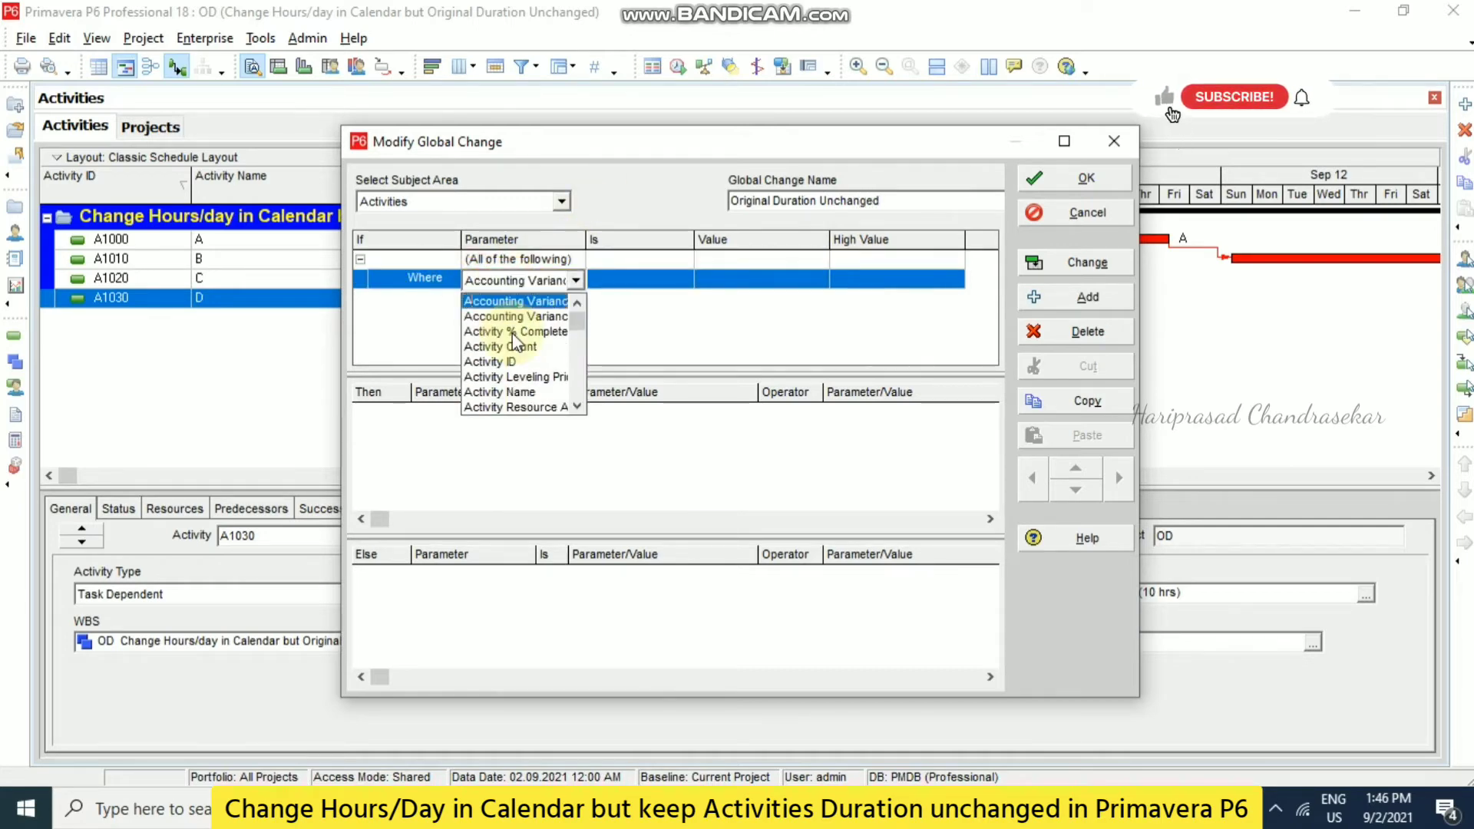
scroll(510, 382, "down", 1)
left_click(513, 407)
left_click(730, 281)
left_click(818, 280)
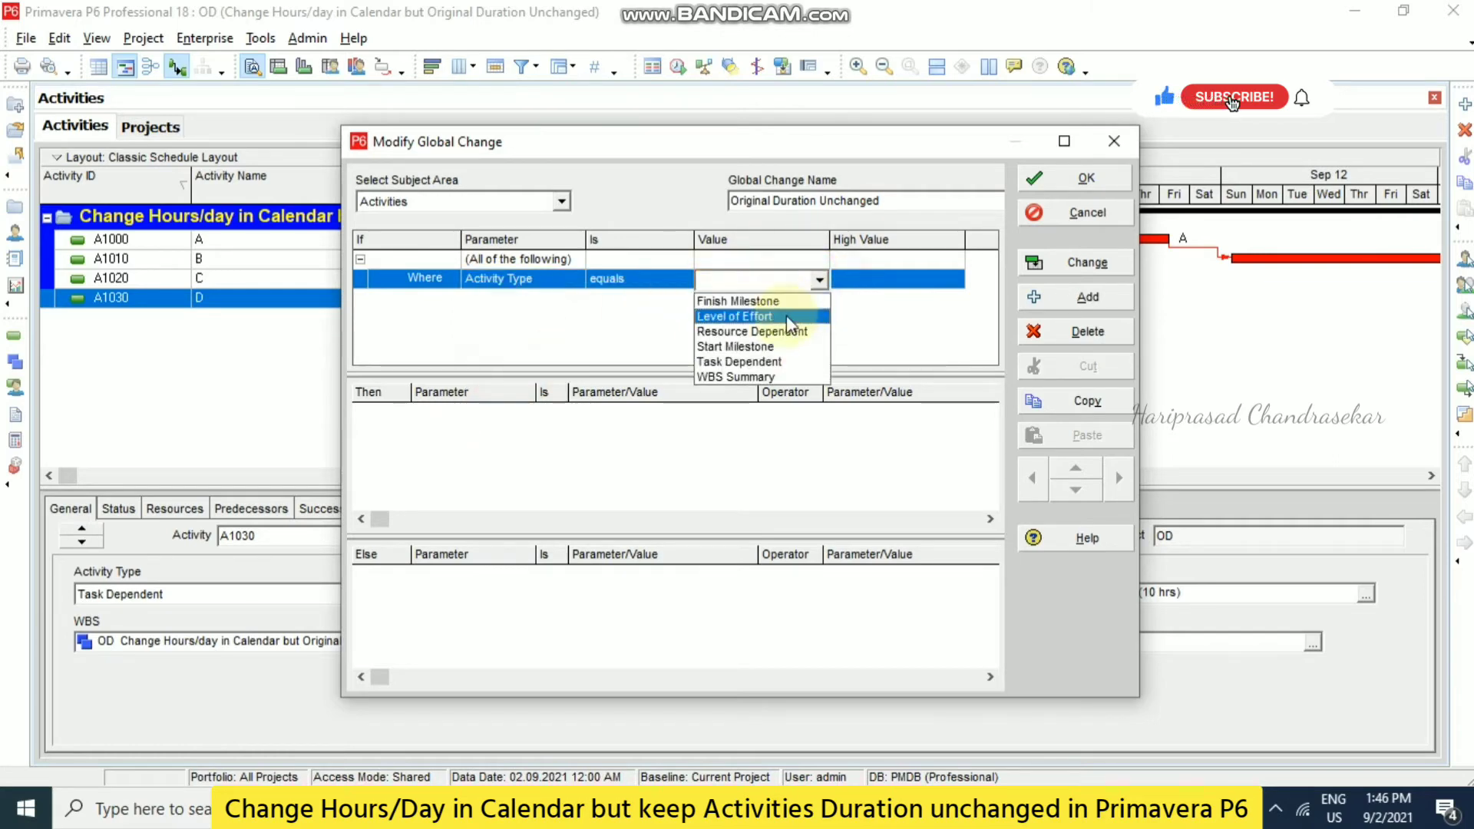
left_click(739, 362)
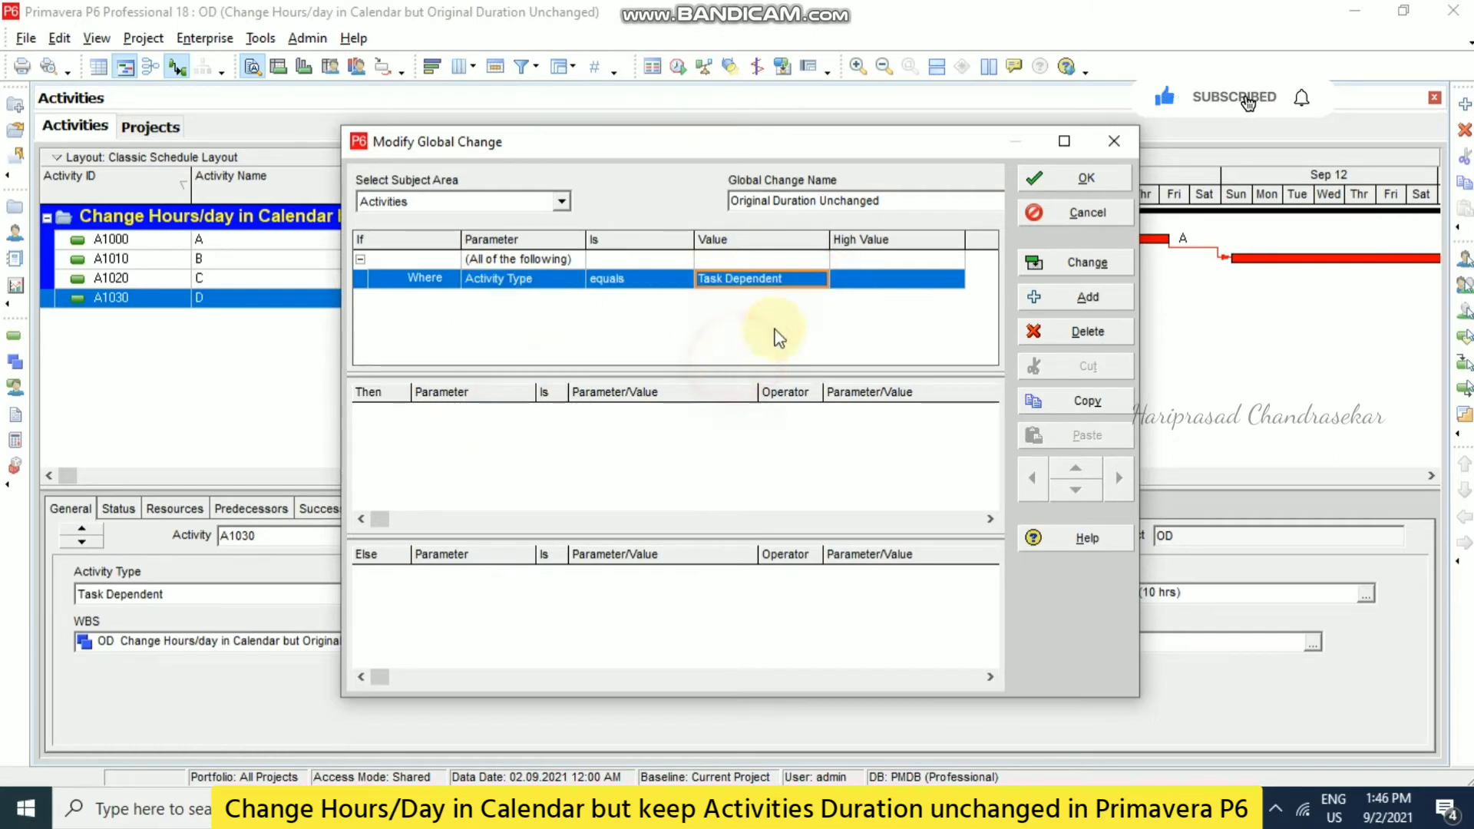
Add a Then row that changes the Original Duration parameter
left_click(620, 443)
left_click(1071, 302)
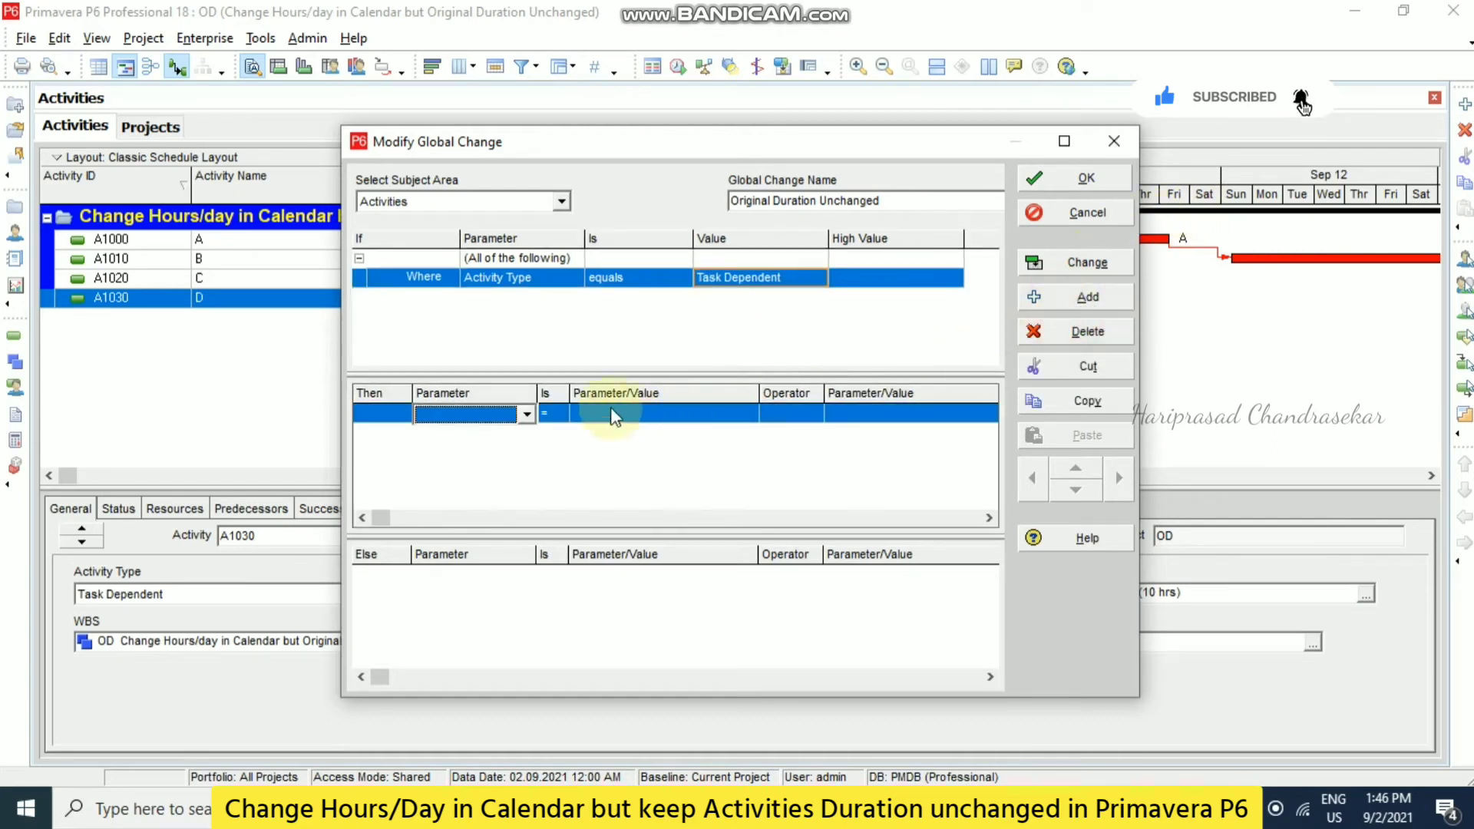
left_click(524, 415)
key("o")
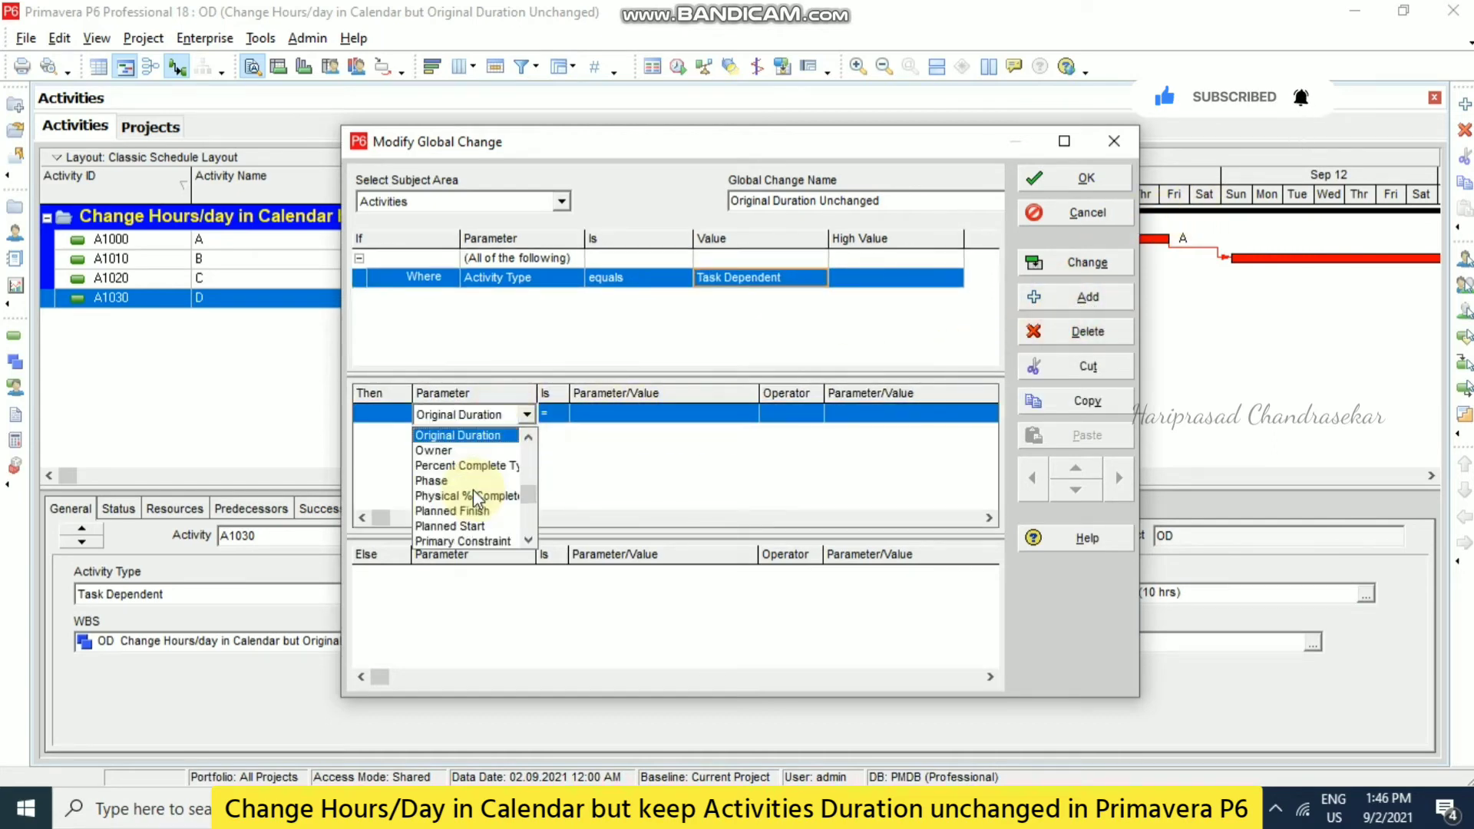
key("Return")
Set the row to Original Duration multiplied by a value
left_click(636, 414)
left_click(636, 415)
key("o")
left_click(660, 435)
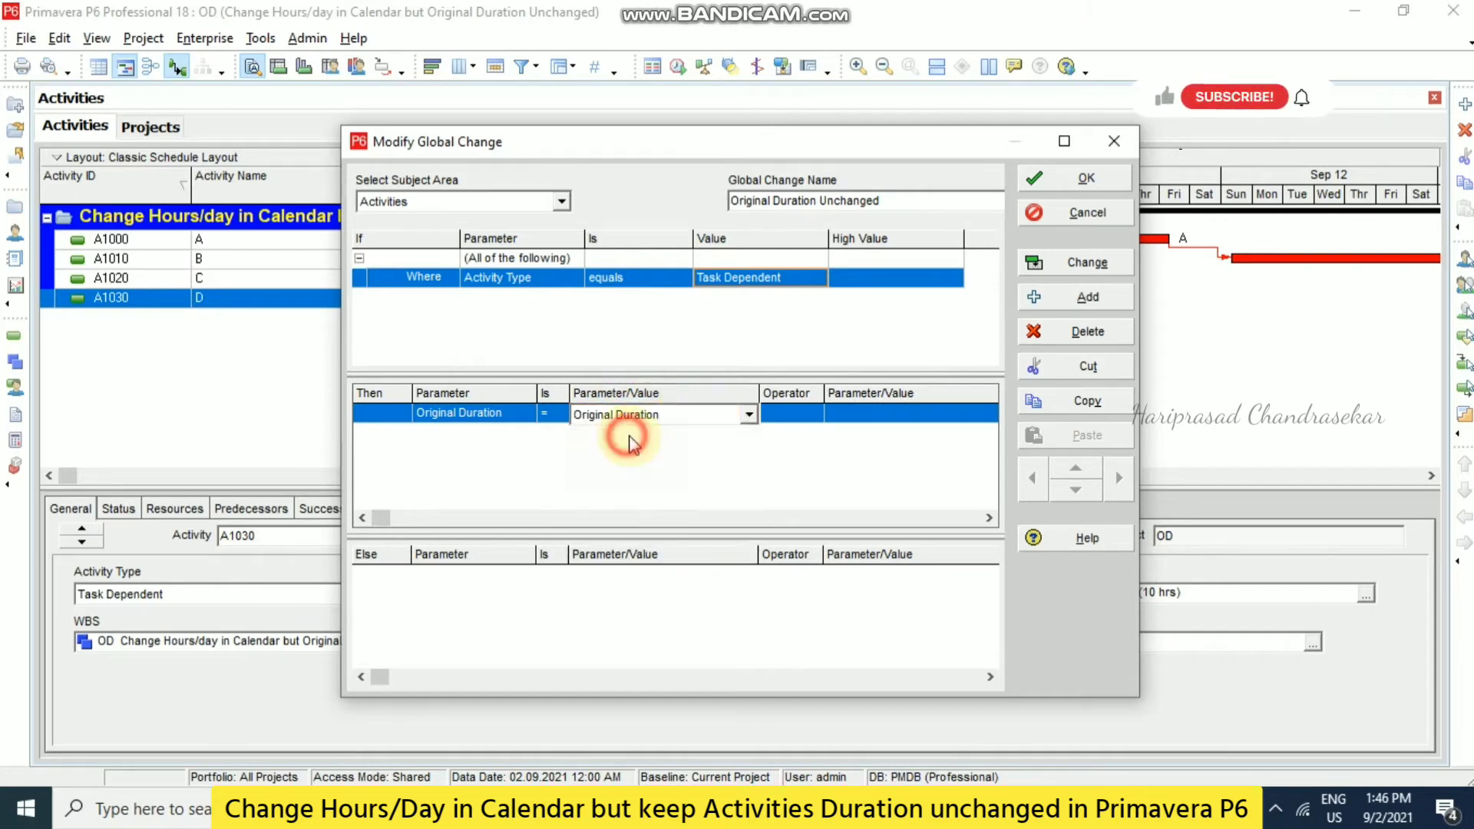
left_click(798, 414)
left_click(814, 414)
left_click(779, 481)
left_click(894, 418)
left_click(898, 425)
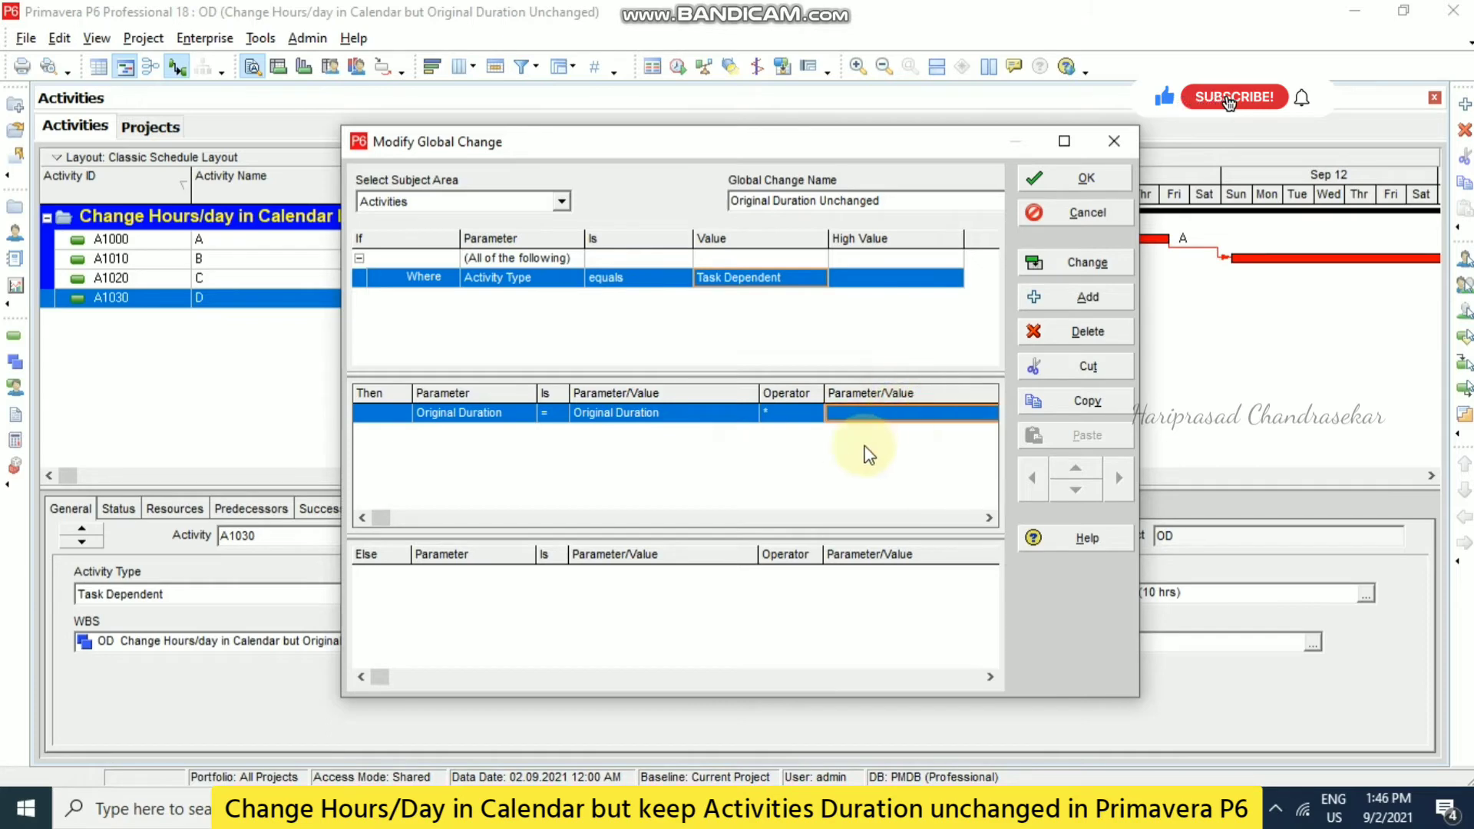
Work out 10 ÷ 8 in Calculator to get the 1.25 multiplier
left_click(276, 806)
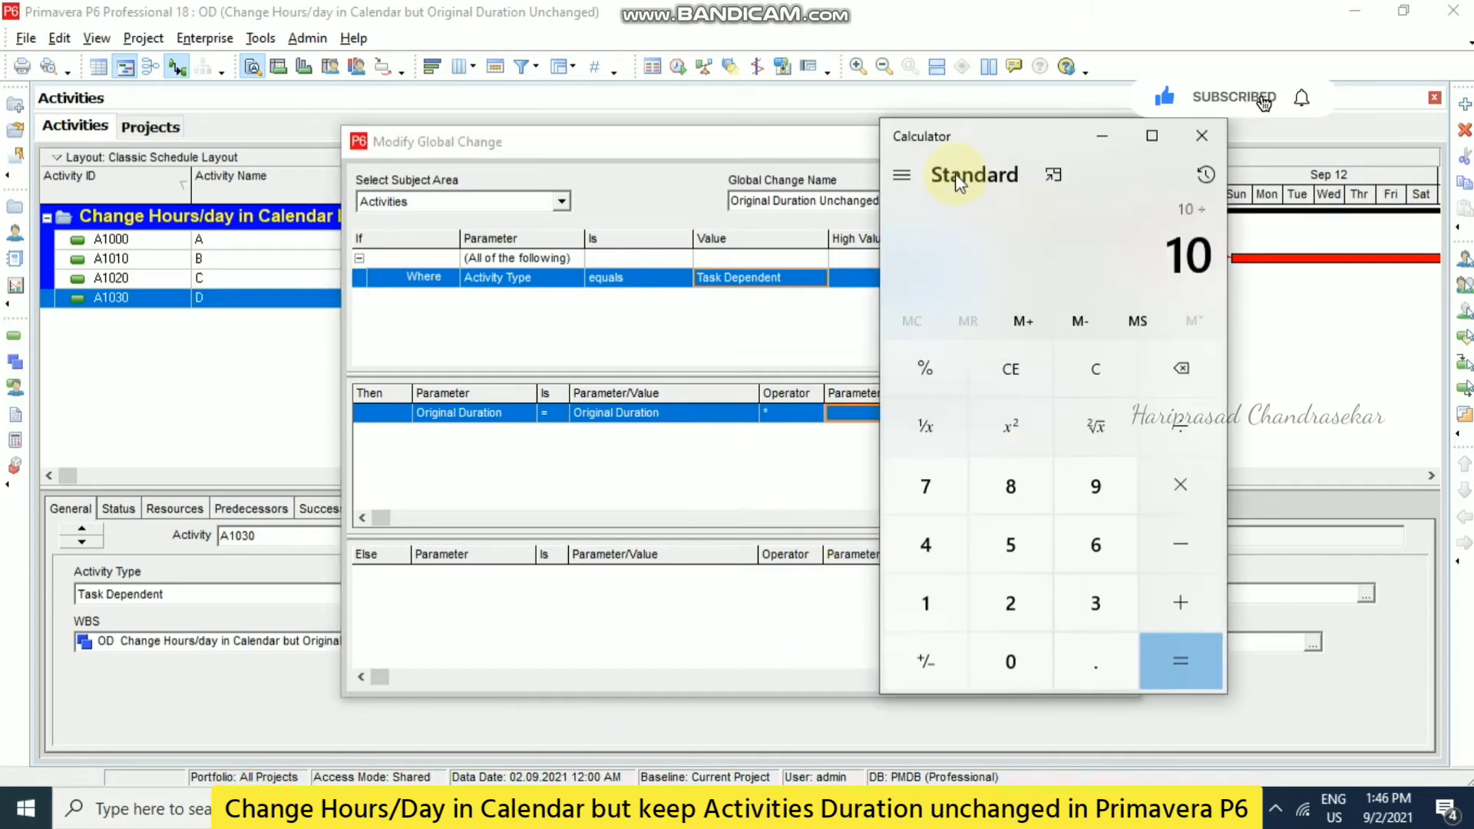
type("8")
key("Return")
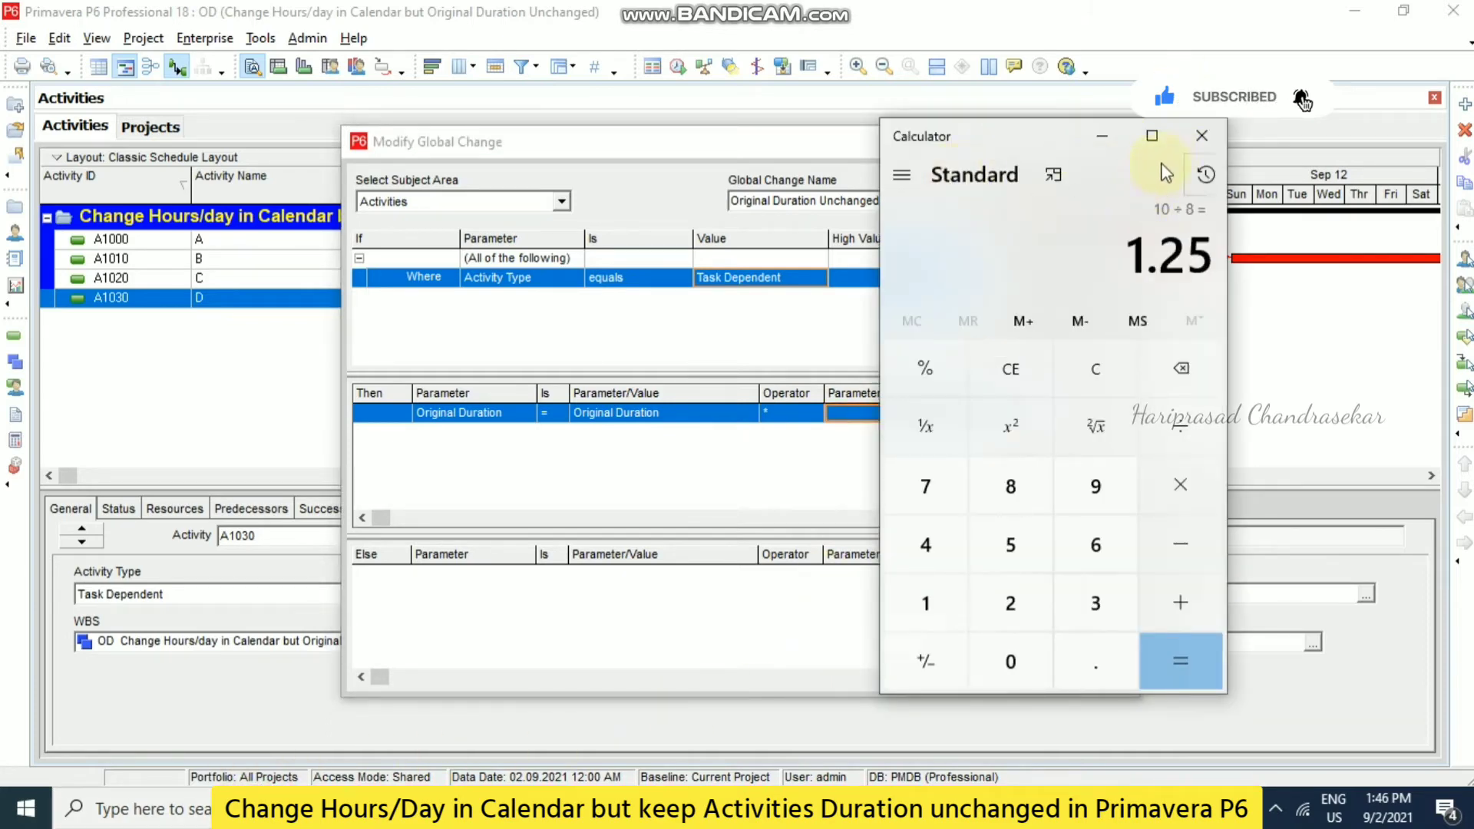
left_click(1101, 136)
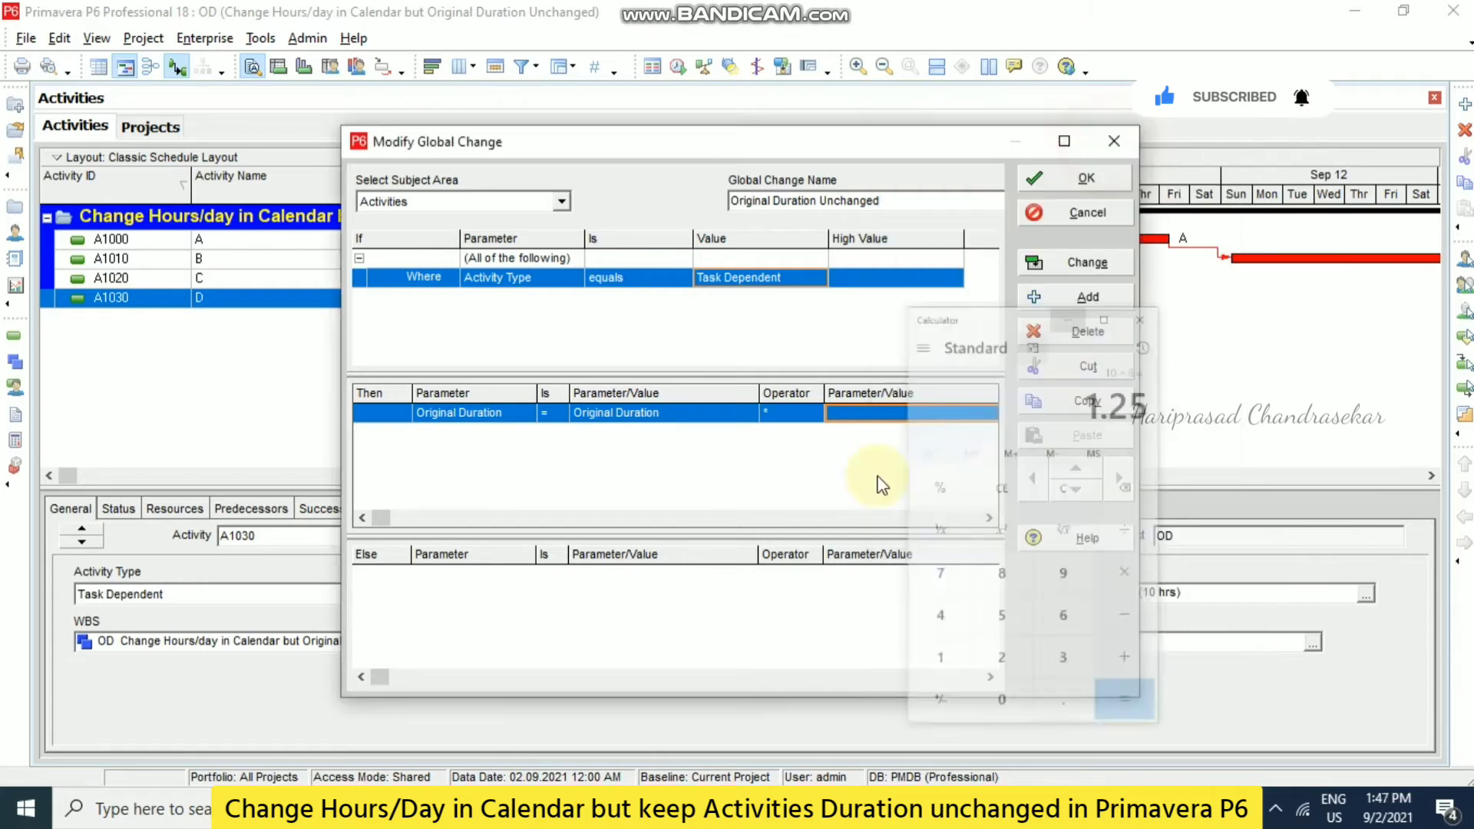
Enter 1.25 as the custom multiplier and save the global change
left_click(895, 413)
left_click(895, 412)
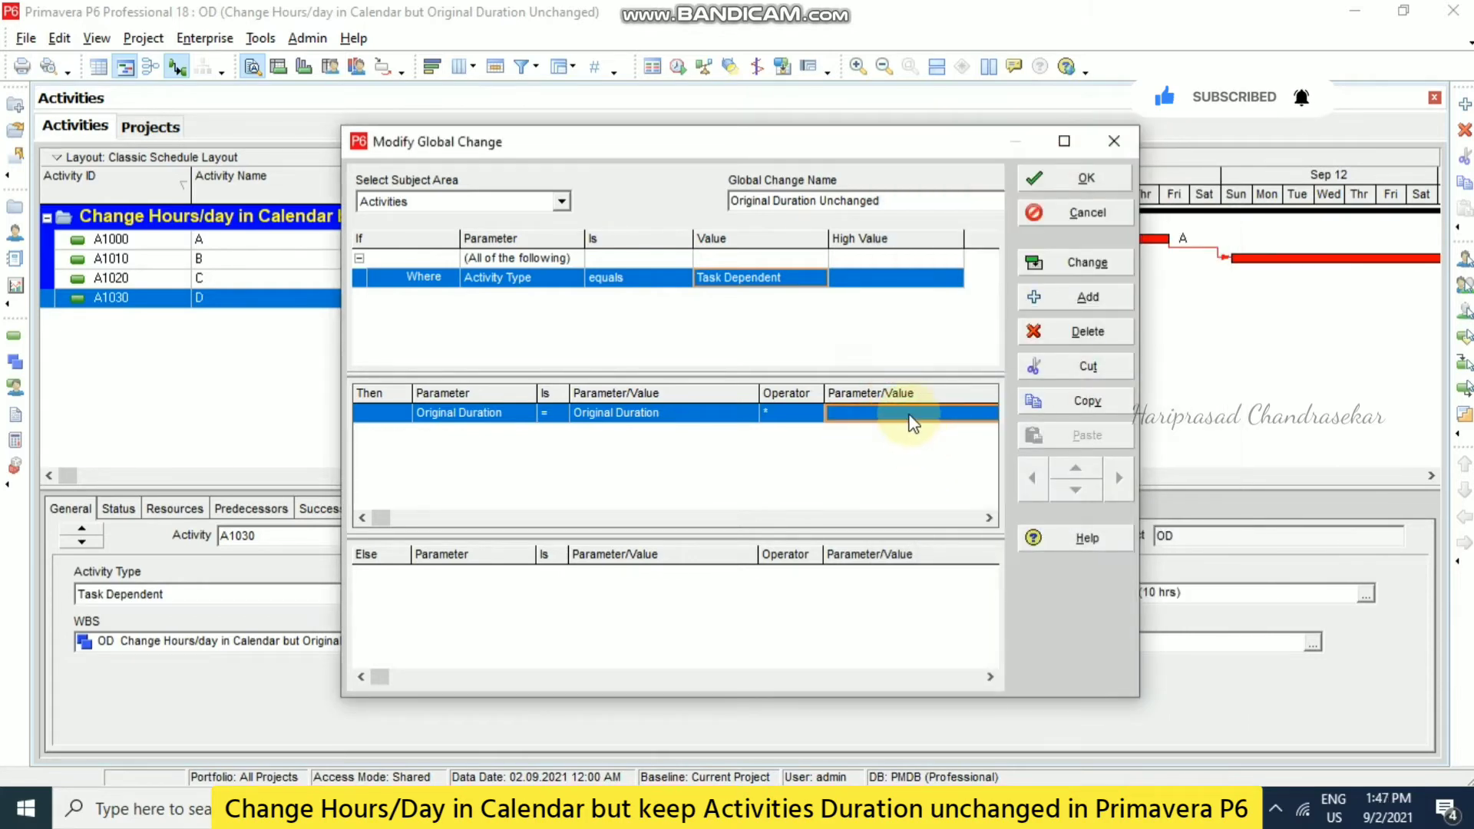
left_click(908, 412)
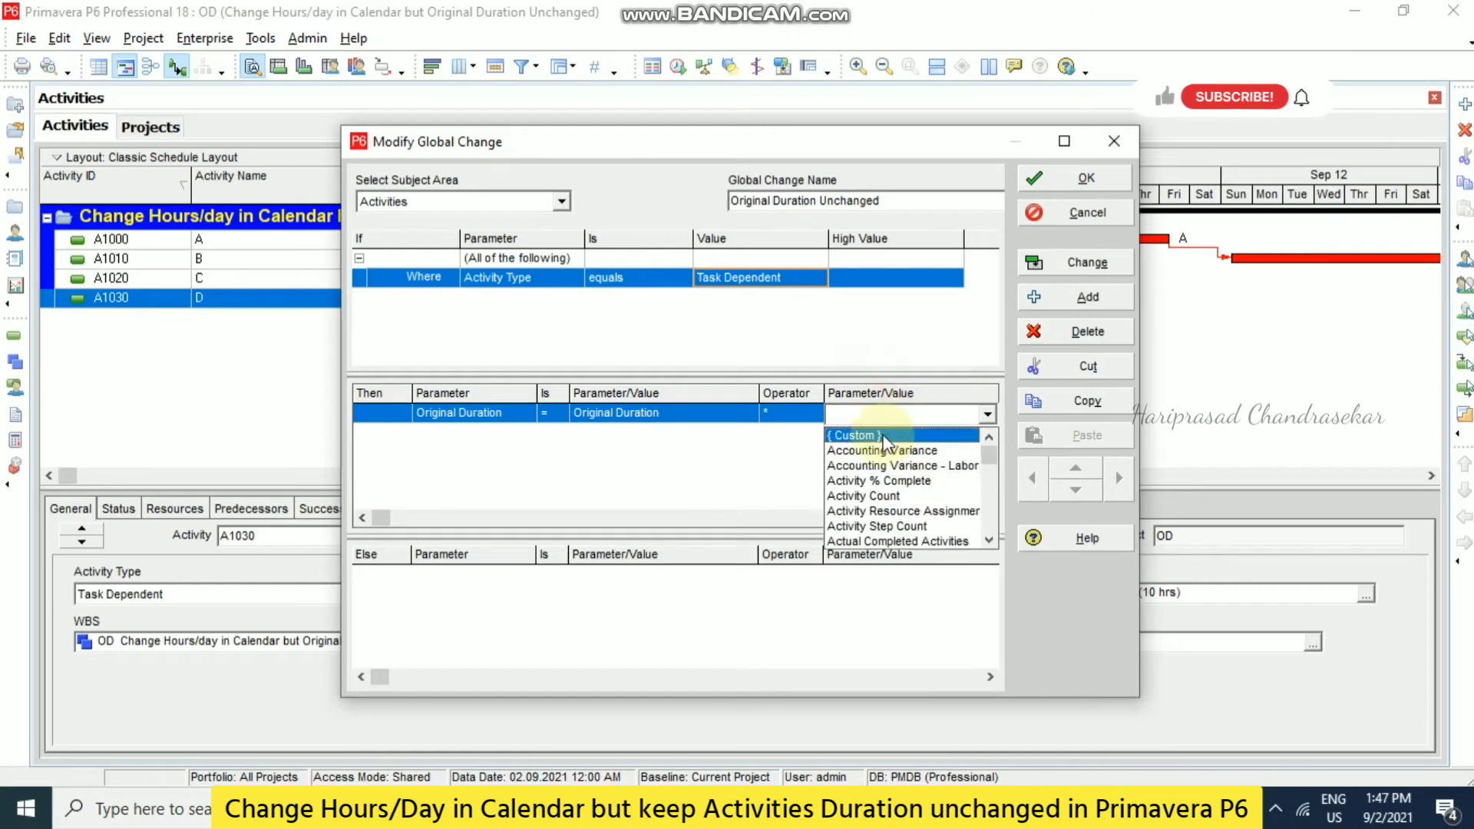
left_click(881, 435)
type("1.25")
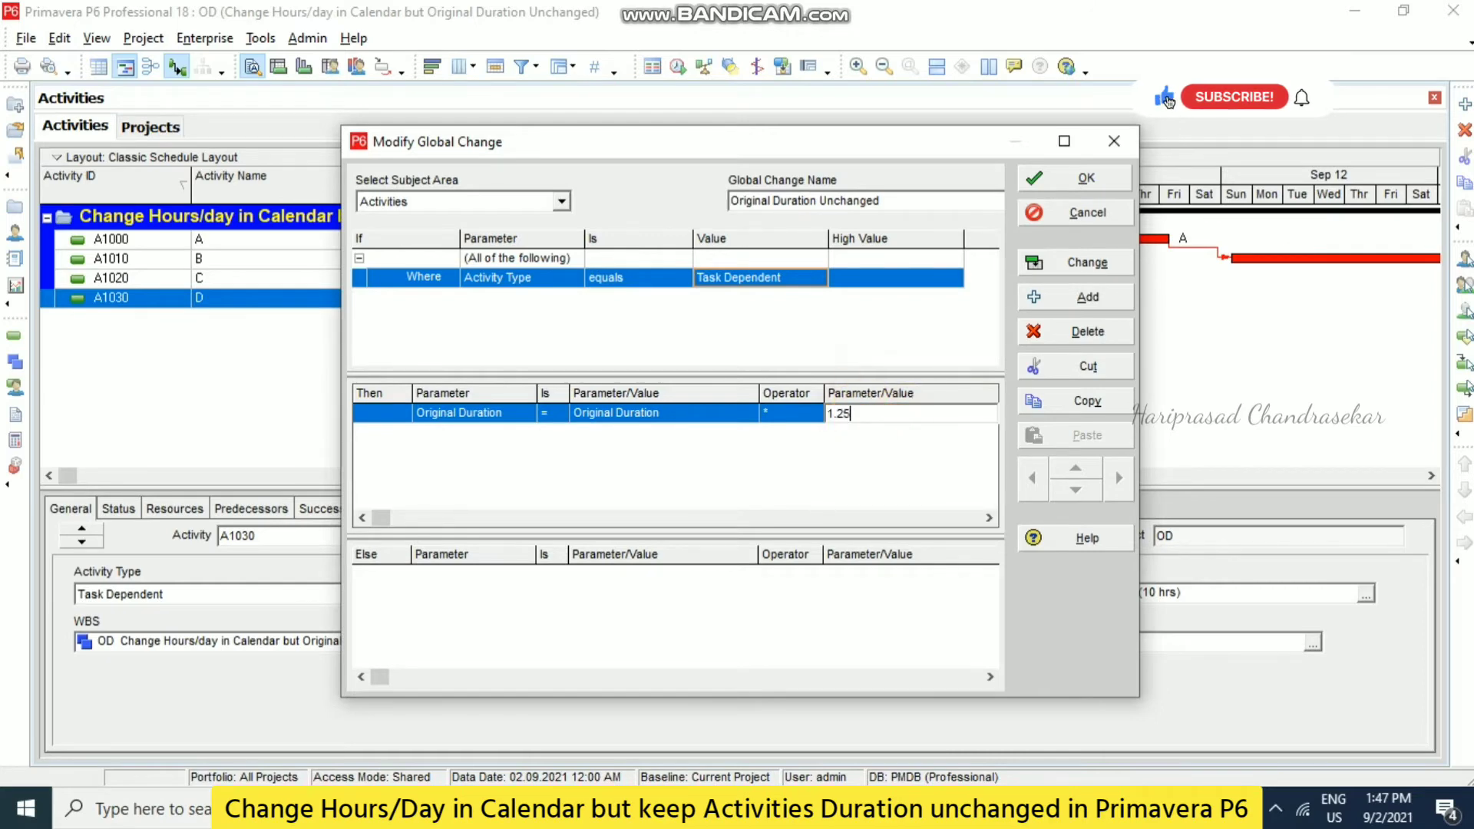
left_click(1082, 180)
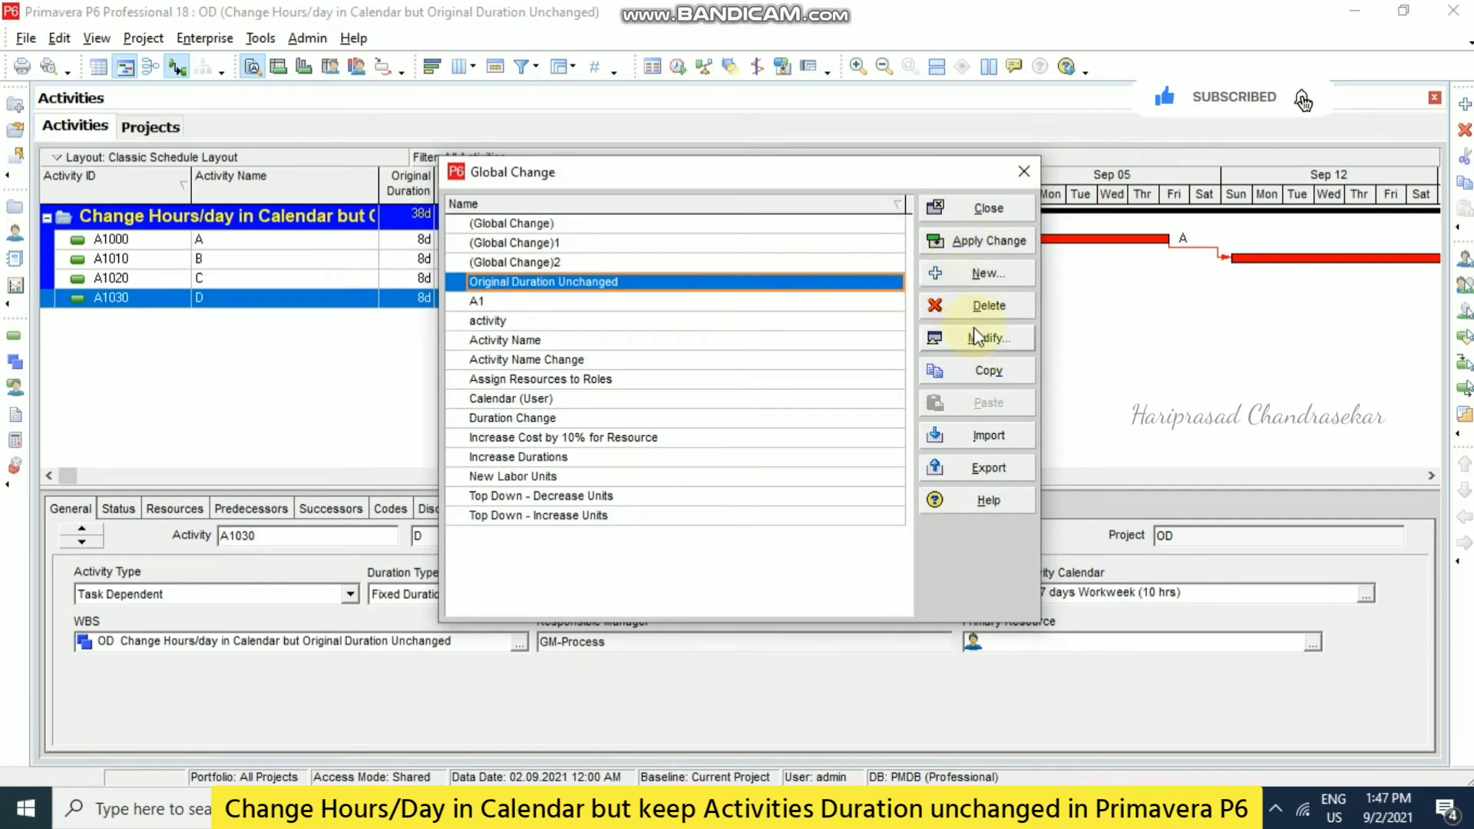
Apply and commit the global change without saving a log, then close the list
left_click(967, 241)
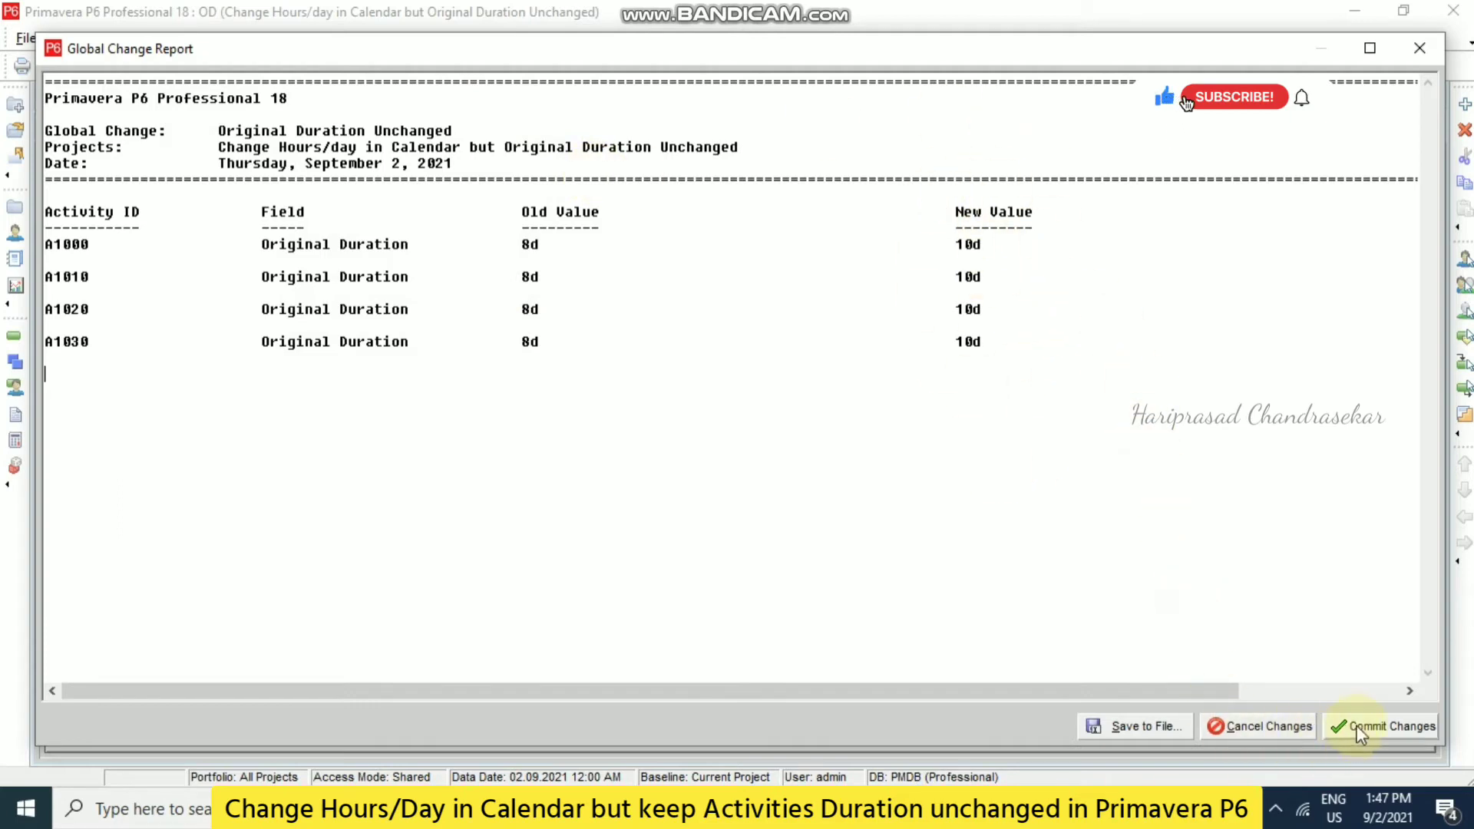
left_click(1397, 726)
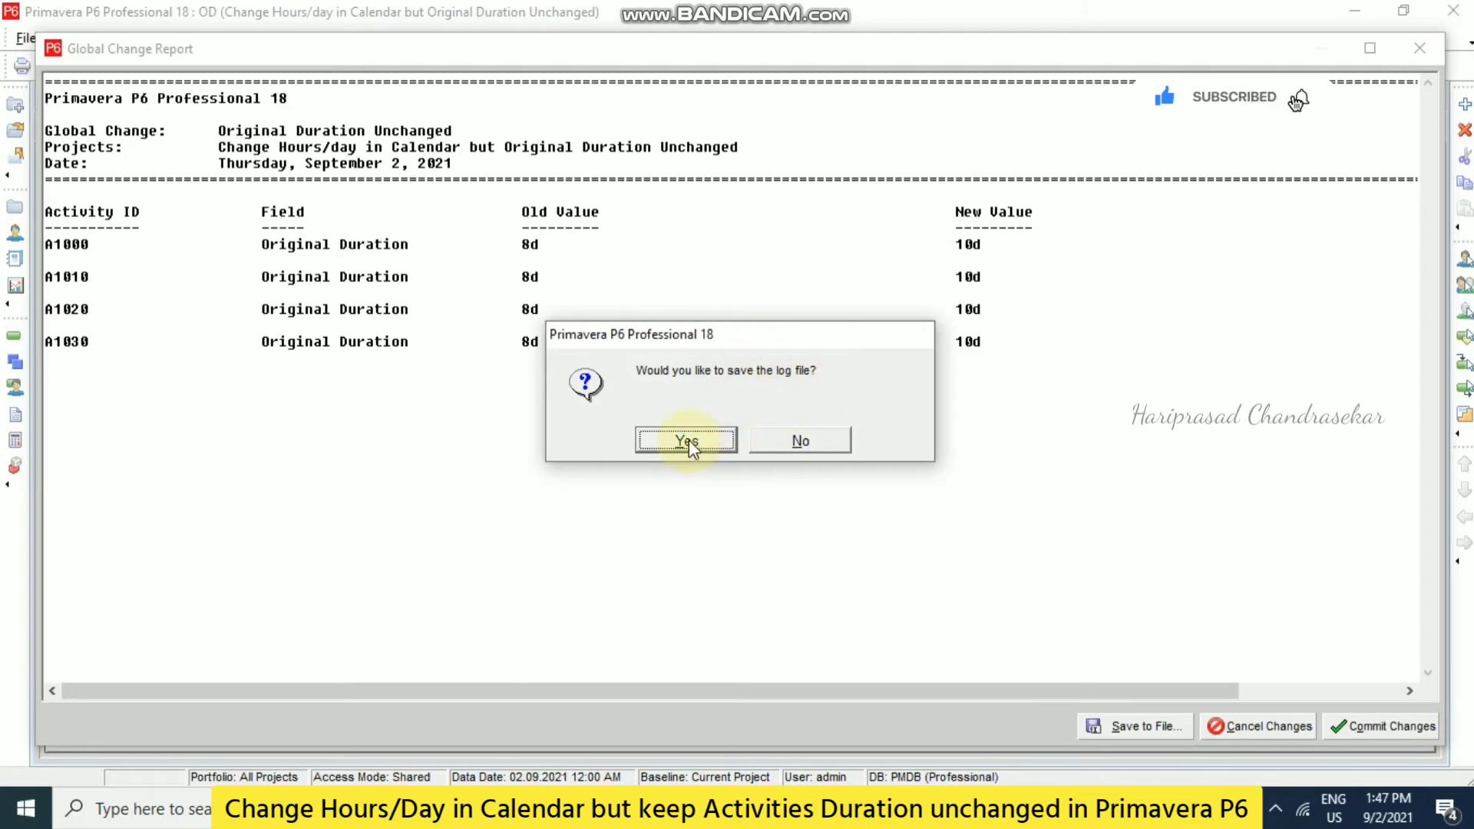
left_click(804, 441)
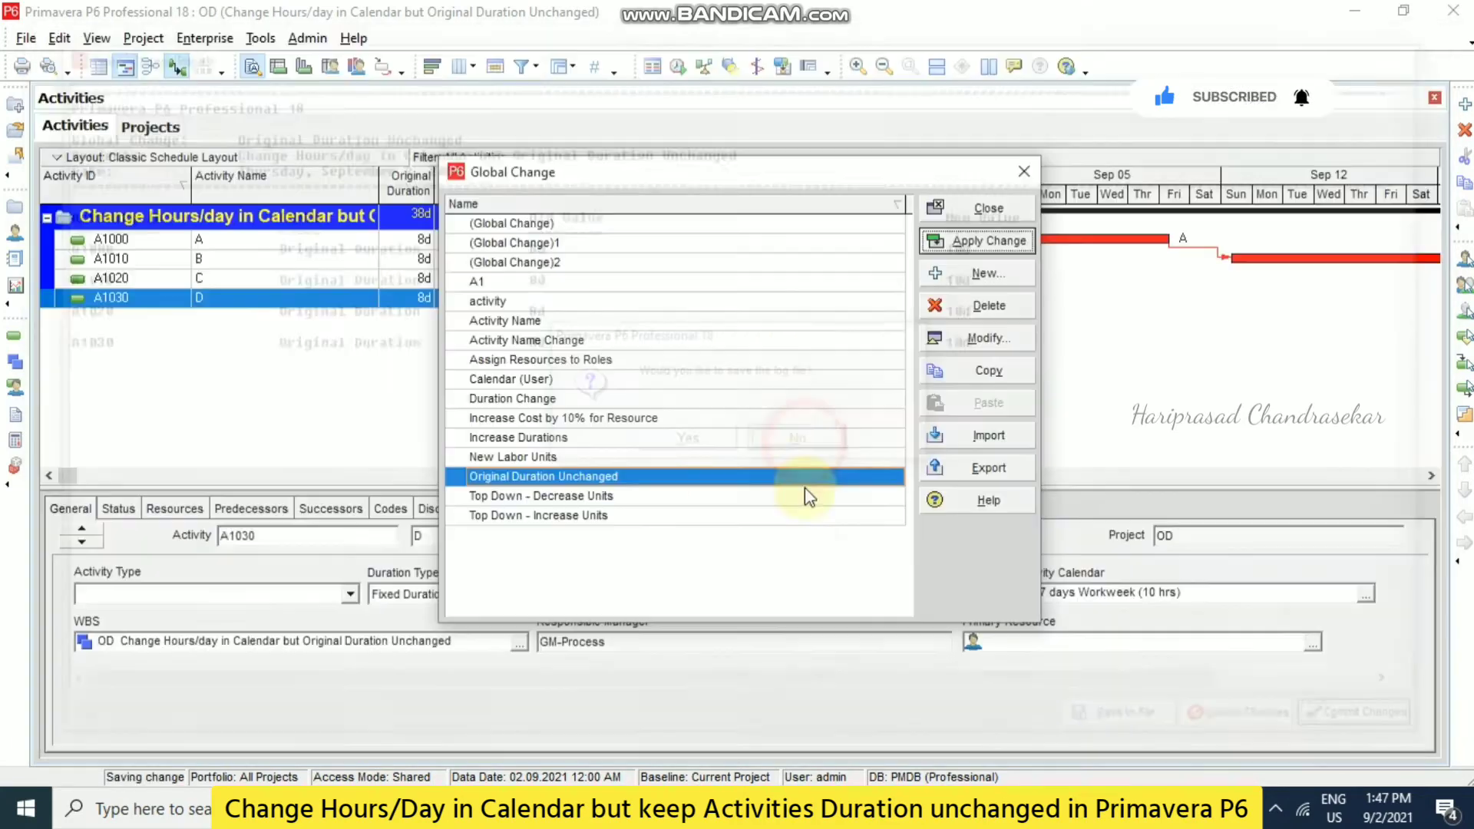
key("Escape")
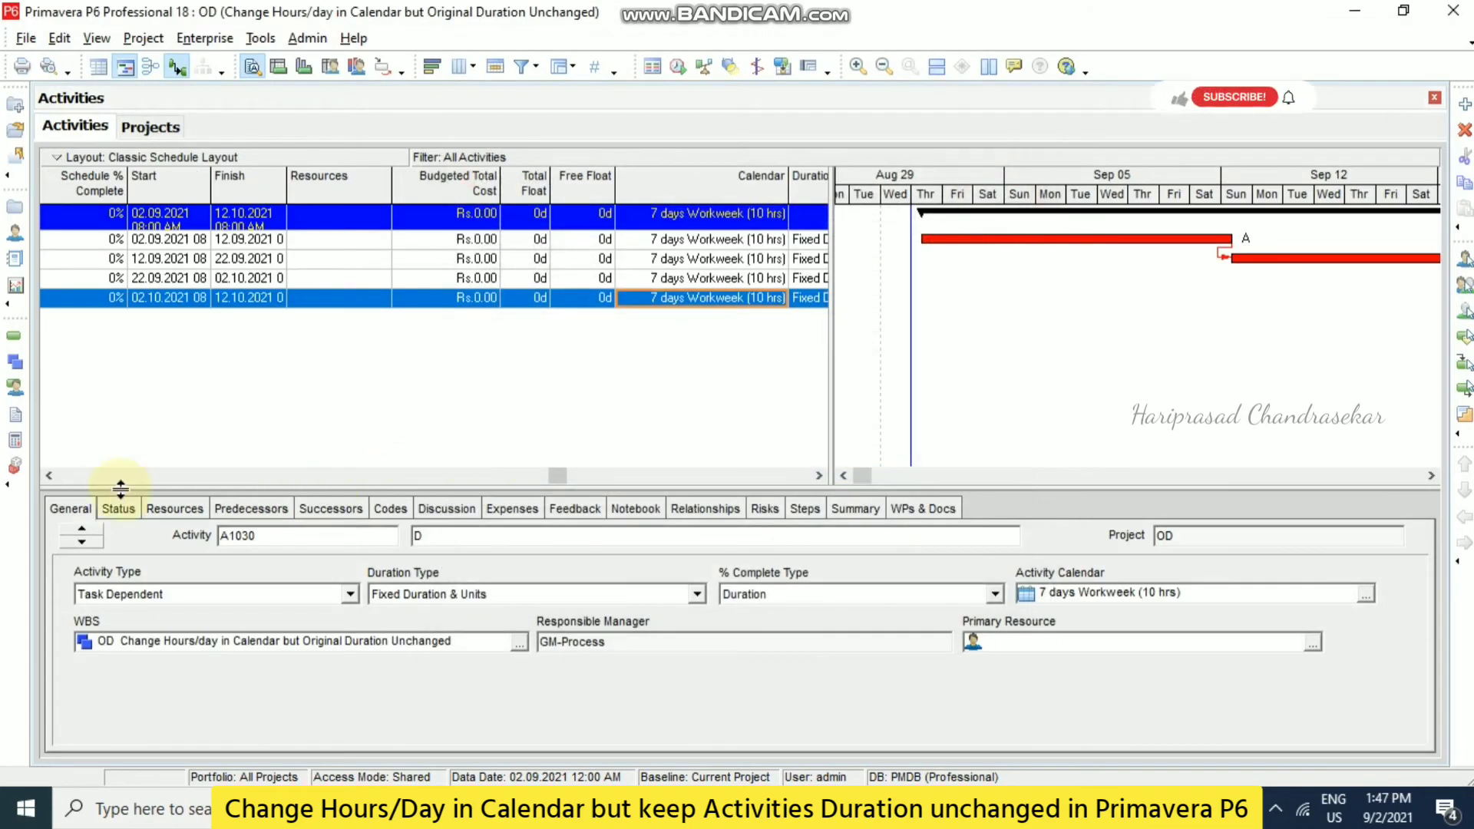
Check the new 10d durations and the calendar assigned to A1030
left_click(58, 475)
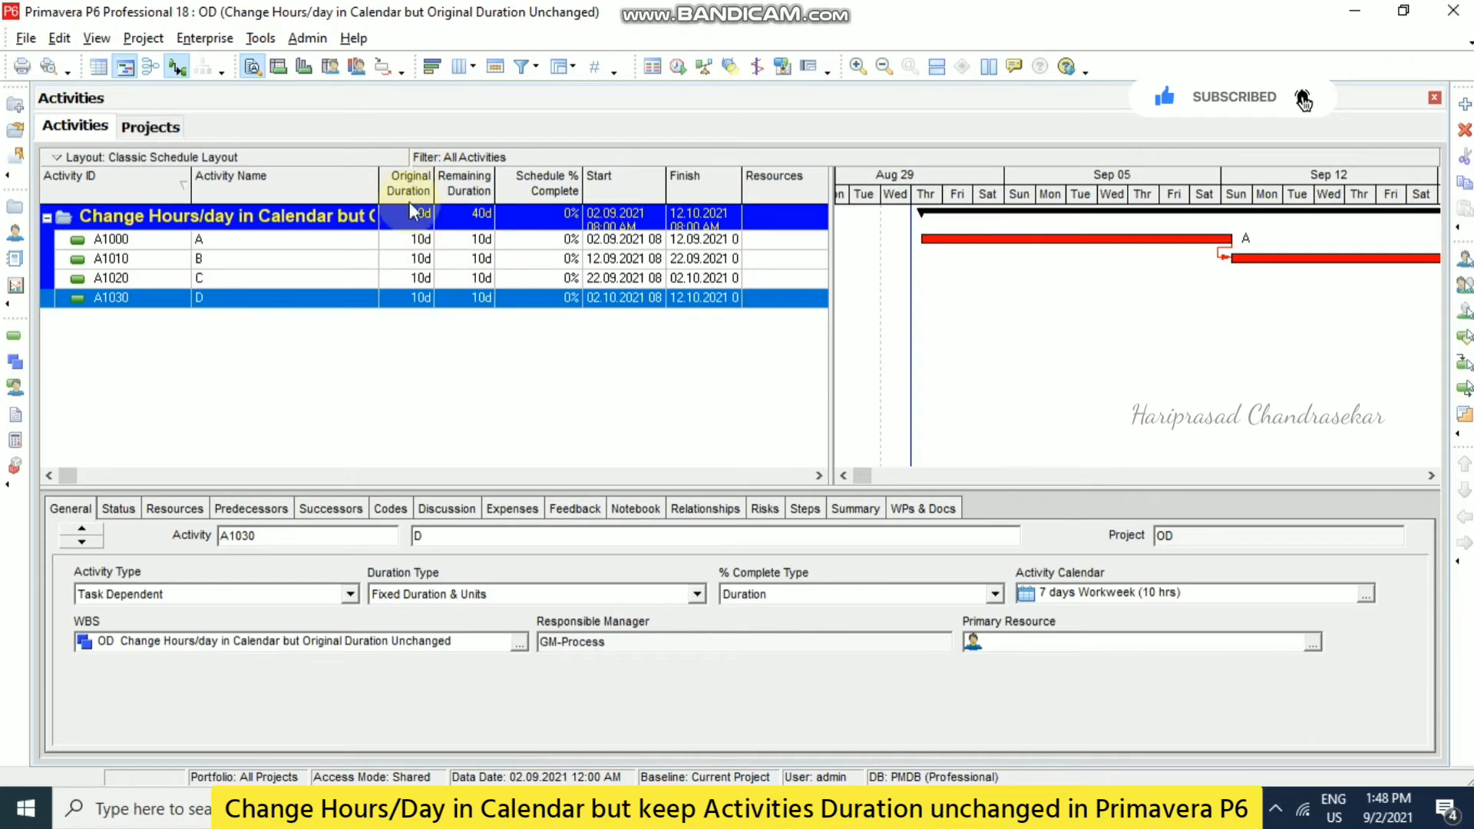
left_click(260, 38)
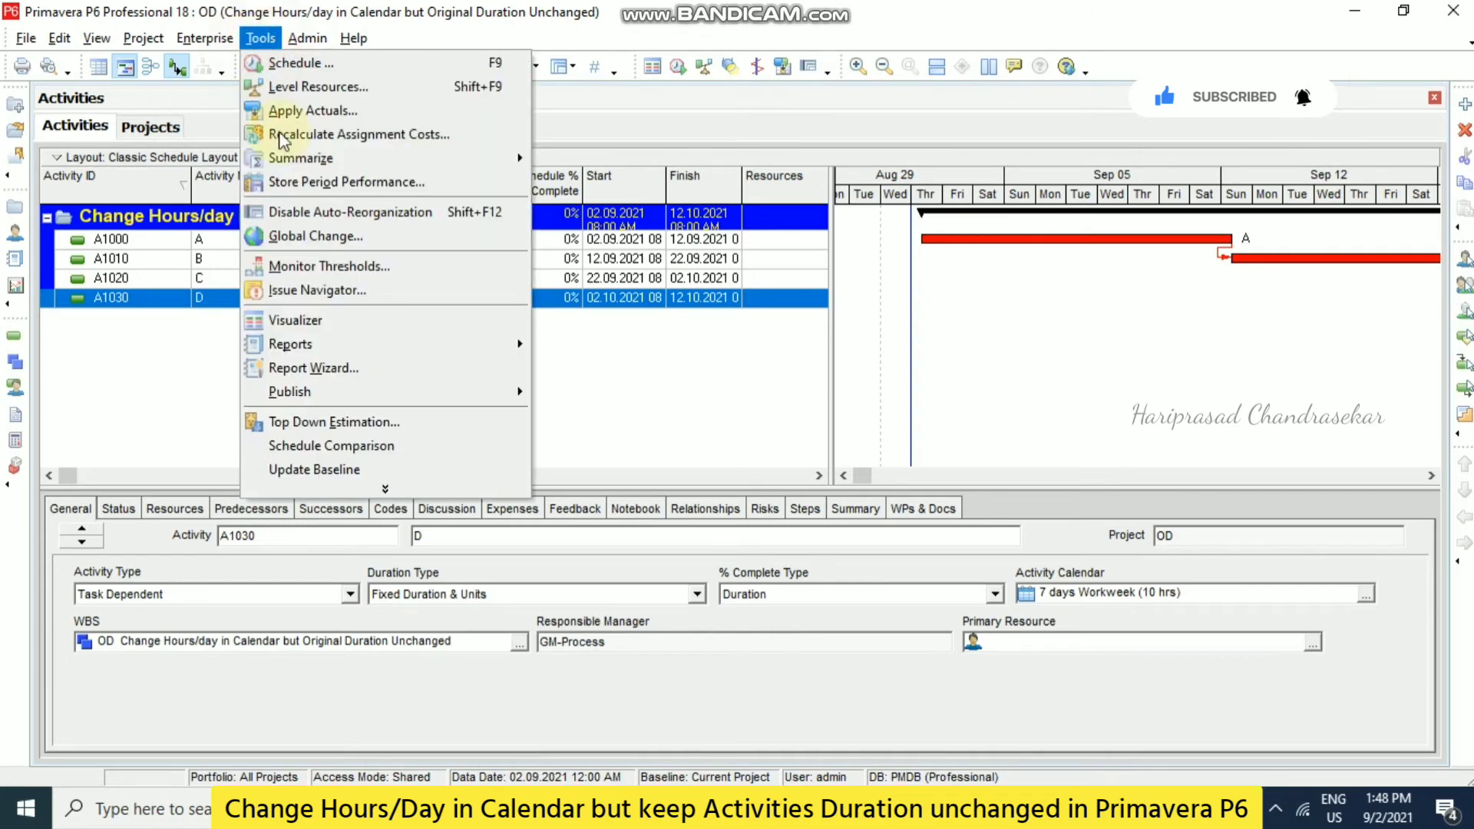
left_click(660, 367)
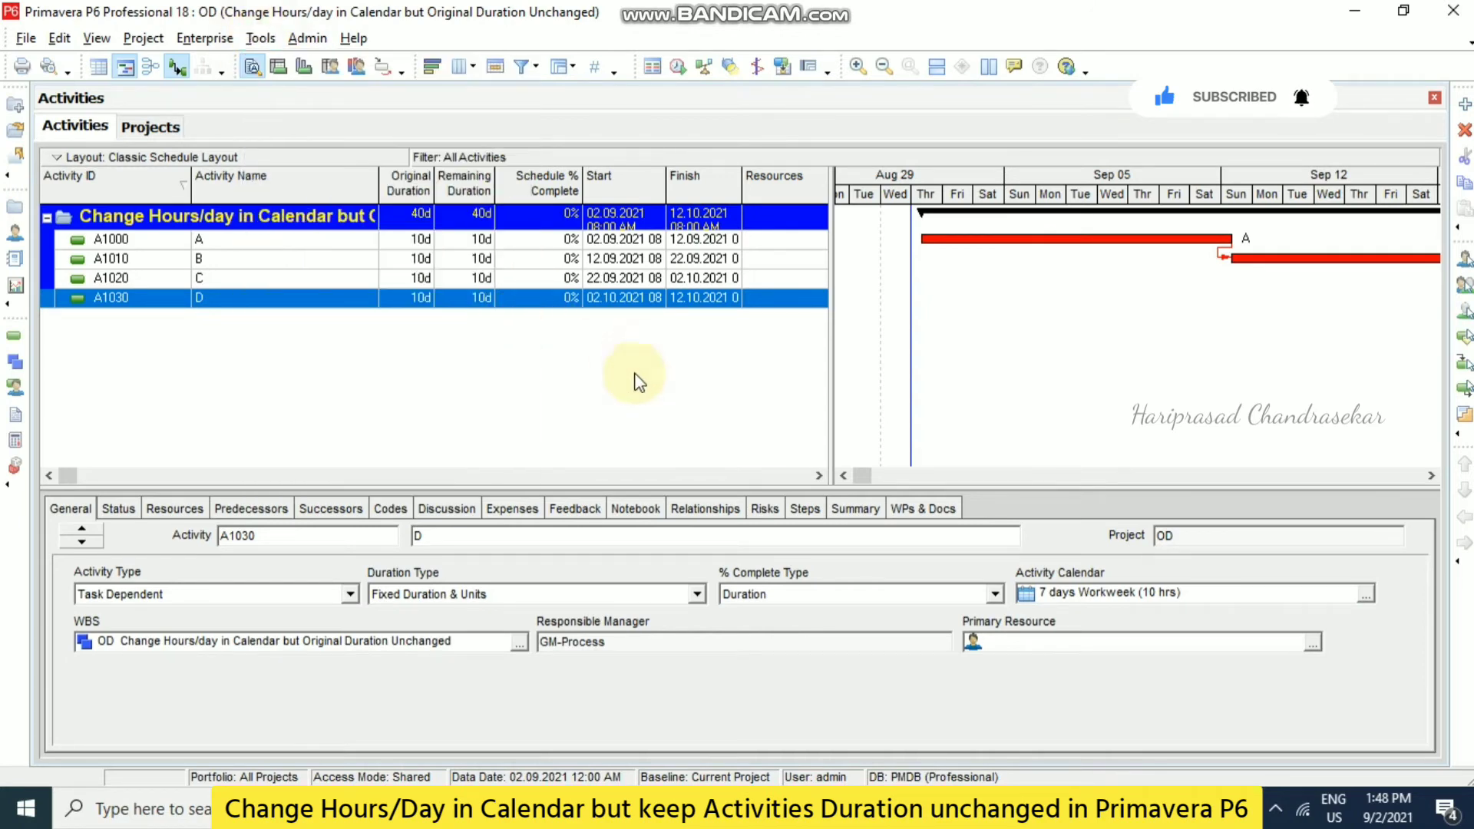
left_click(818, 476)
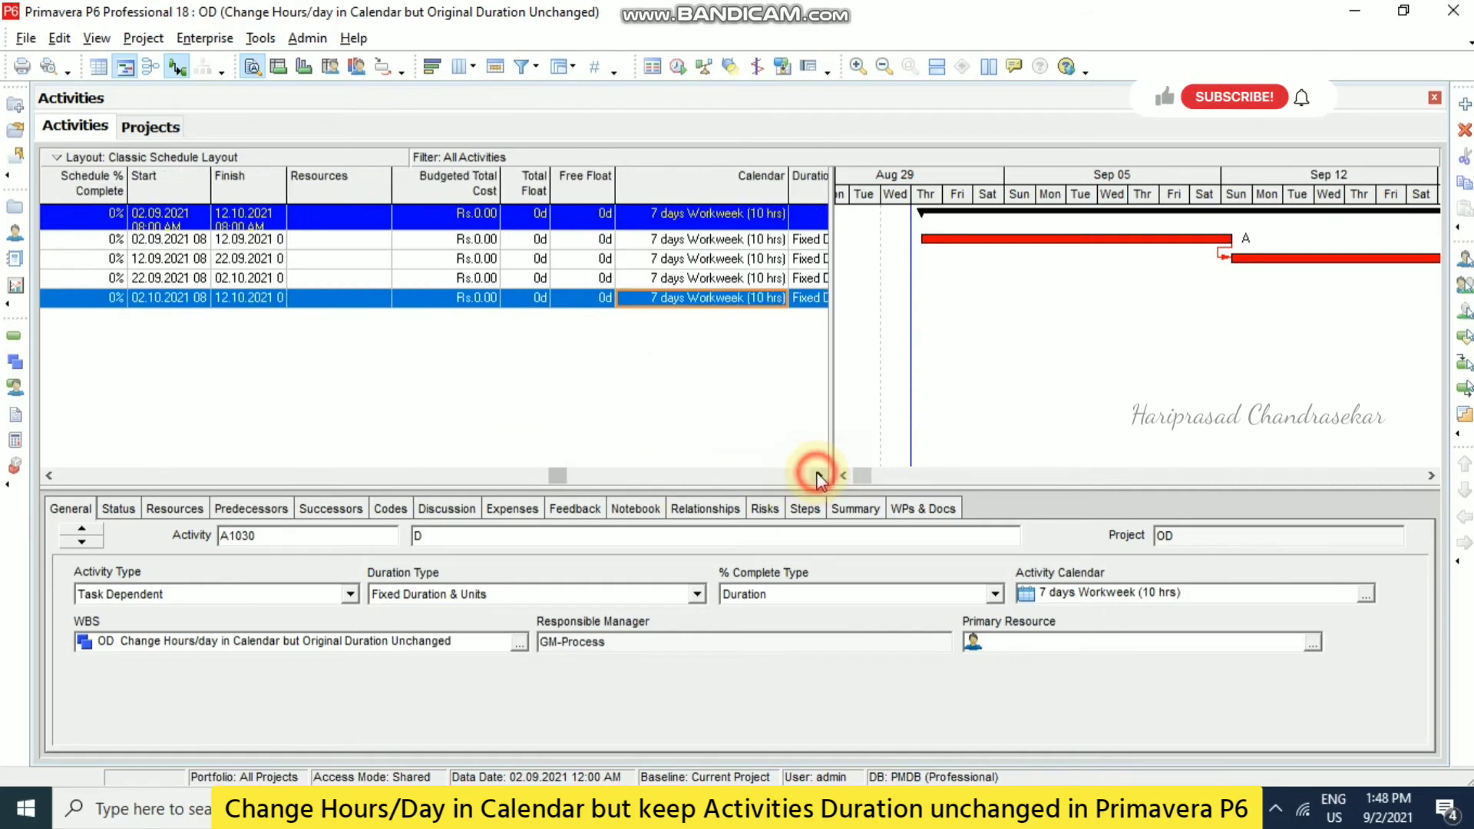
left_click(671, 300)
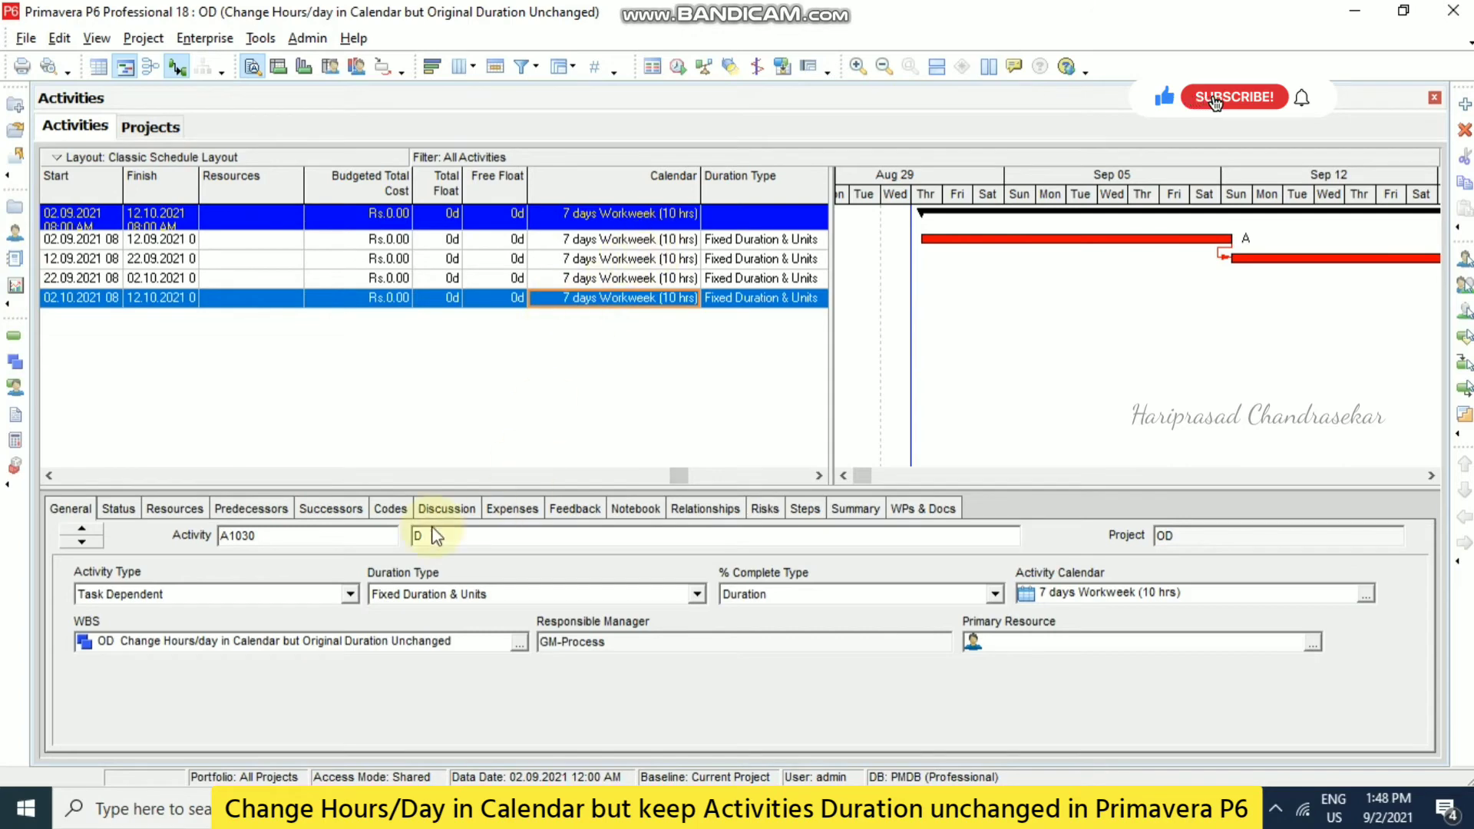
Enter Original Durations 4, 2, 6 and 8 for A1000–A1030
left_click(58, 476)
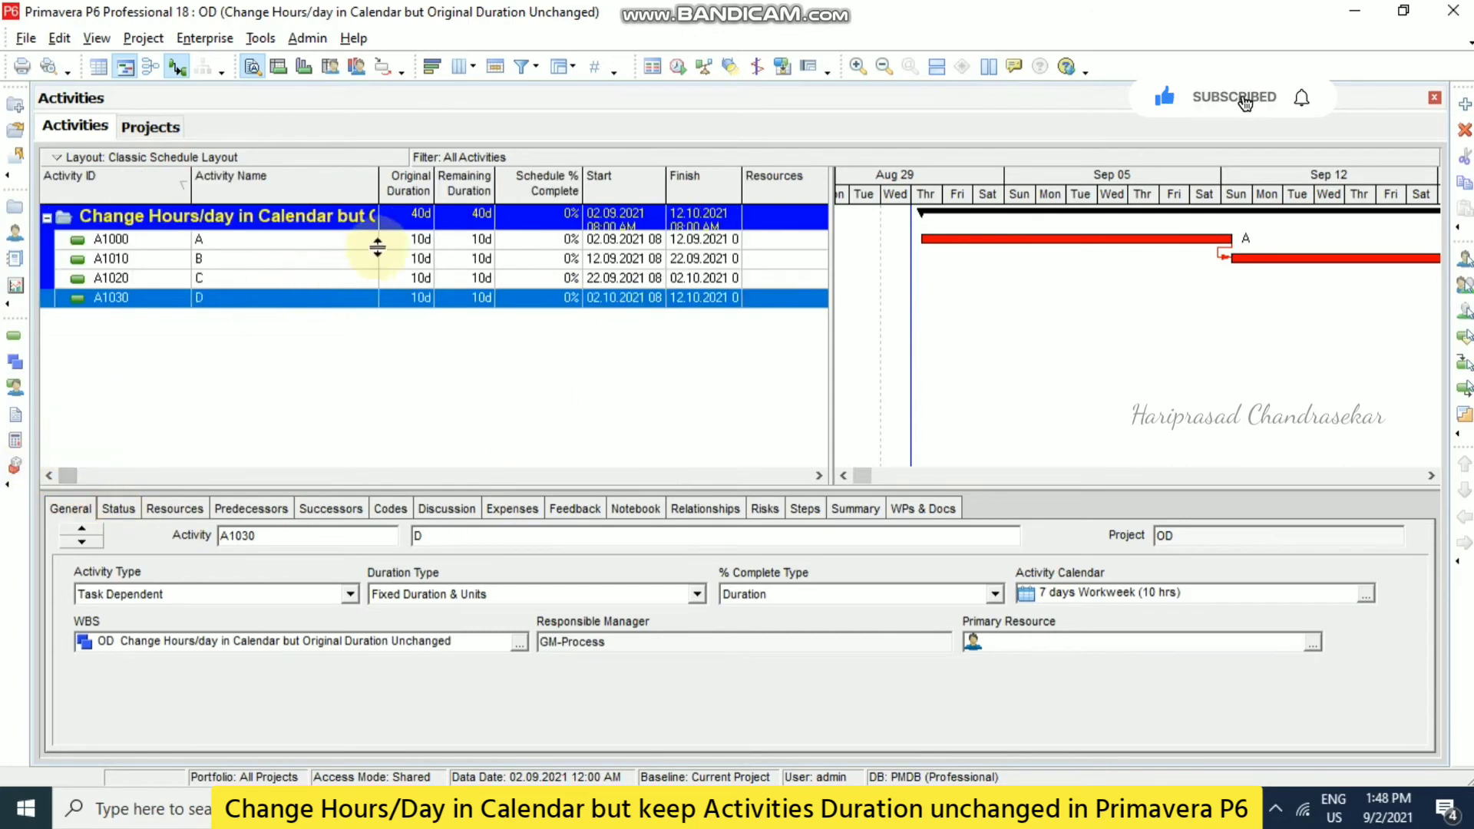
left_click(404, 239)
type("4")
left_click(407, 261)
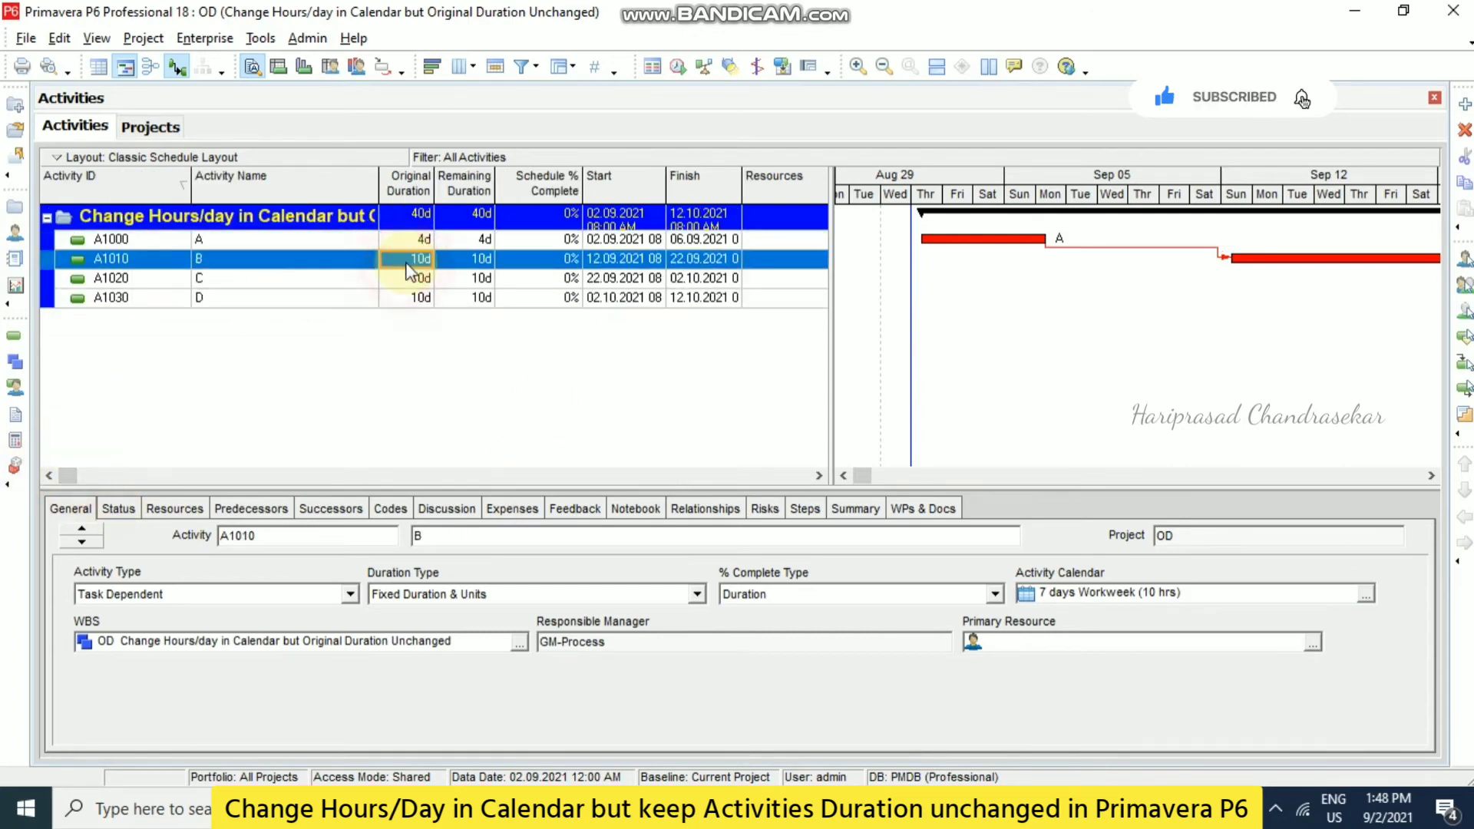
type("2")
left_click(418, 278)
type("6")
left_click(420, 299)
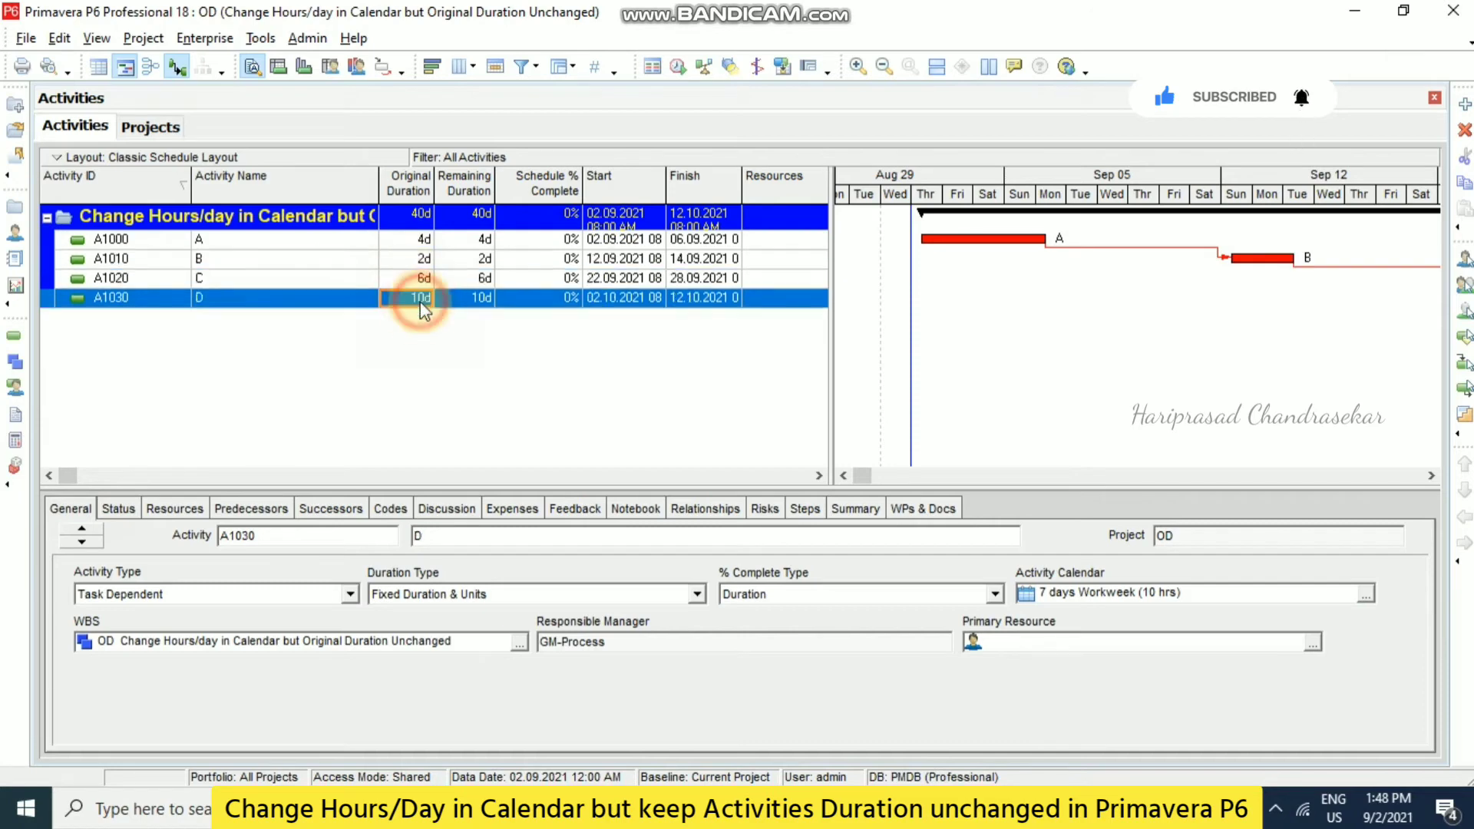
type("8")
key("Return")
Reschedule the project and bring the calendar and duration type columns into view
left_click(677, 67)
left_click(980, 315)
left_click(815, 475)
left_click(815, 476)
left_click(815, 475)
left_click(815, 476)
Assign the 7 days Workweek (8 hrs) calendar to A1000
left_click(641, 239)
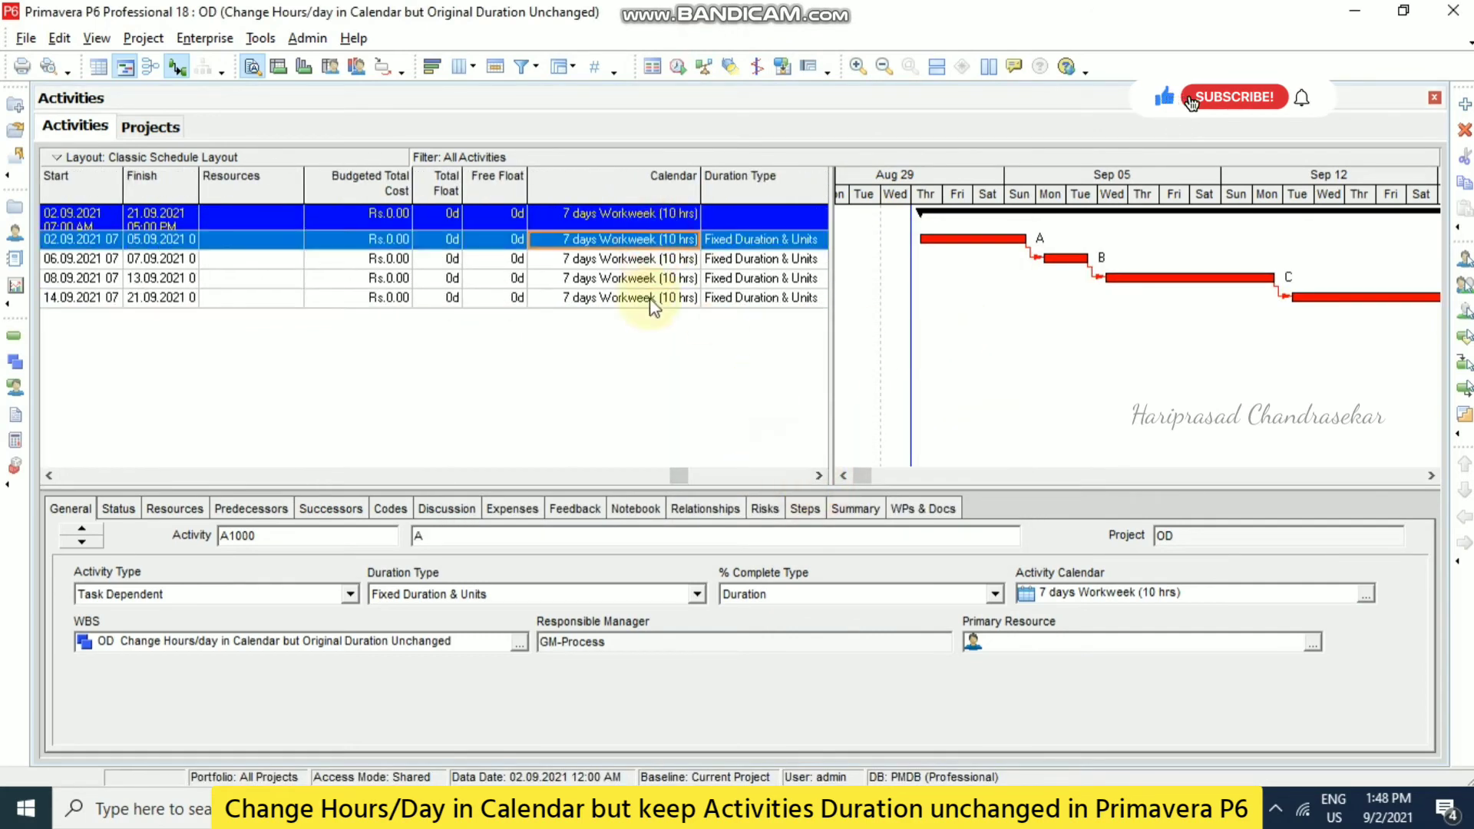
left_click(683, 242)
left_click(690, 240)
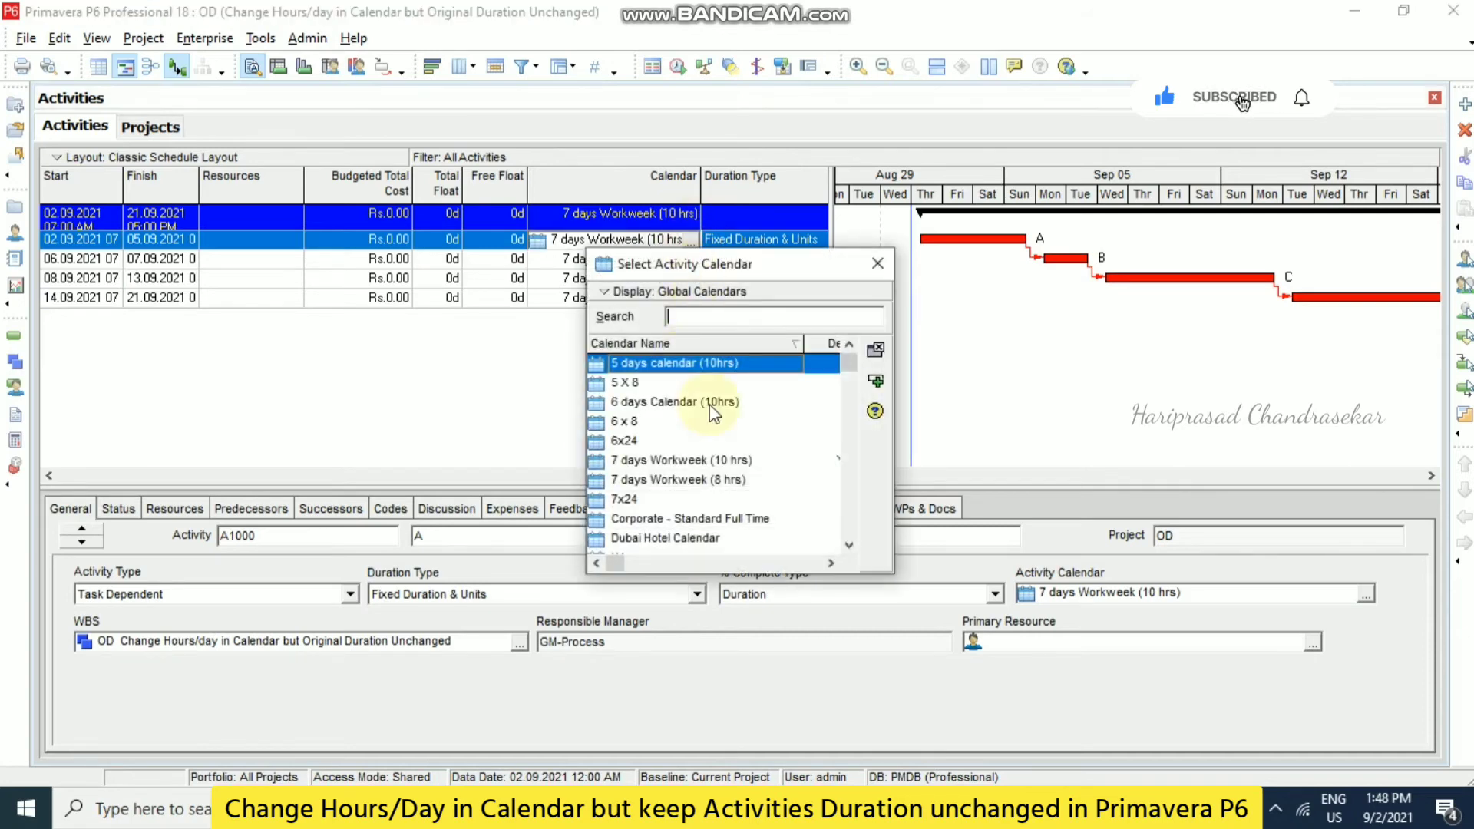
left_click(713, 482)
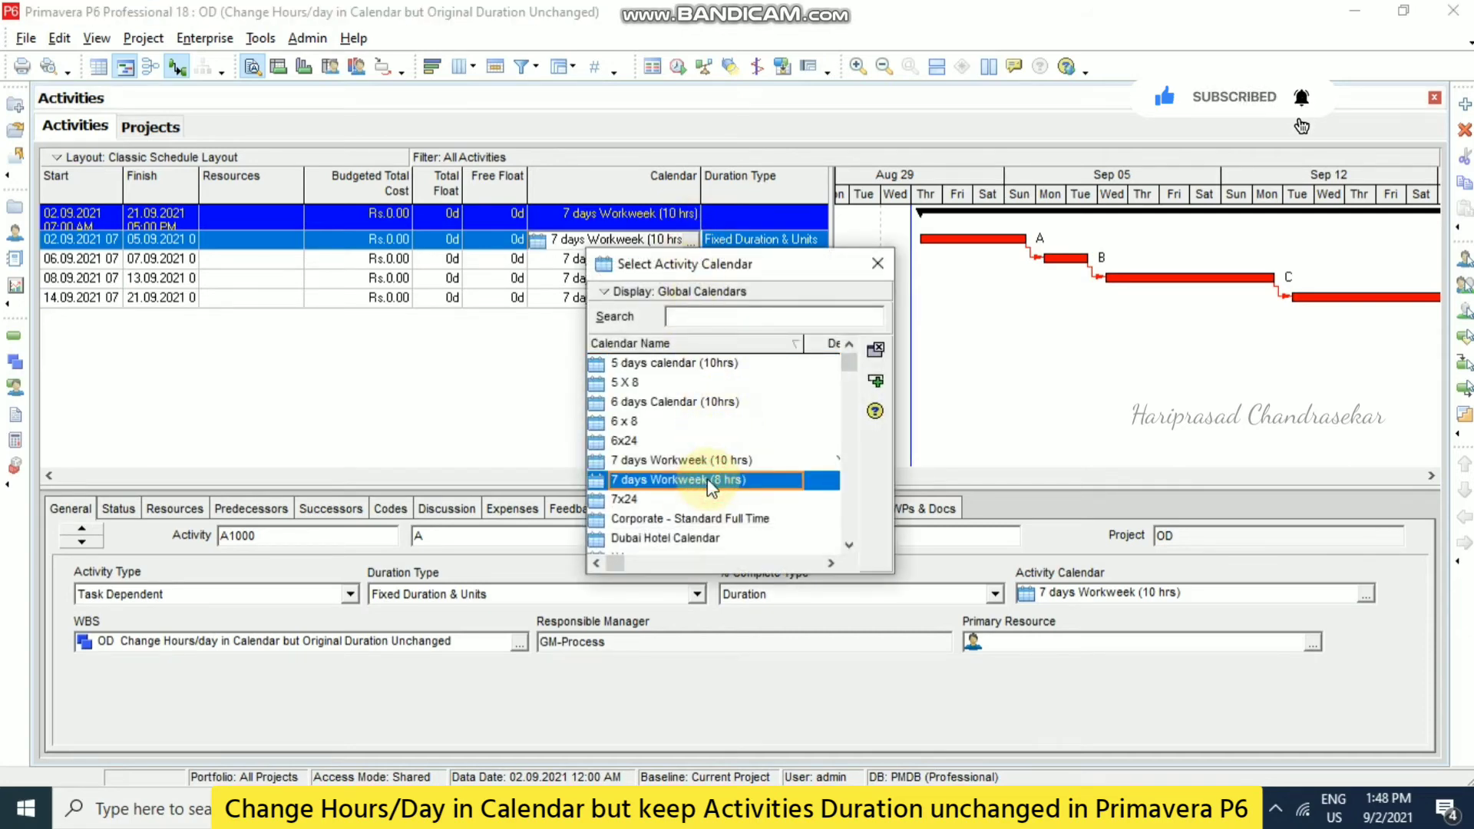
double_click(707, 478)
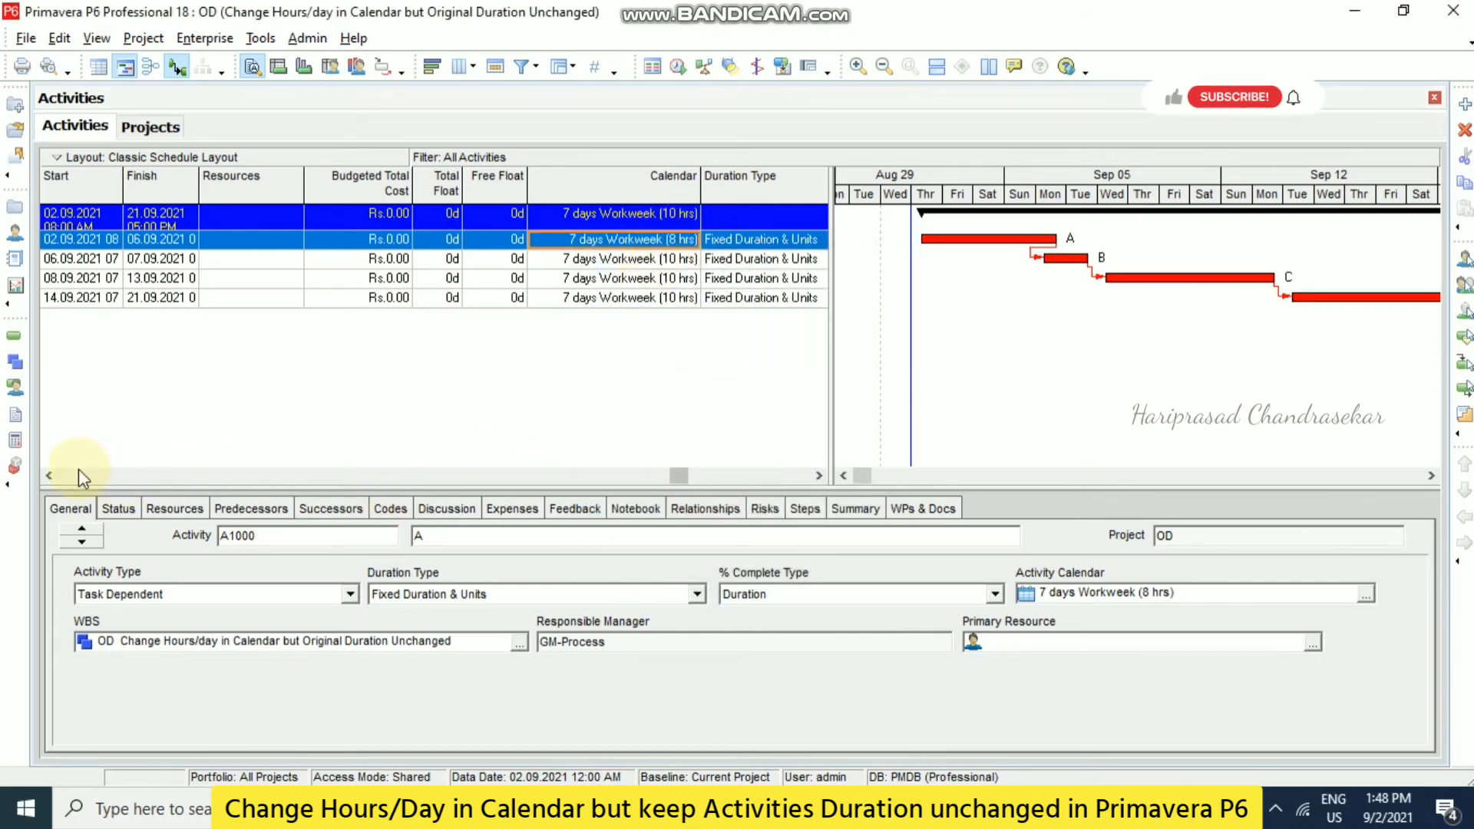
left_click(55, 475)
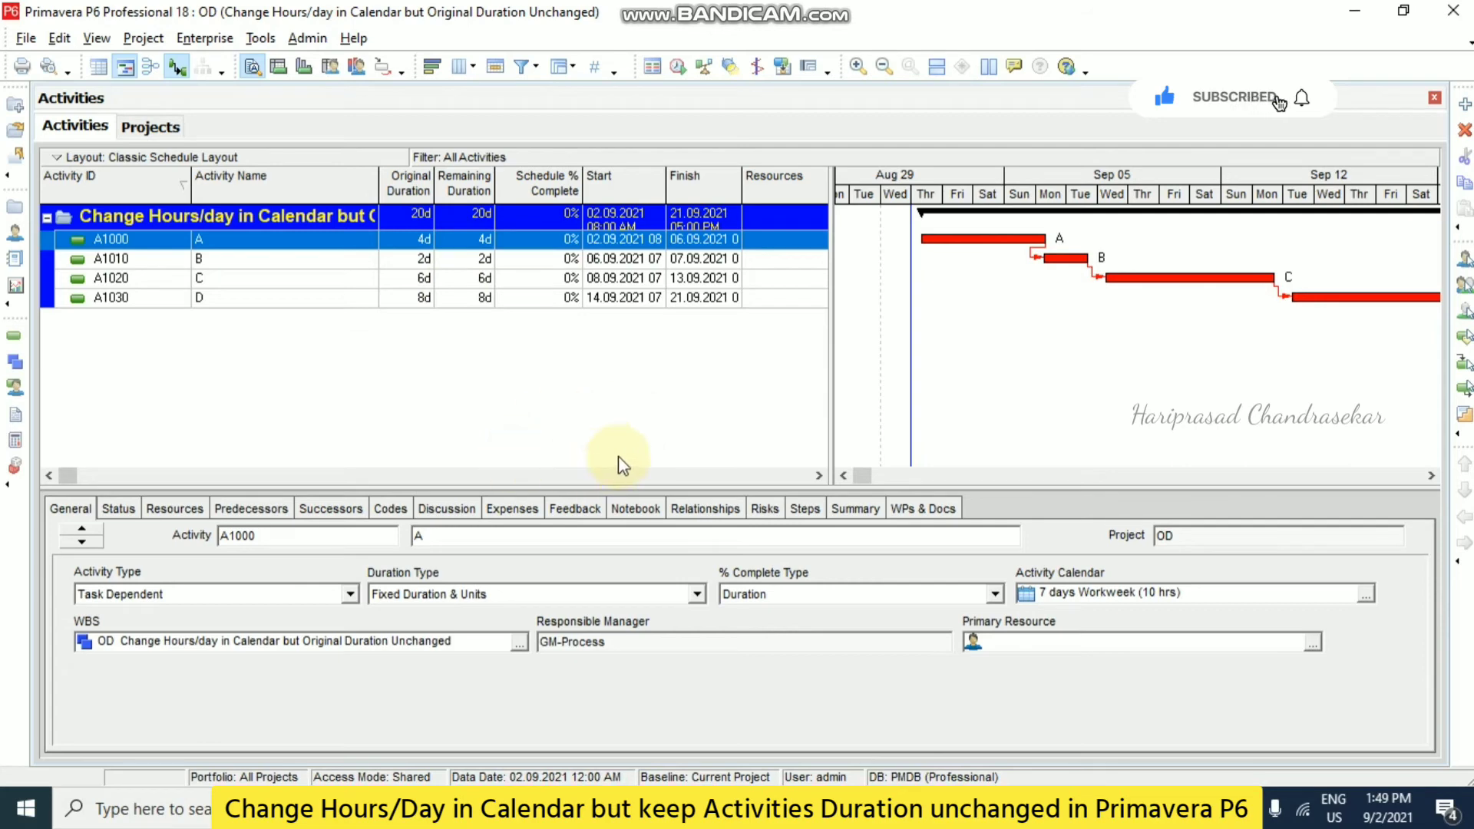
left_click(818, 476)
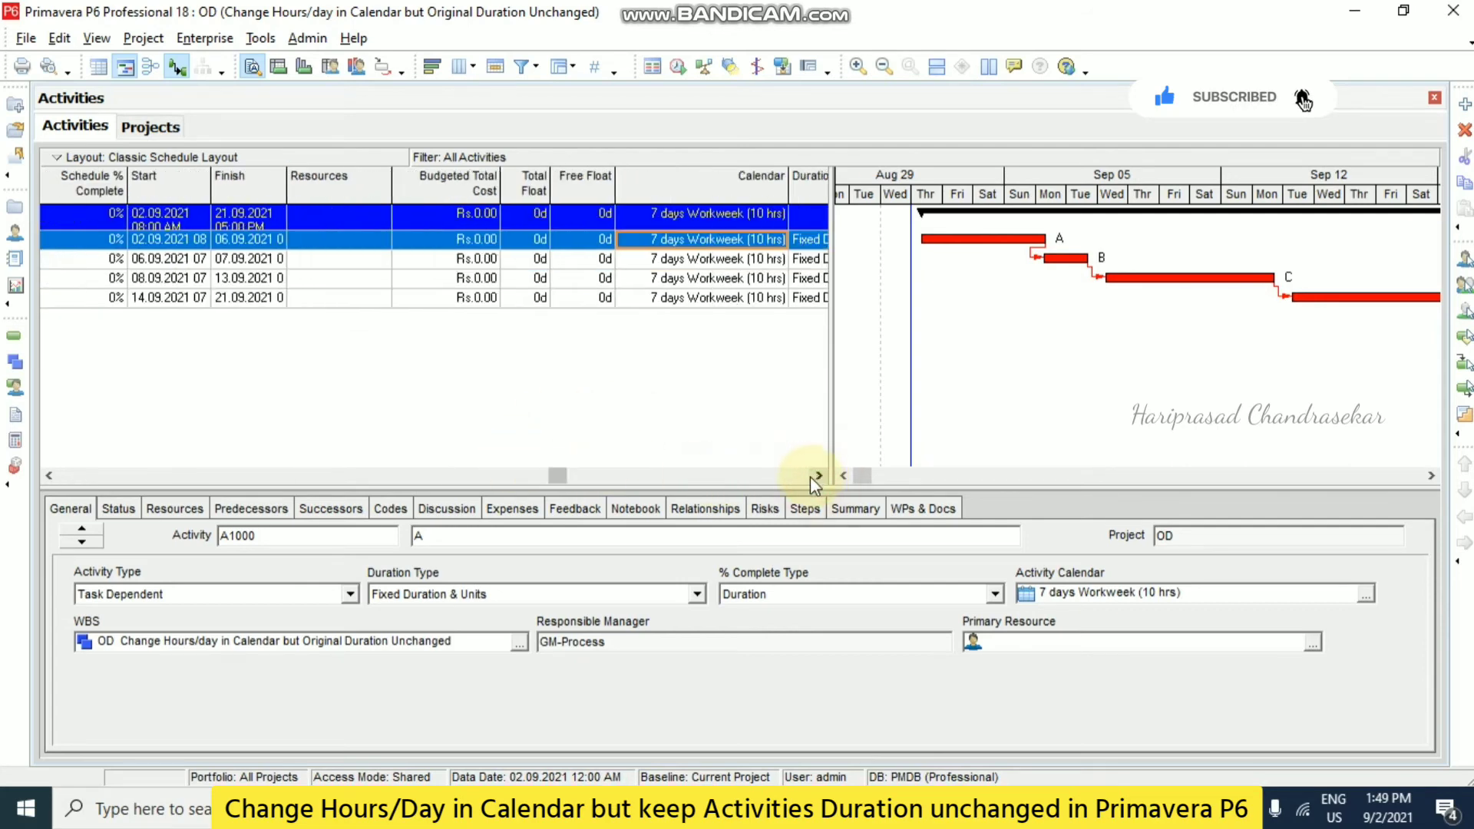
double_click(776, 239)
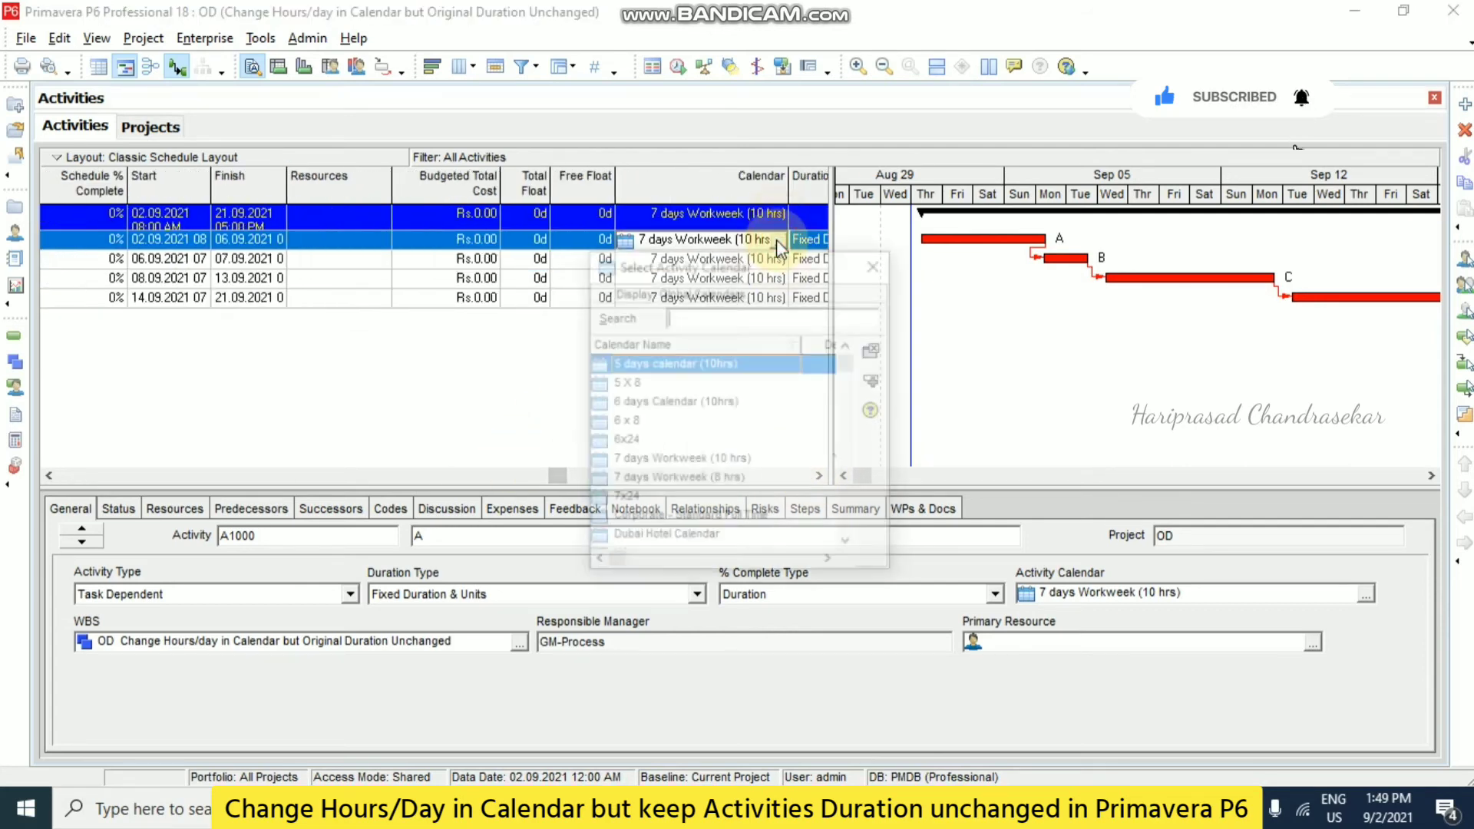
left_click(703, 482)
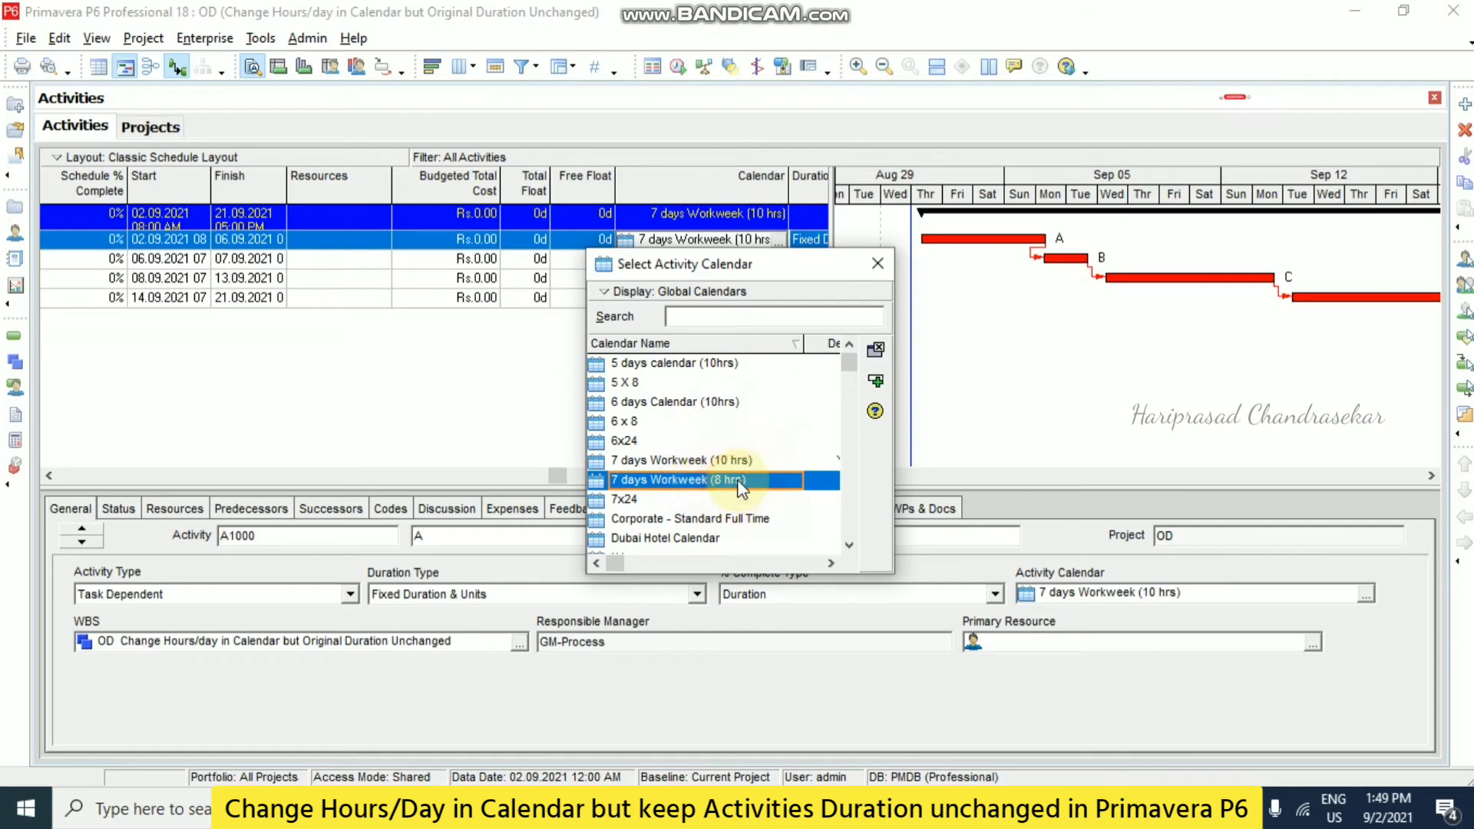
double_click(740, 481)
Fill the 8 hrs calendar down to A1010, A1020 and A1030
left_click(67, 476)
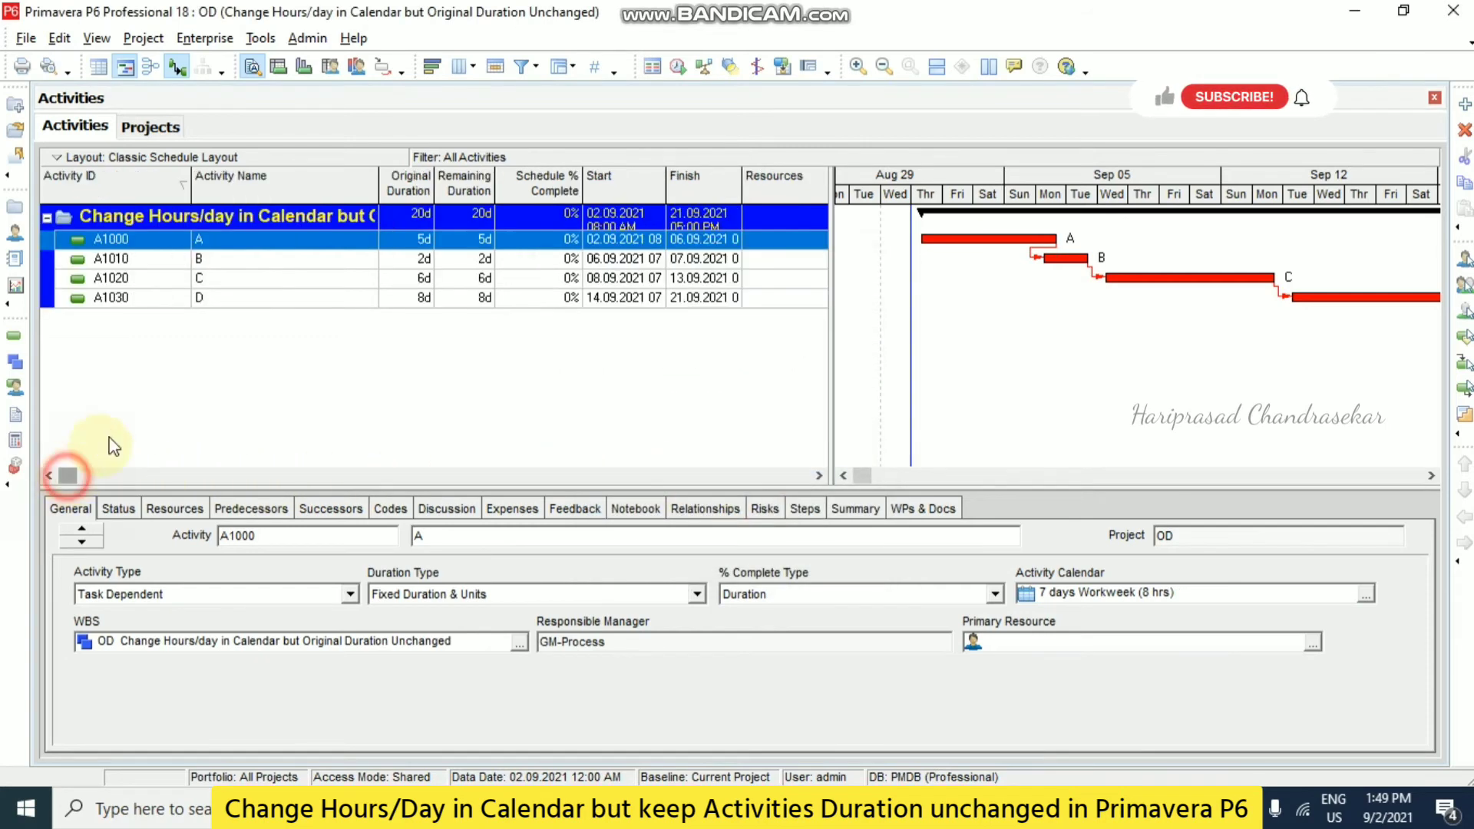
left_click(818, 476)
left_click(818, 476)
left_click(818, 476)
left_click(818, 476)
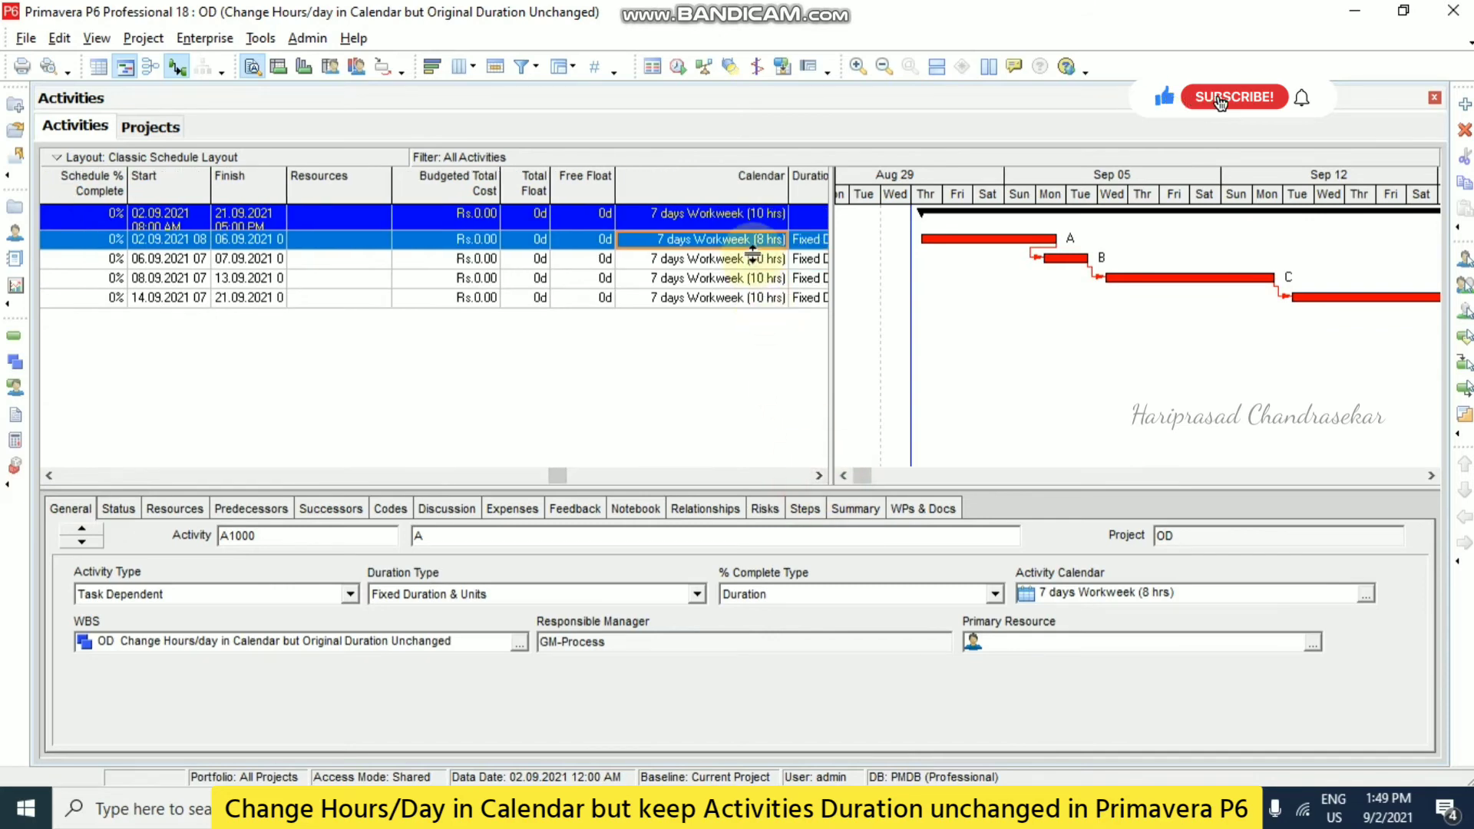
left_click(758, 298, "shift")
right_click(758, 296)
left_click(787, 378)
Check the new 5d, 3d, 8d, 10d durations and the 22d project total
left_click(75, 476)
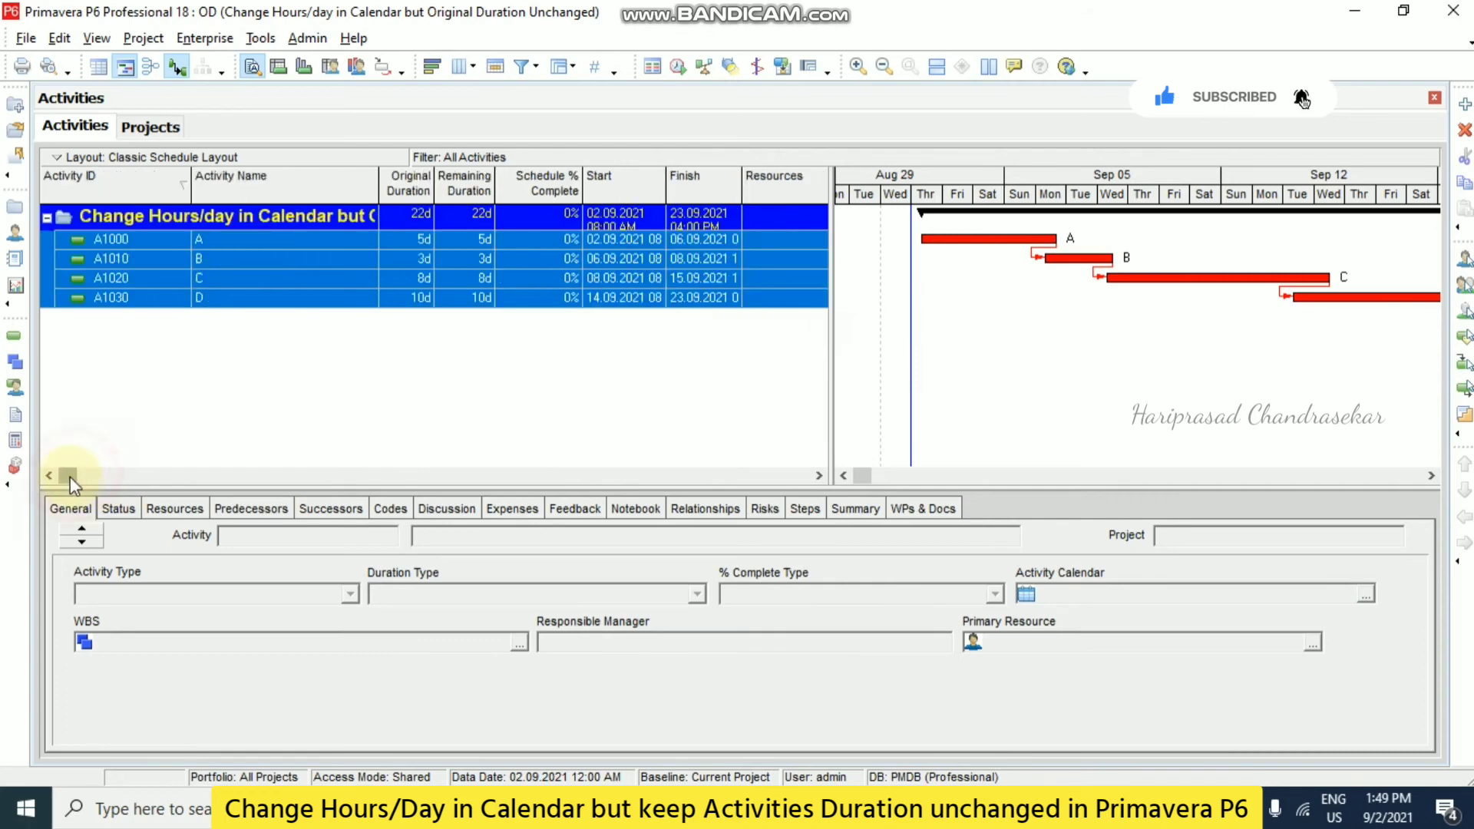
left_click(417, 212)
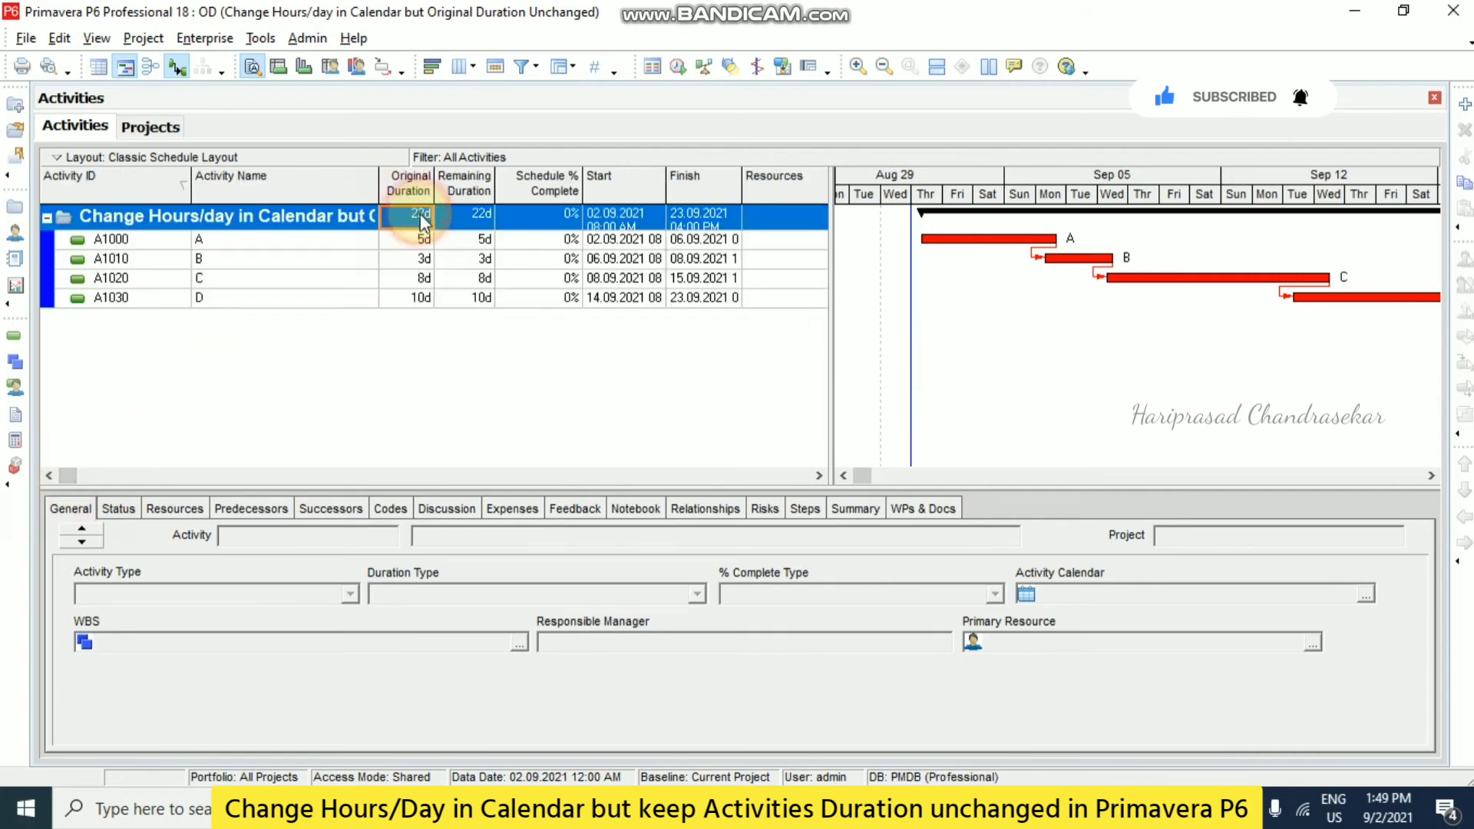
left_click(412, 237)
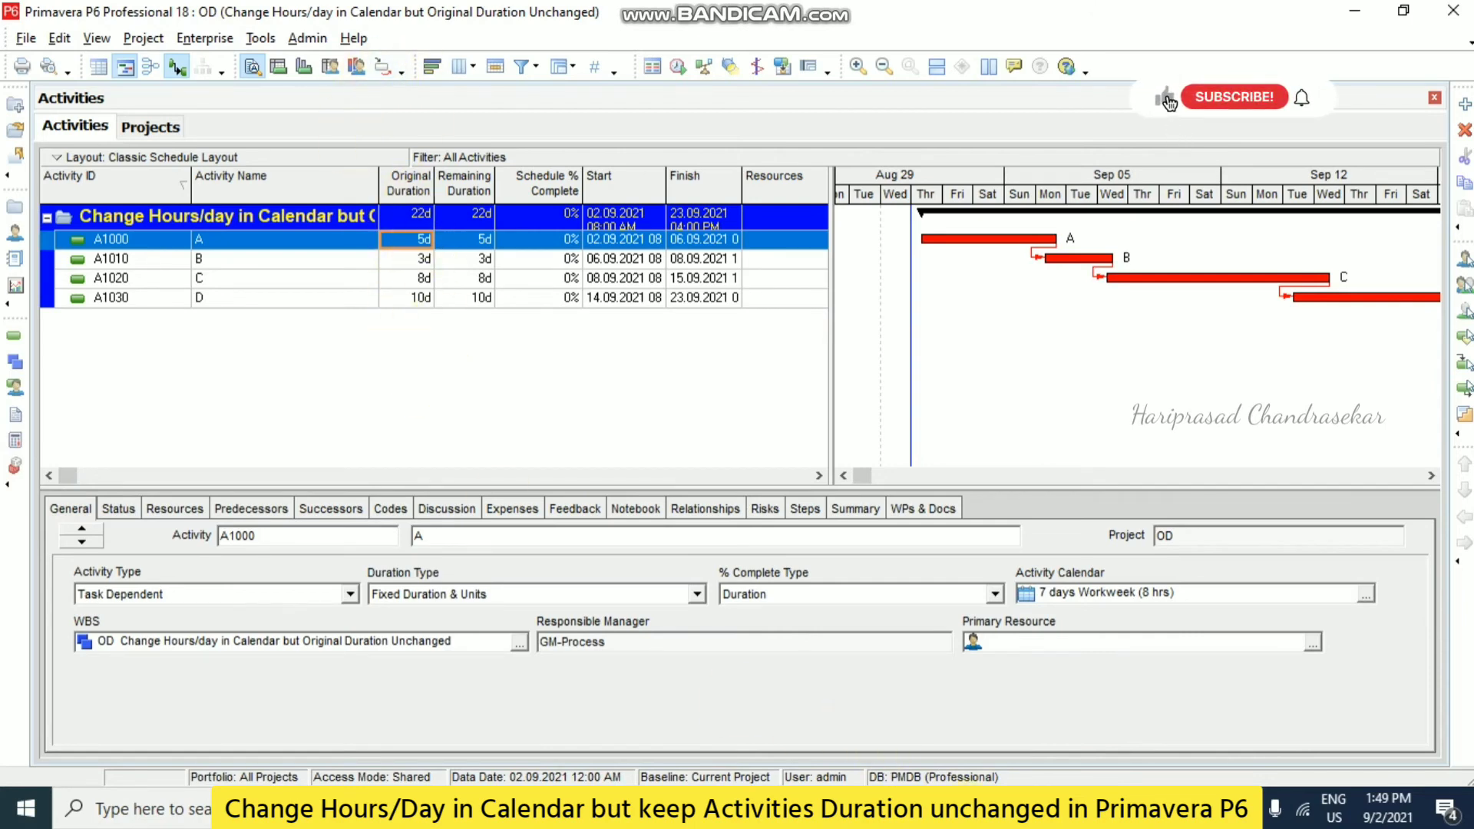
In Calculator, clear the old 10 ÷ 8 result and compute 4 ÷ 5 = 0.8
key("alt+Tab")
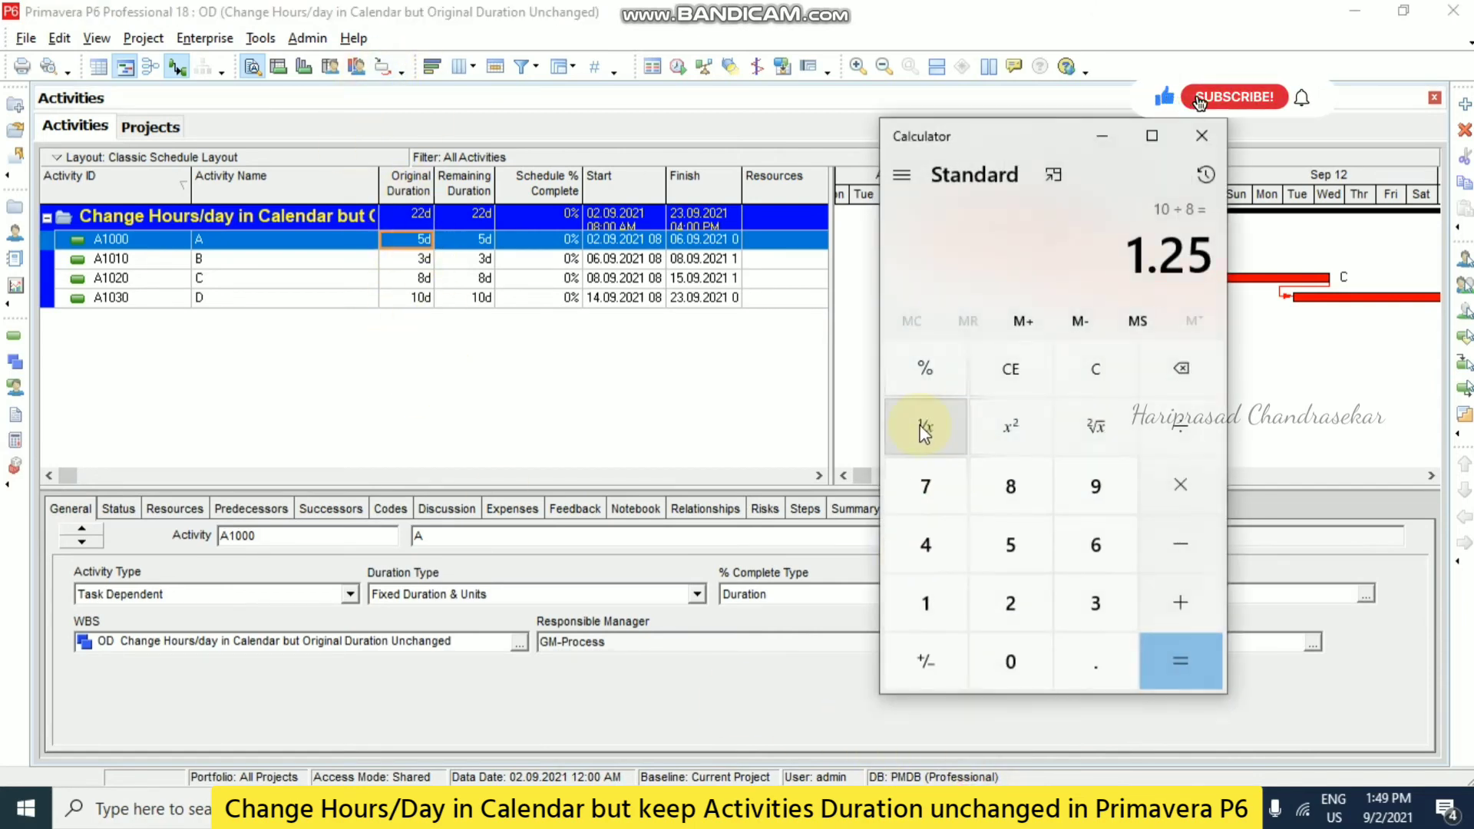
key("Escape")
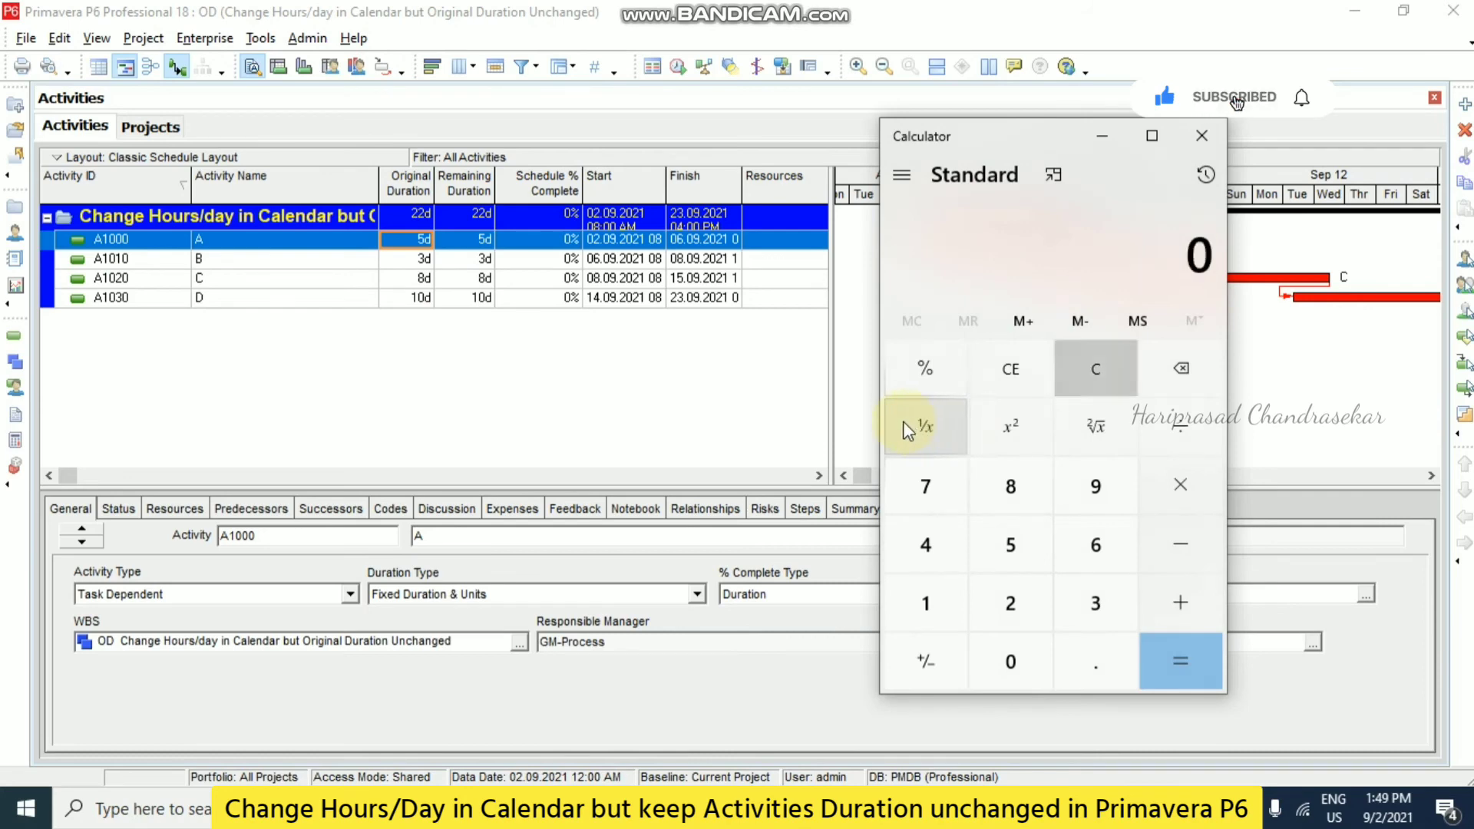
key("4")
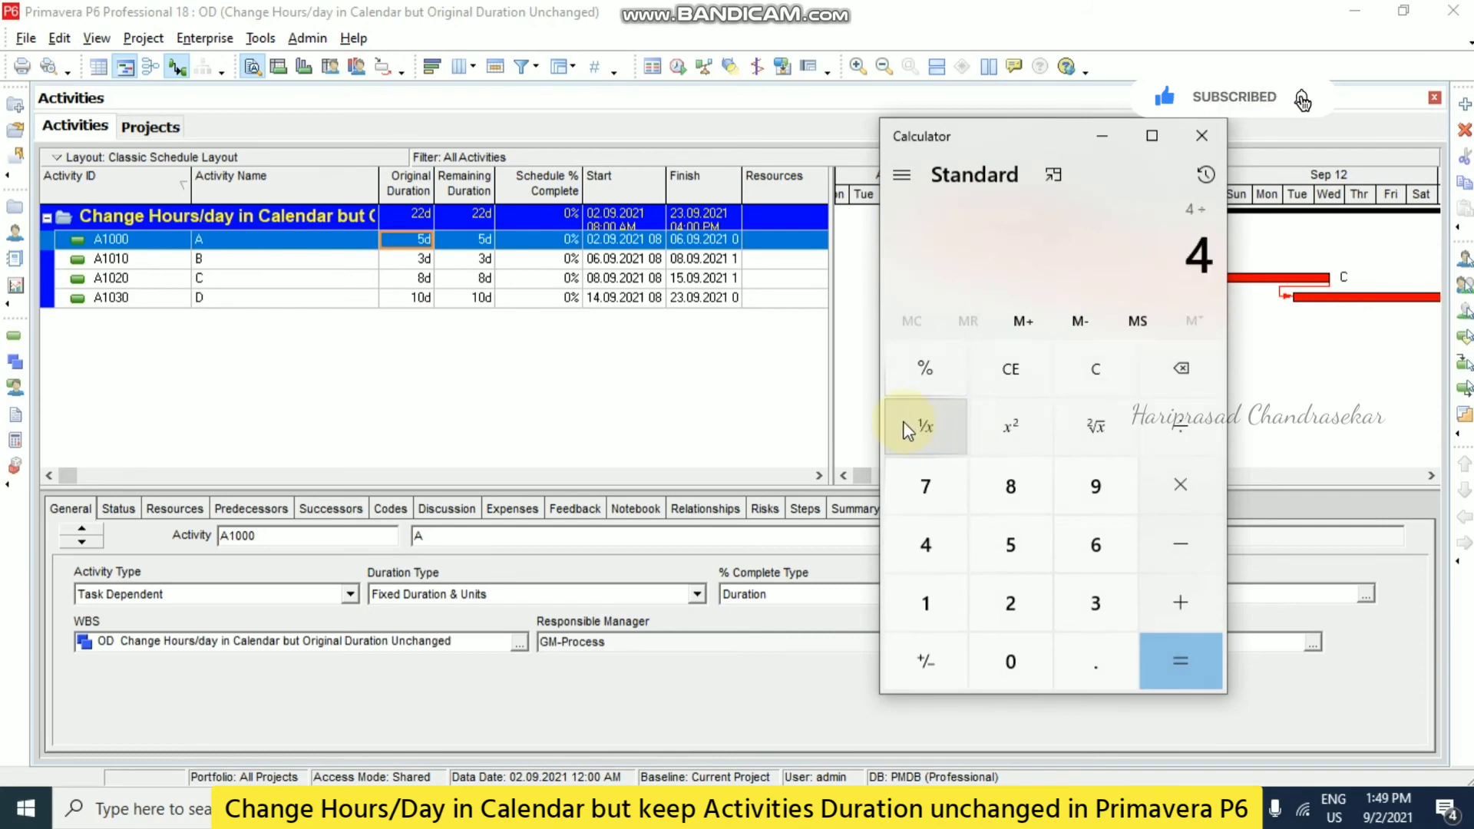
key("5")
key("Return")
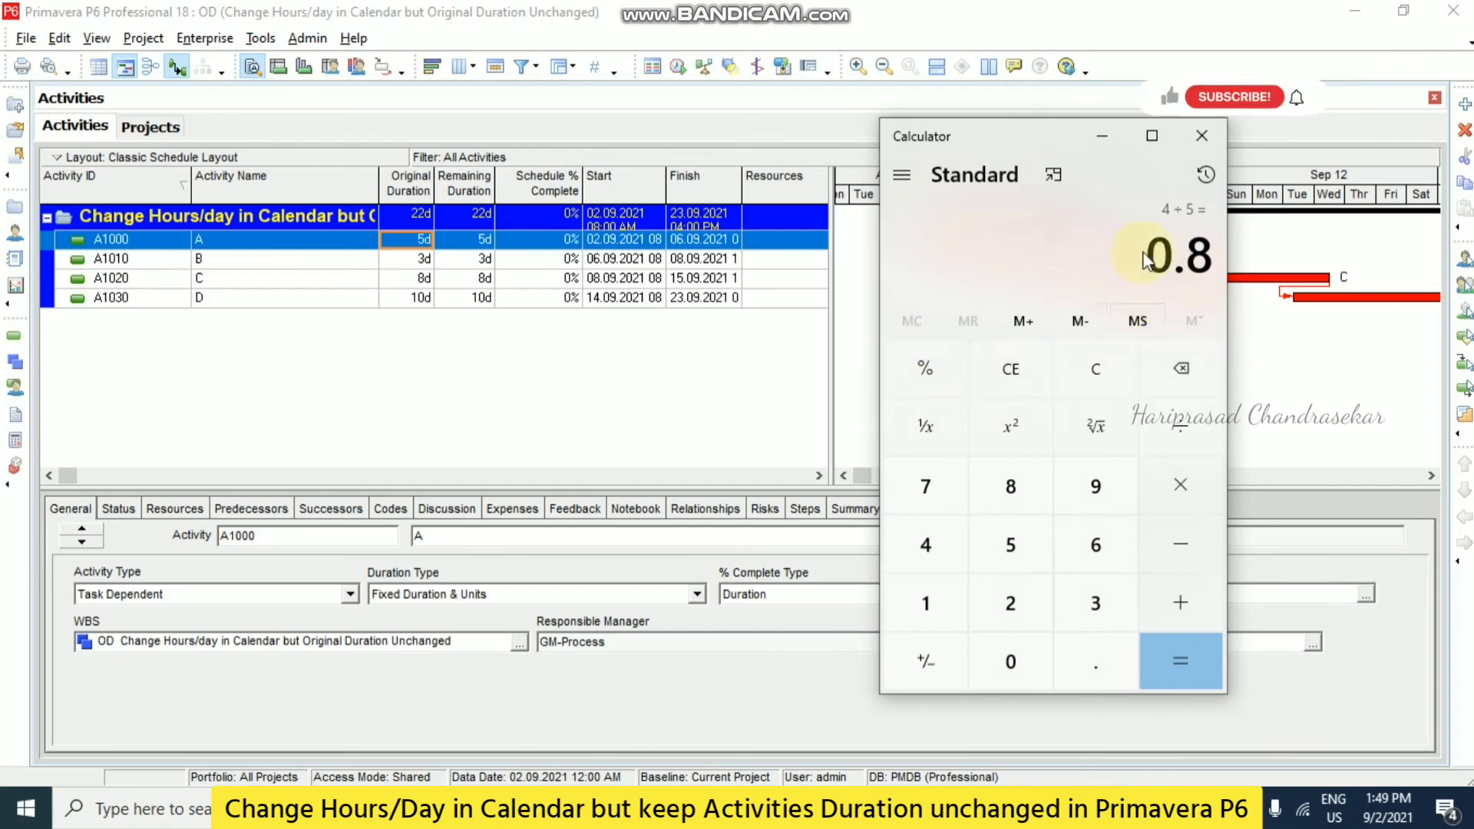
Open the Original Duration Unchanged global change for editing
left_click(1101, 136)
left_click(260, 39)
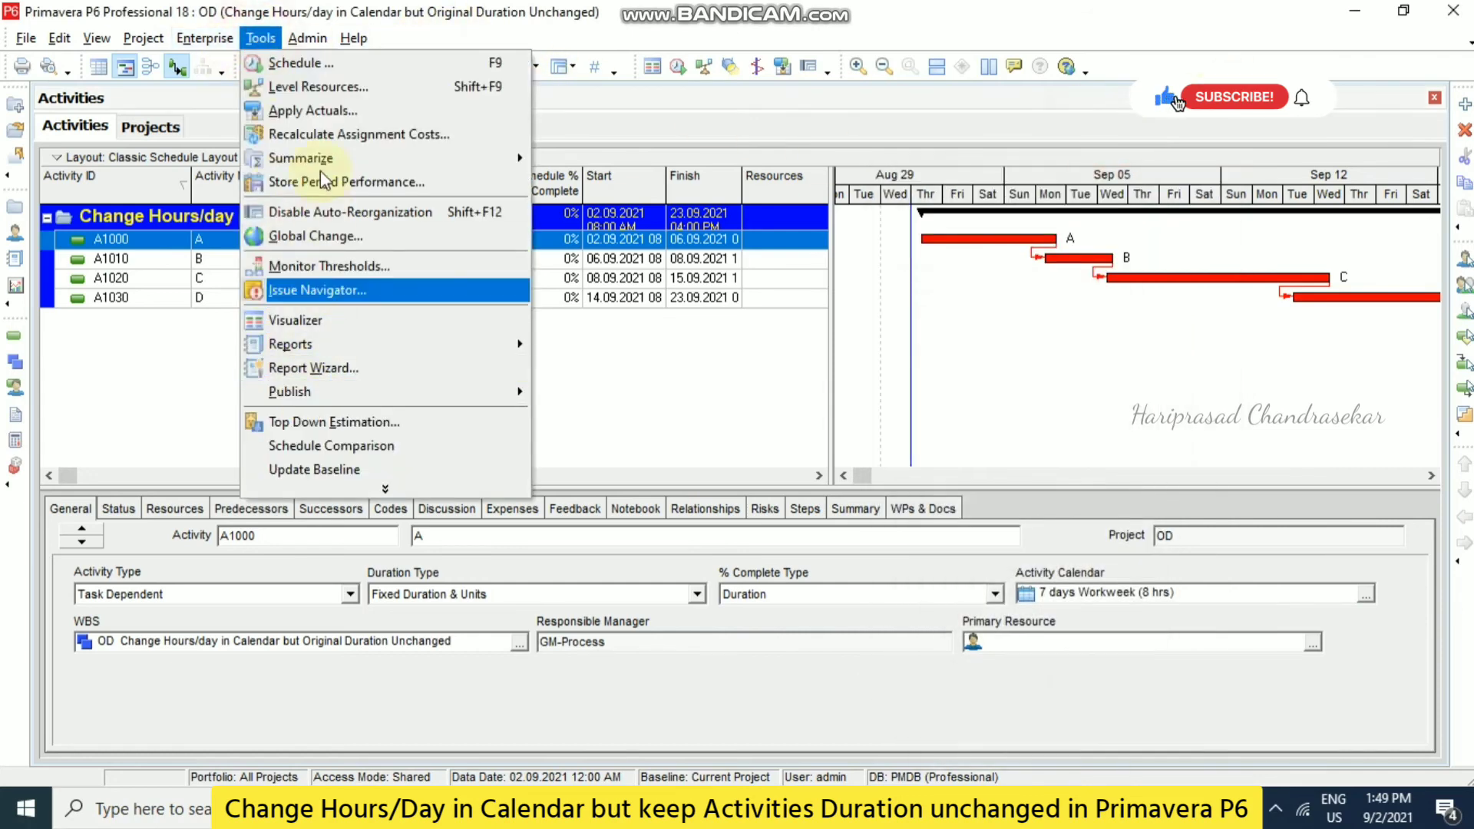
left_click(337, 234)
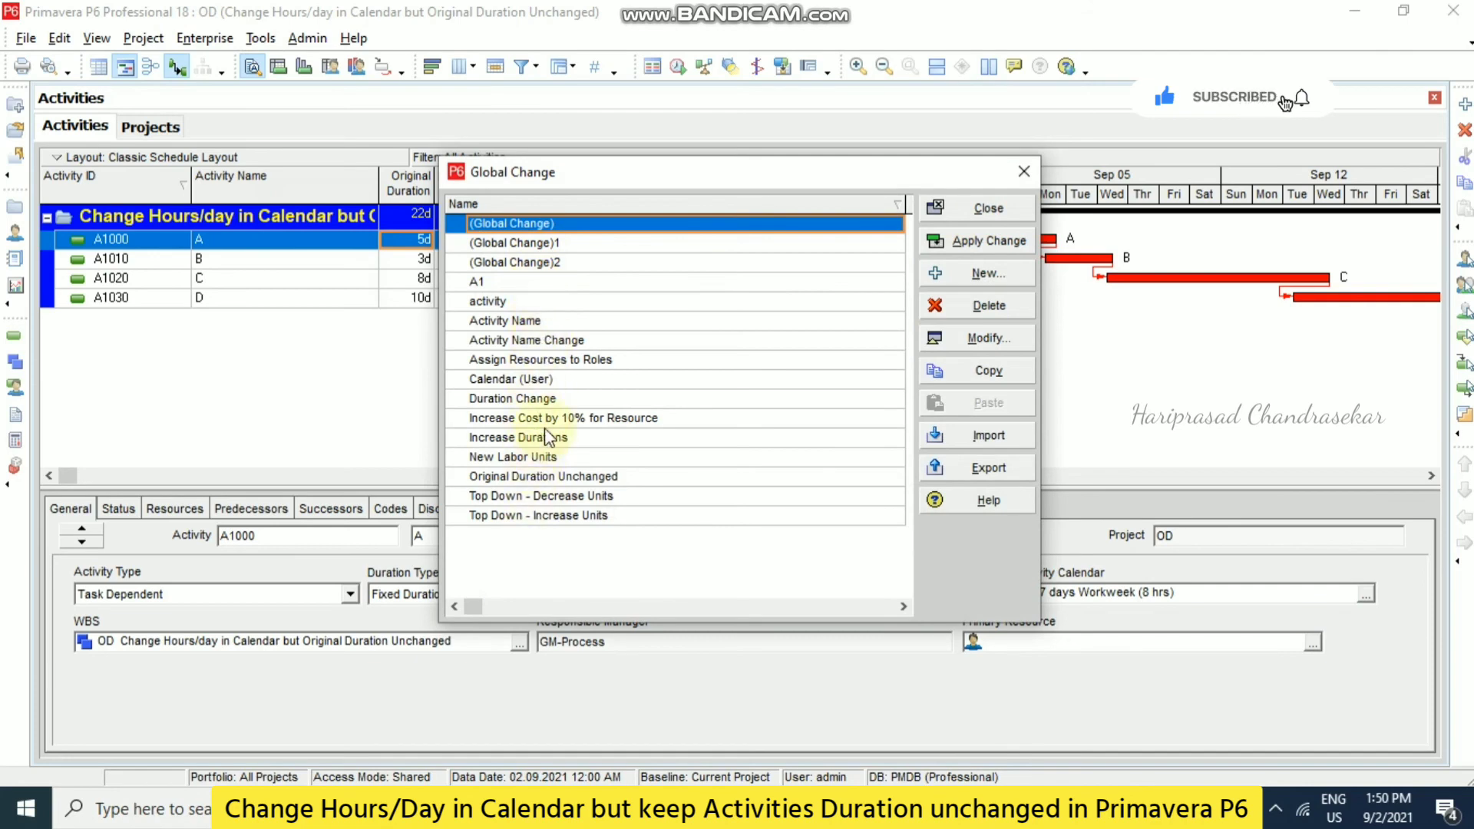
left_click(551, 477)
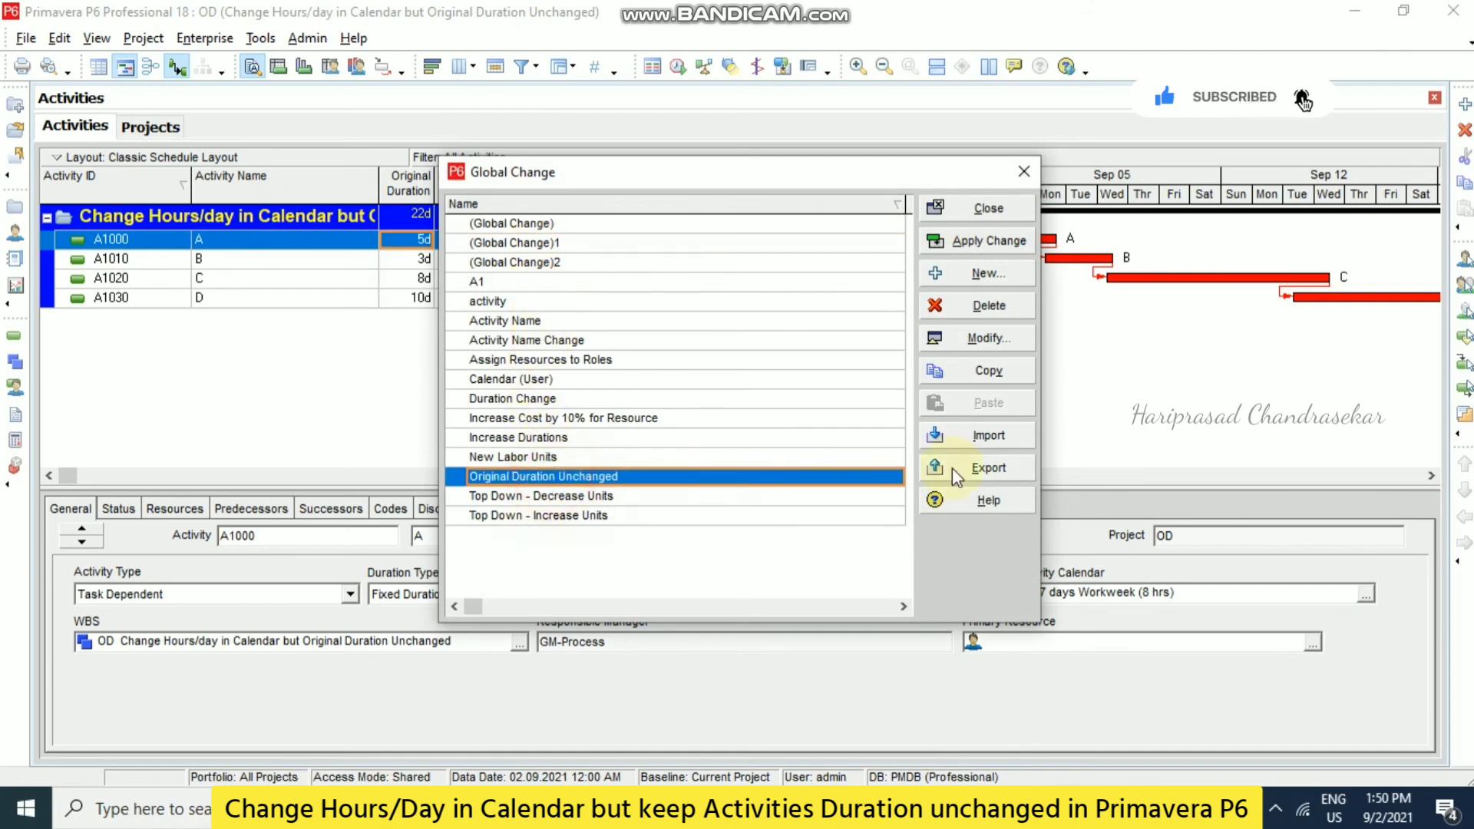
left_click(970, 335)
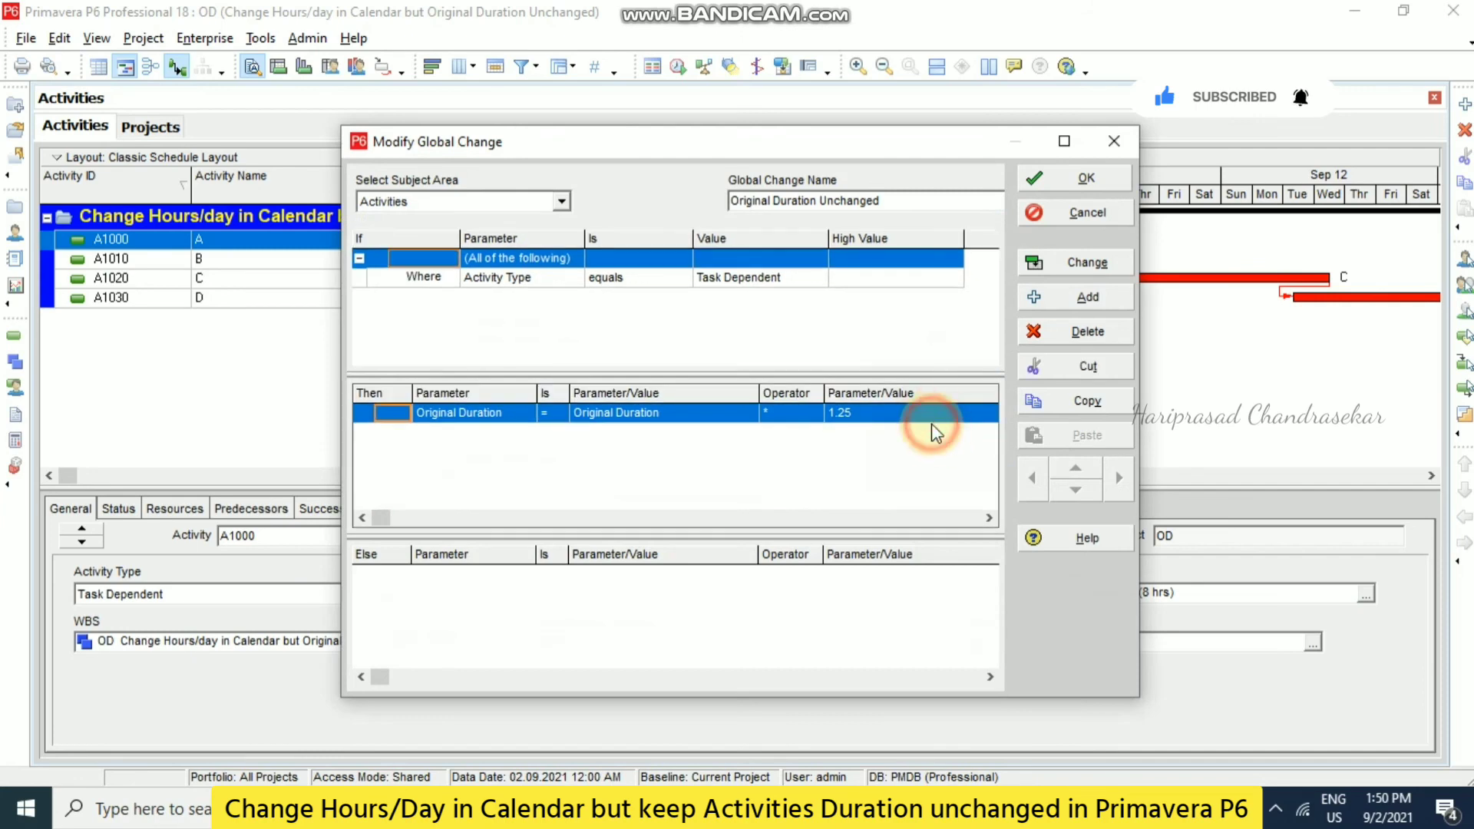
Change its multiplier from 1.25 to 0.8 and save it
left_click(932, 422)
type("0.8")
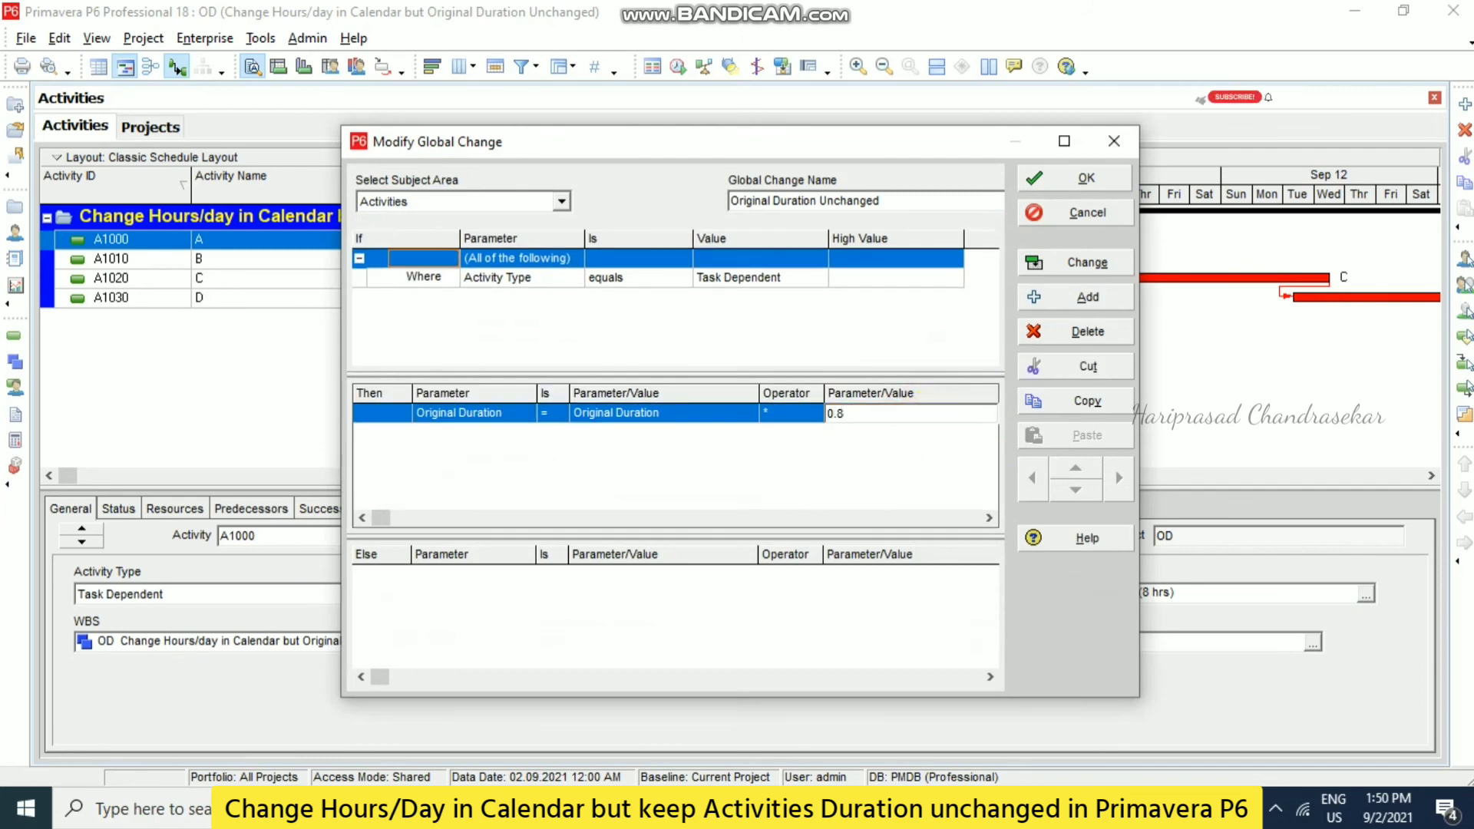
left_click(1075, 180)
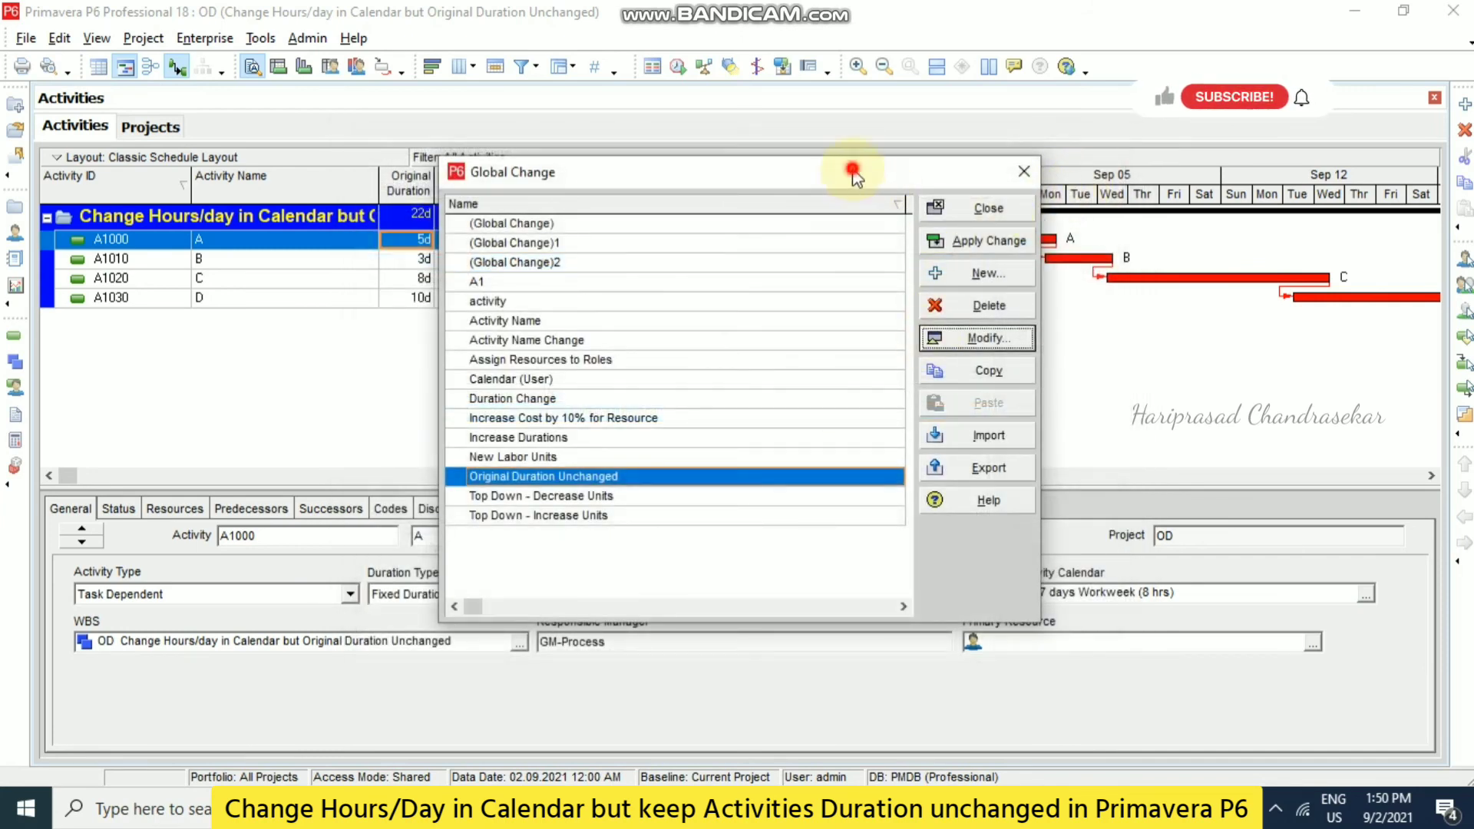
left_click_drag(858, 172, 1032, 120)
Run the 0.8 global change and commit the cut to 4d, 2d, 6d and 8d
left_click(1163, 188)
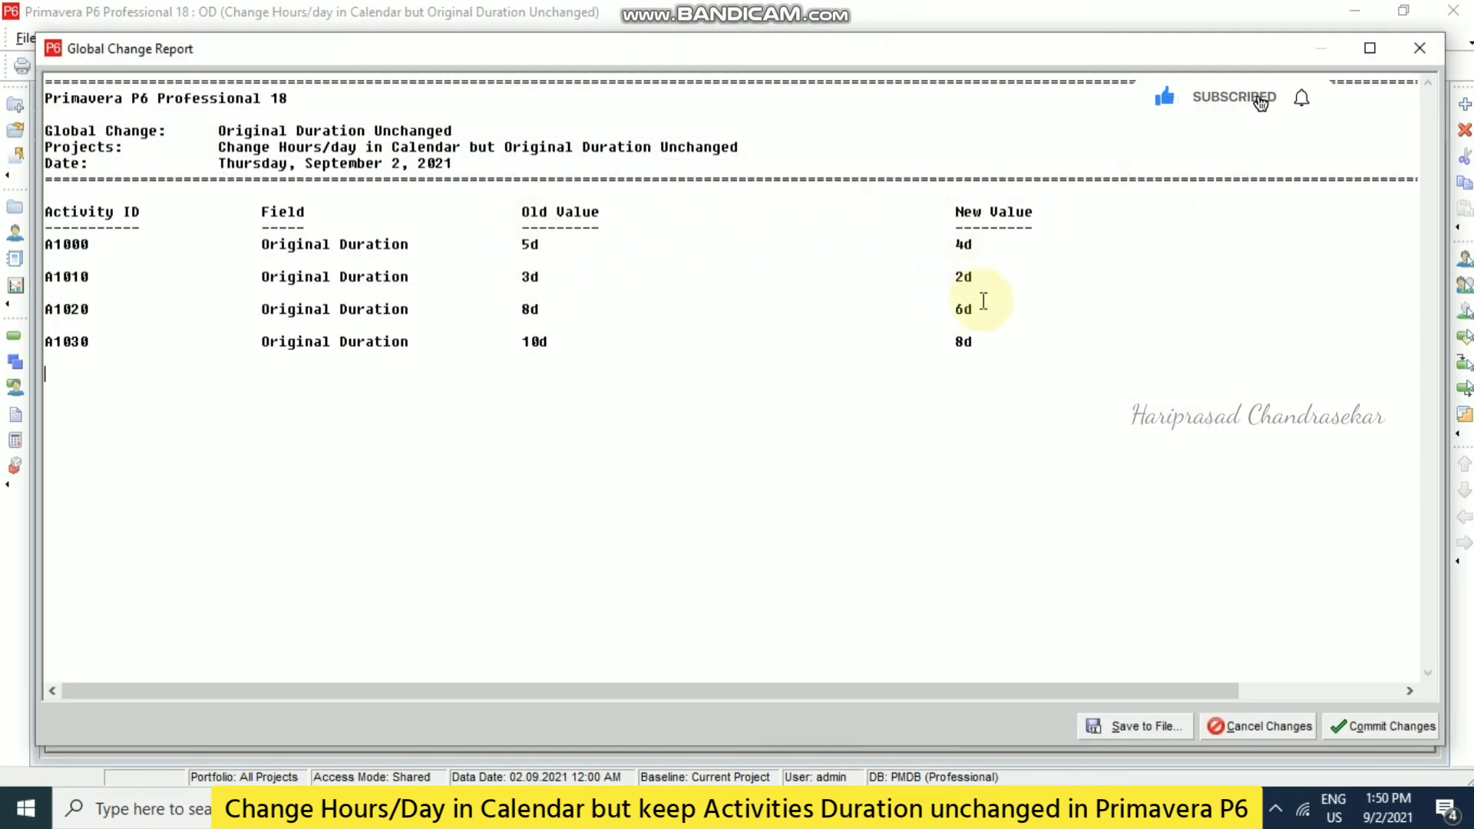
left_click(597, 359)
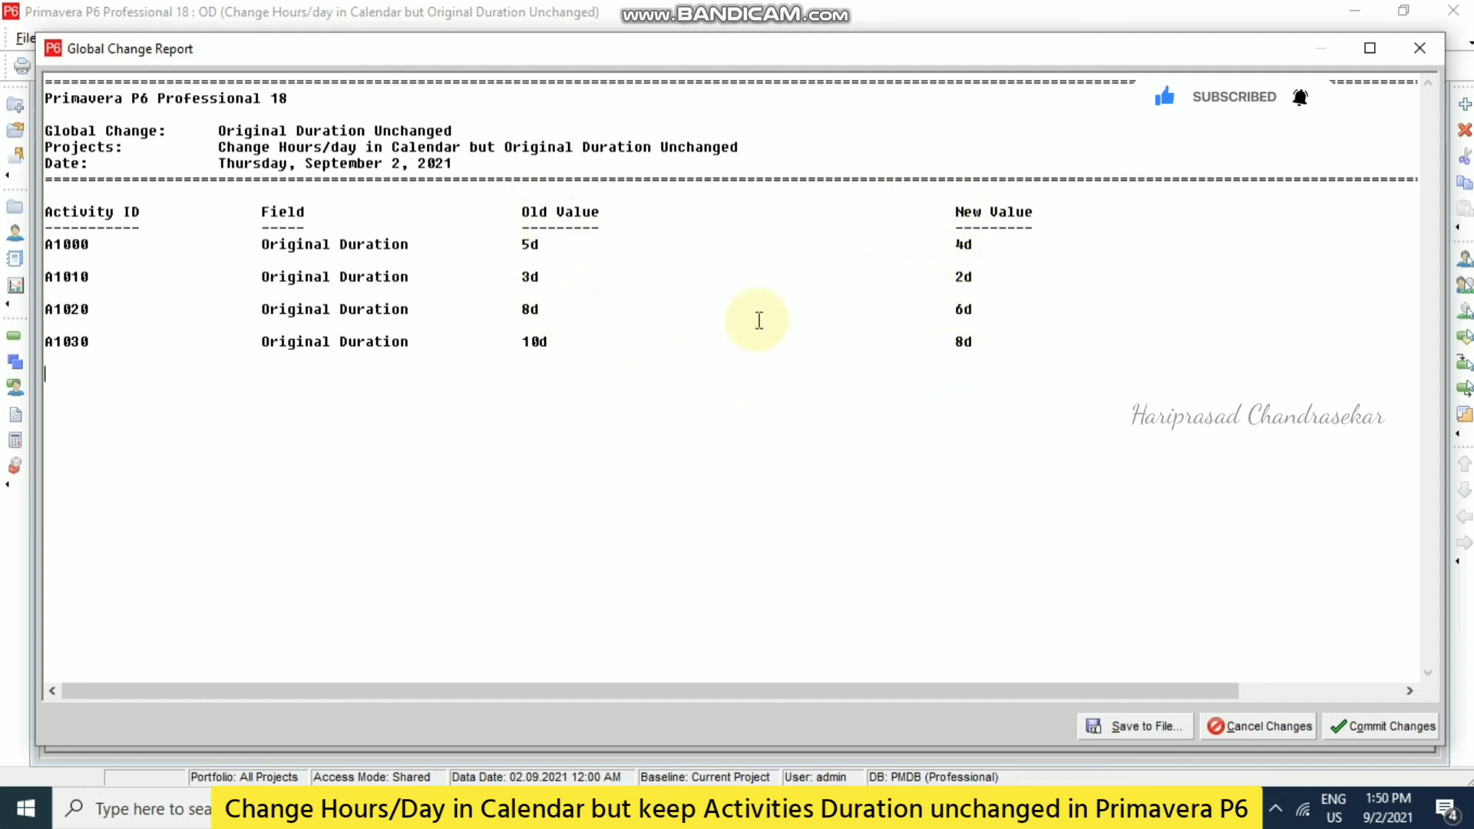
left_click(1408, 733)
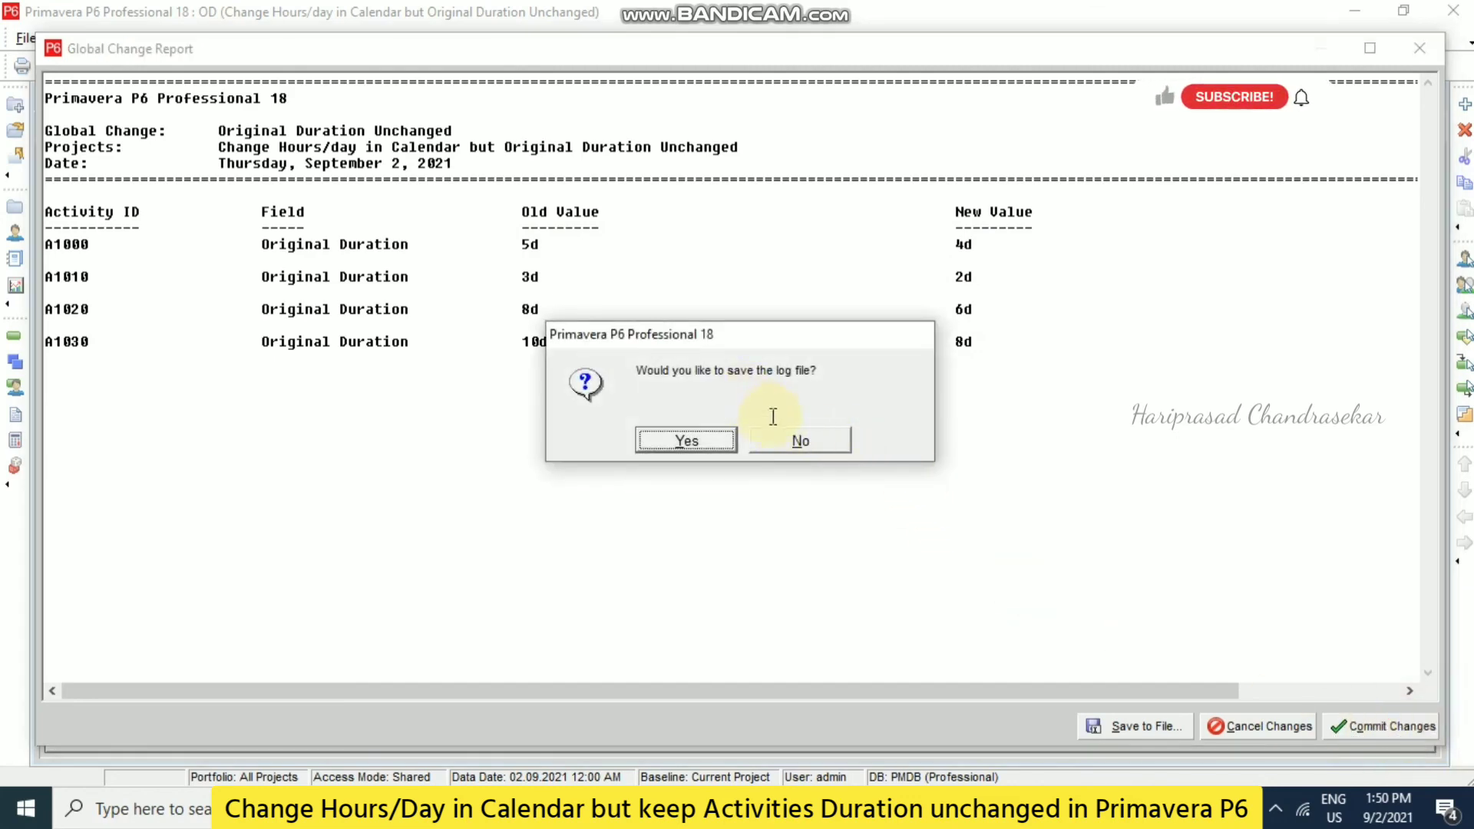
Decline the log, close Global Change, and verify 4d/2d/6d/8d on the 8 hrs calendar
left_click(791, 439)
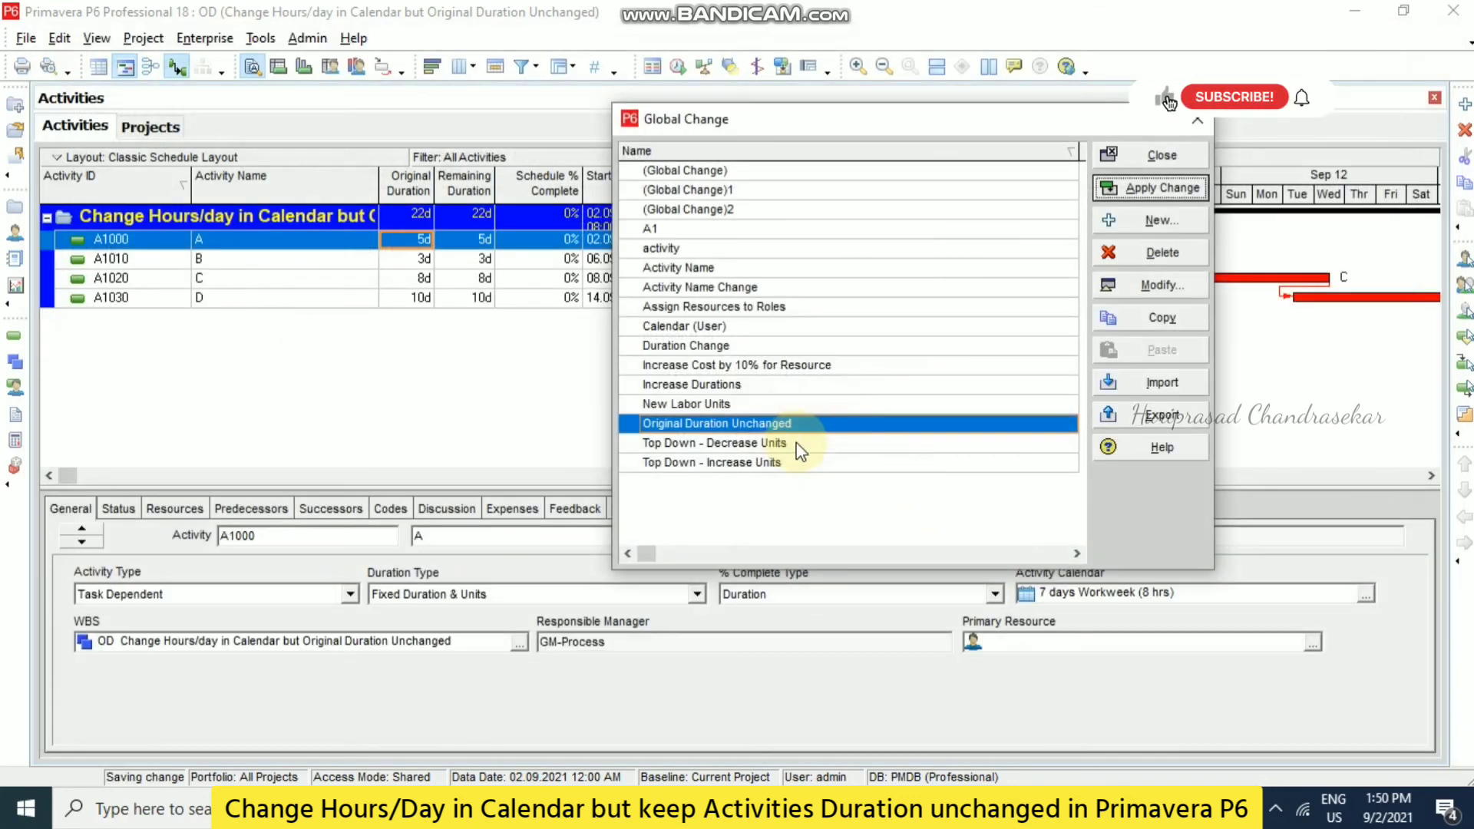
left_click(1159, 156)
left_click_drag(66, 475, 439, 470)
left_click(818, 475)
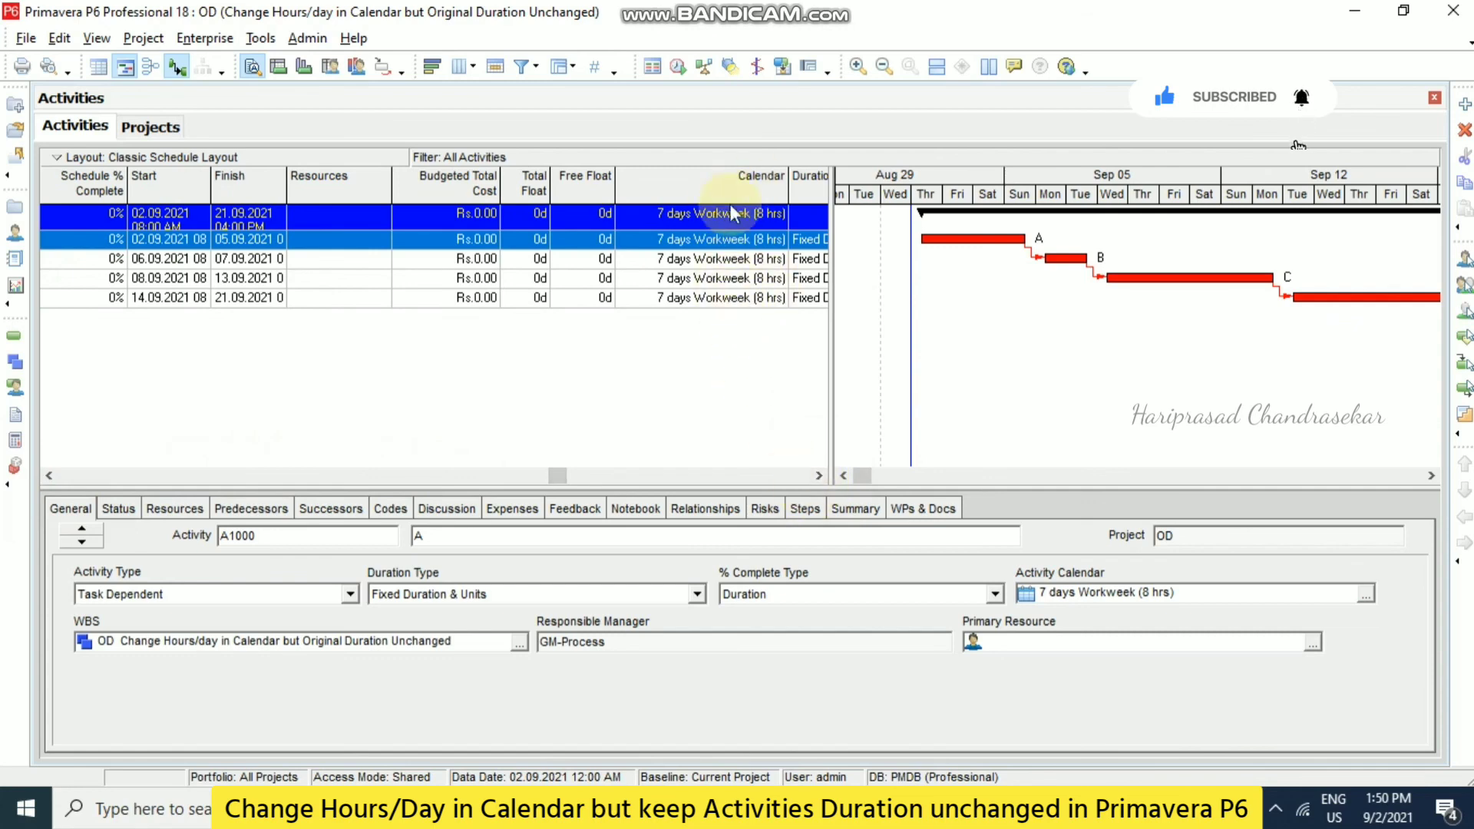
left_click_drag(565, 476, 9, 444)
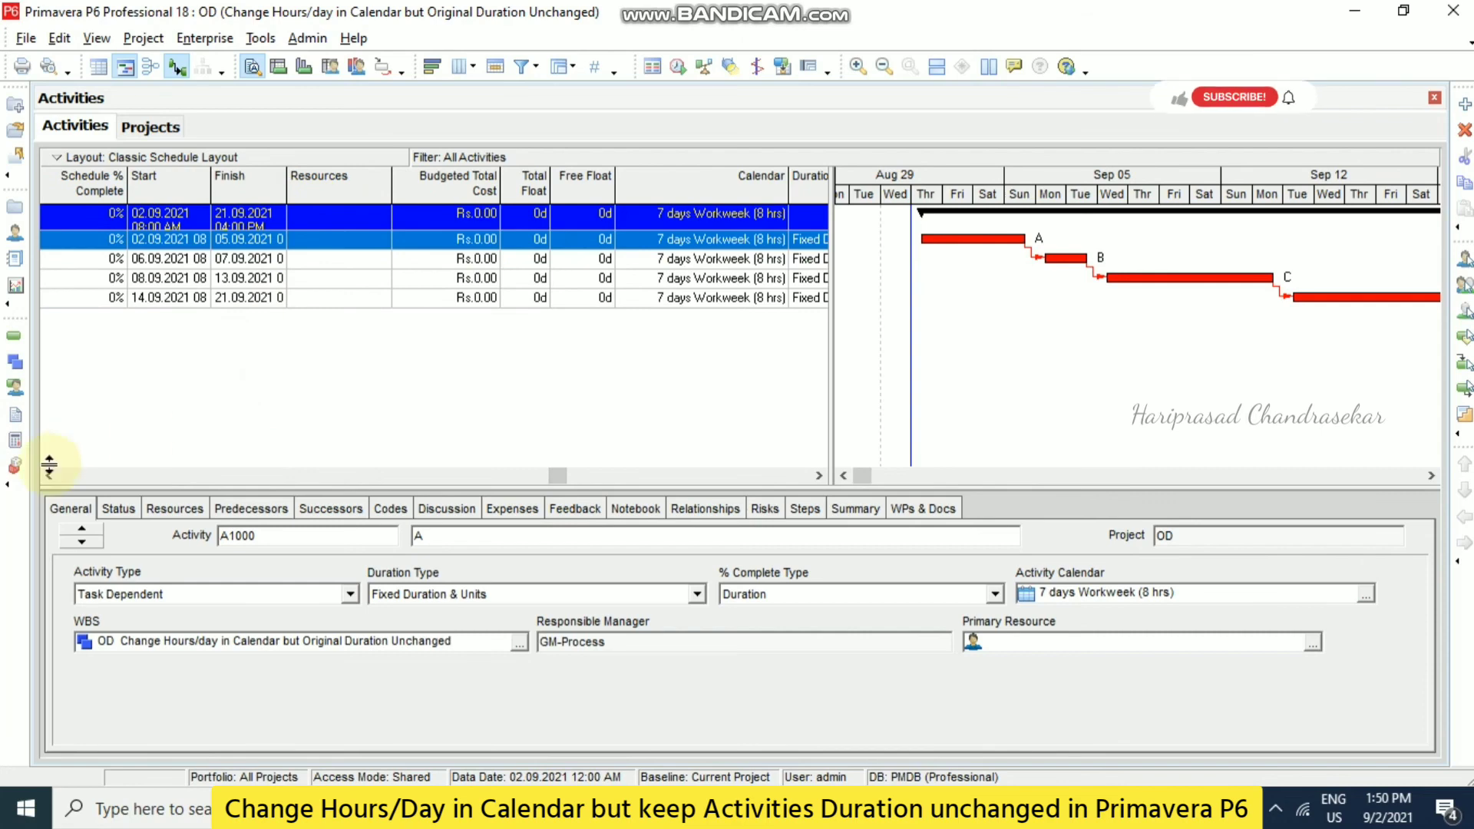
left_click_drag(46, 466, 59, 478)
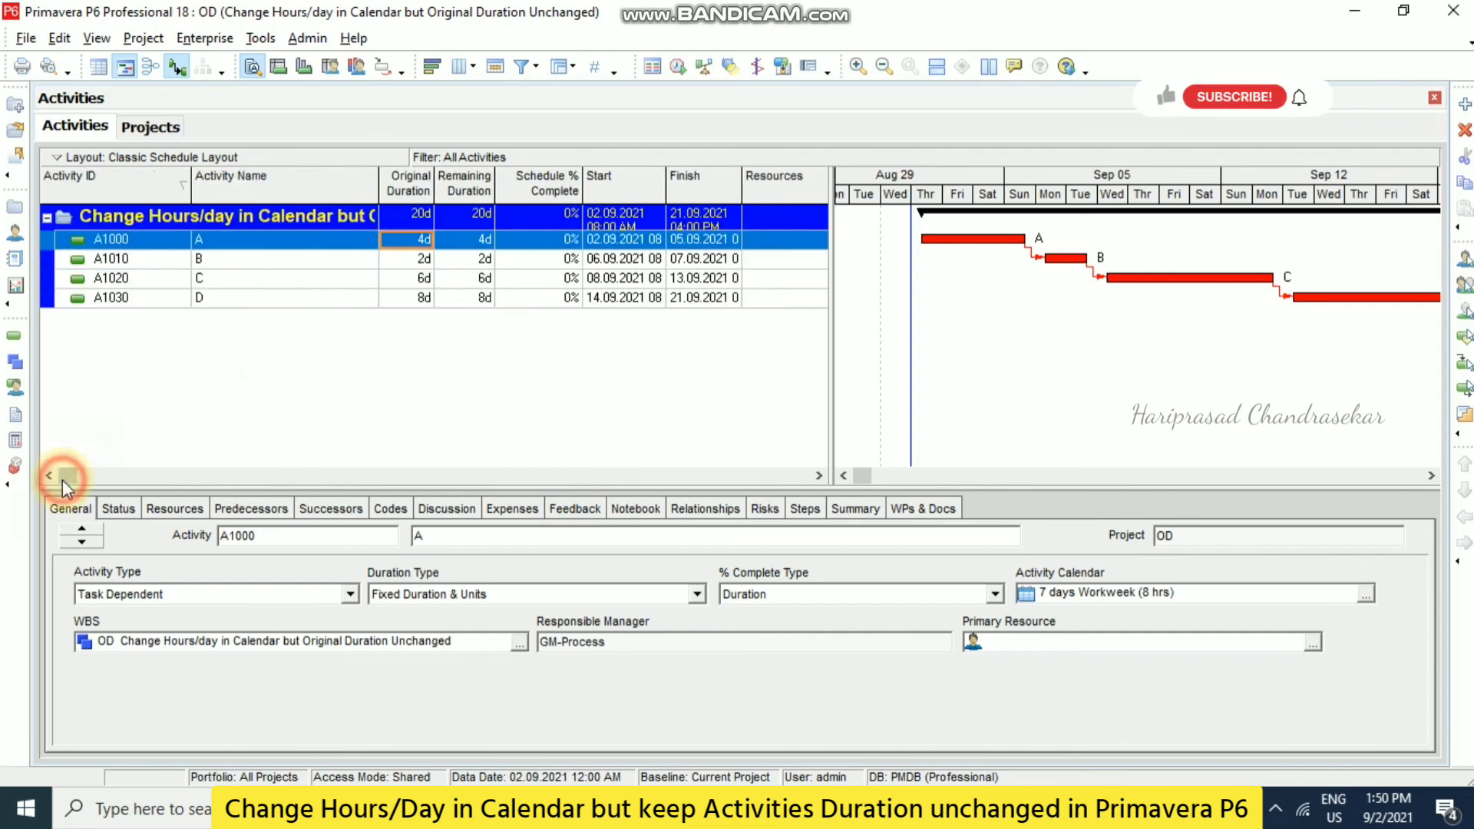